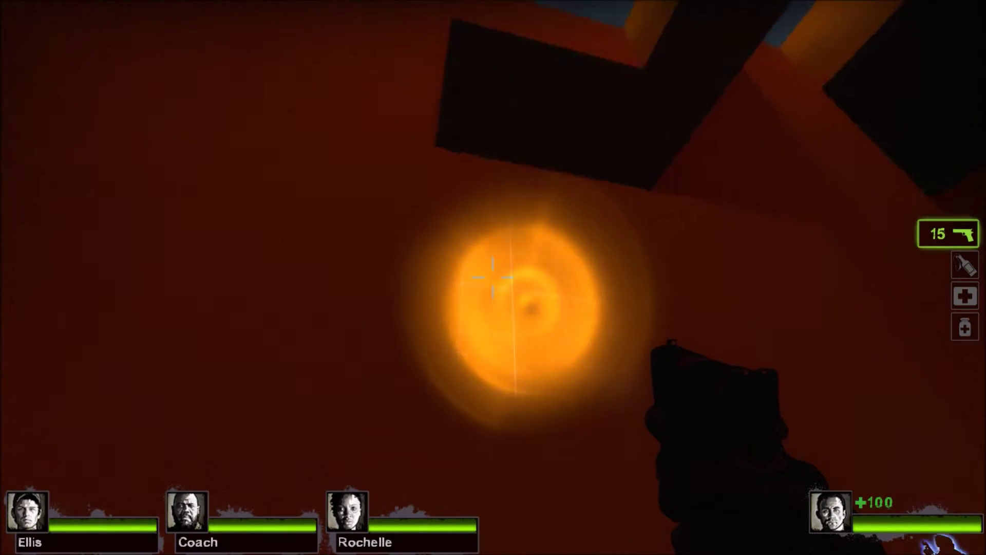
# - Climb the red ladder and walk through the raised corridors to examine the map's layout
pyautogui.click(492, 278)
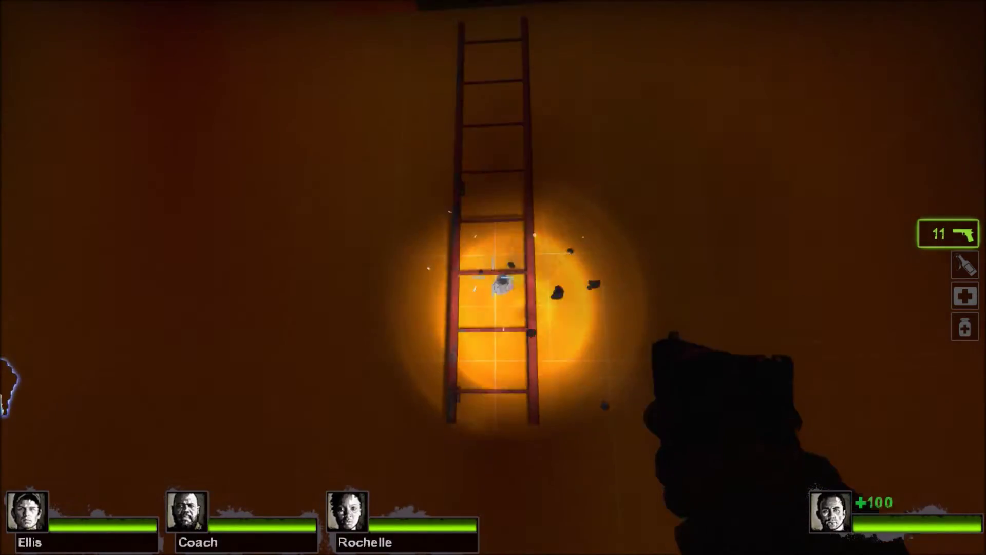
pyautogui.press('w')
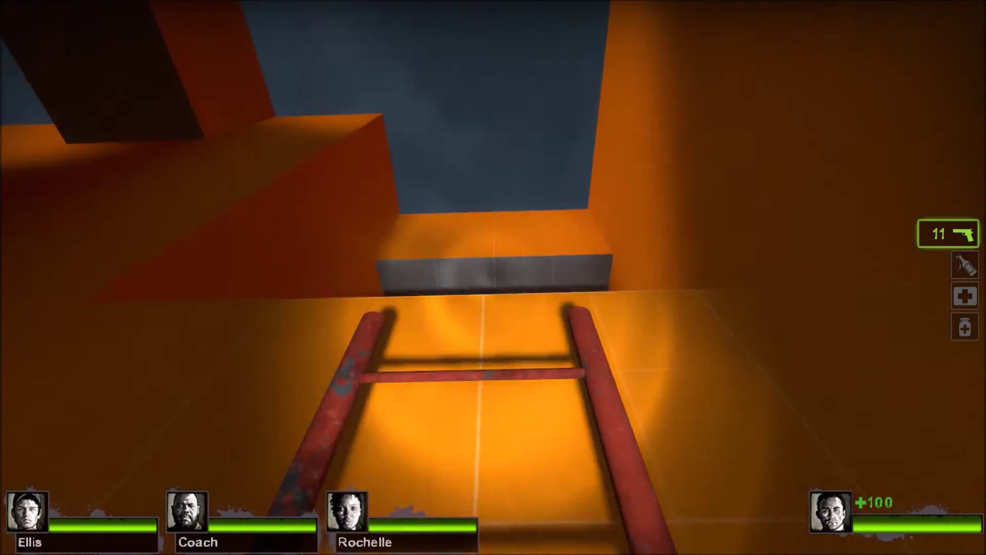
pyautogui.press('w')
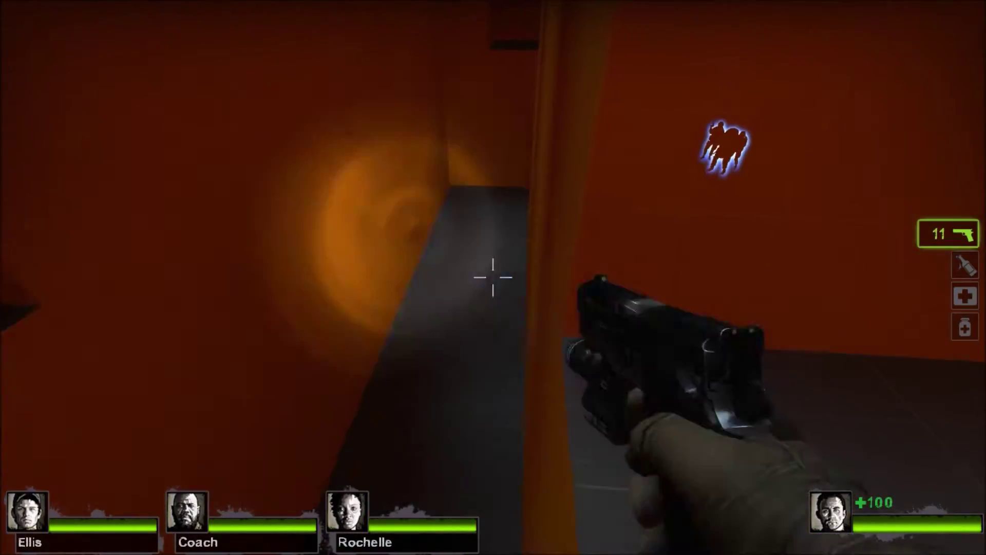
pyautogui.press('w')
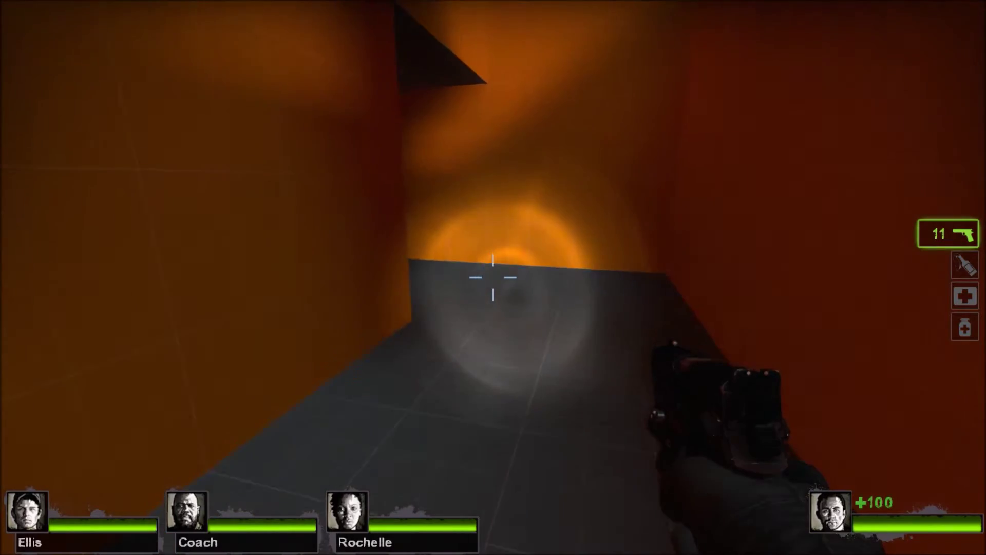
pyautogui.press('w')
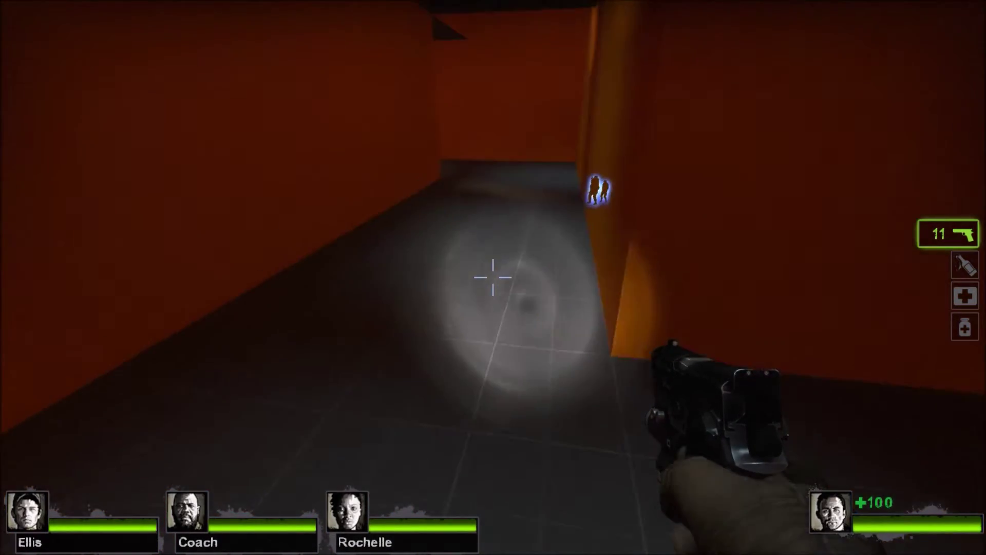
pyautogui.press('w')
pyautogui.press('w')
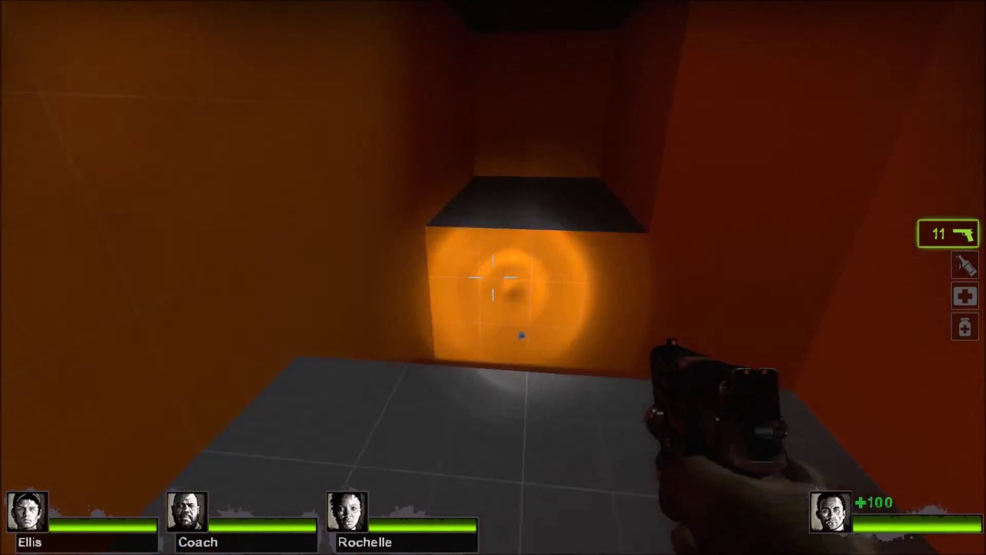
pyautogui.press('w')
pyautogui.rightClick(493, 277)
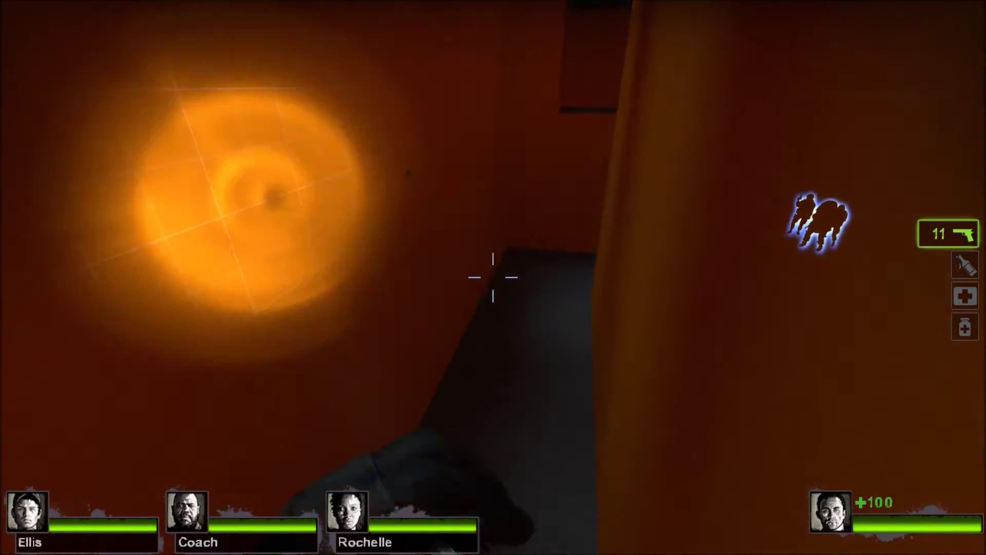
# - Fly above the map with noclip to examine the rooms from outside, and return inside with noclip off
pyautogui.press('v')
pyautogui.press('w')
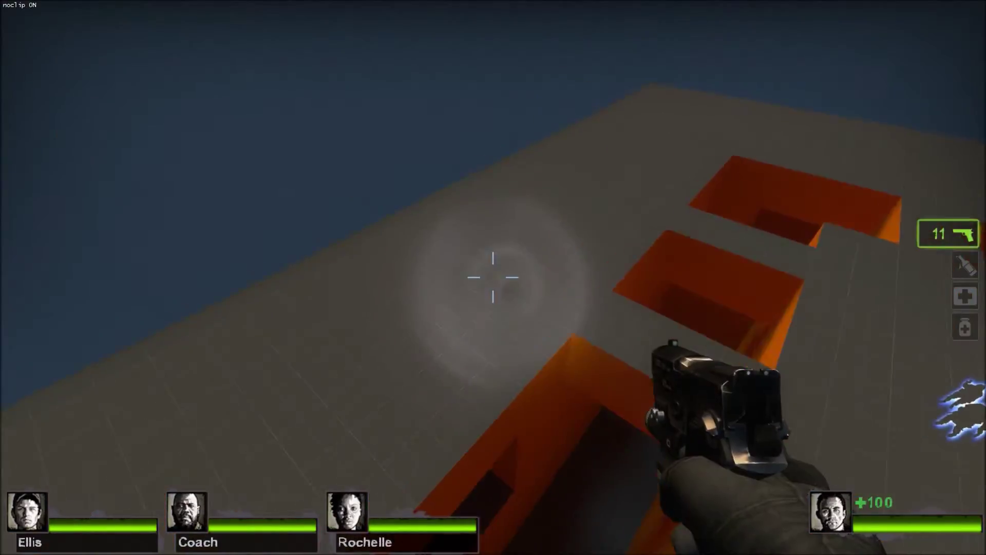
pyautogui.press('w')
pyautogui.press('w')
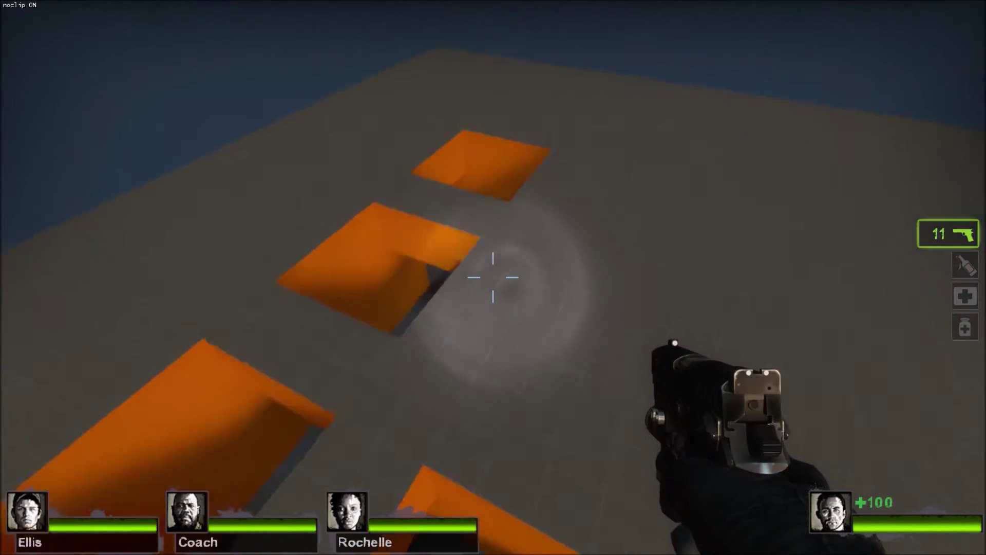
pyautogui.press('v')
pyautogui.press('w')
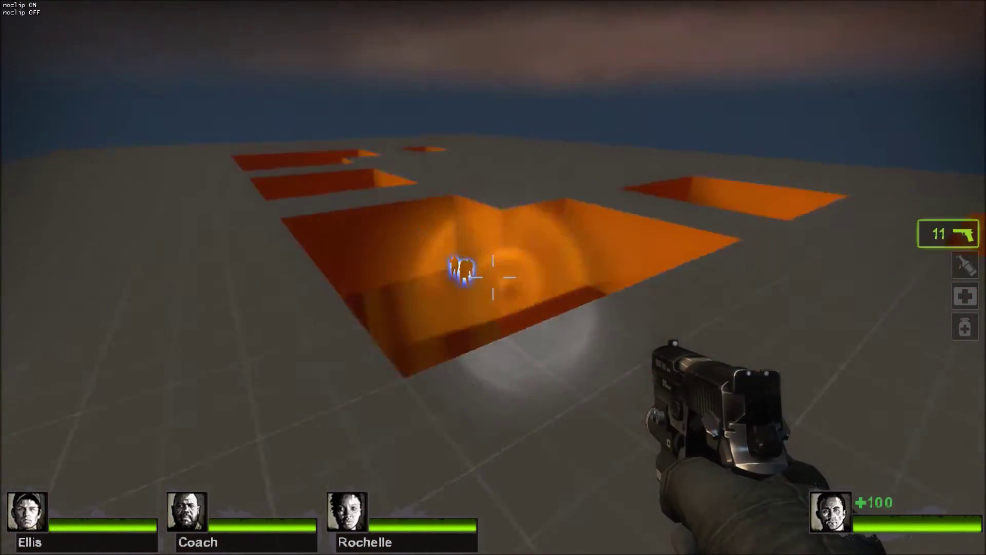
pyautogui.press('w')
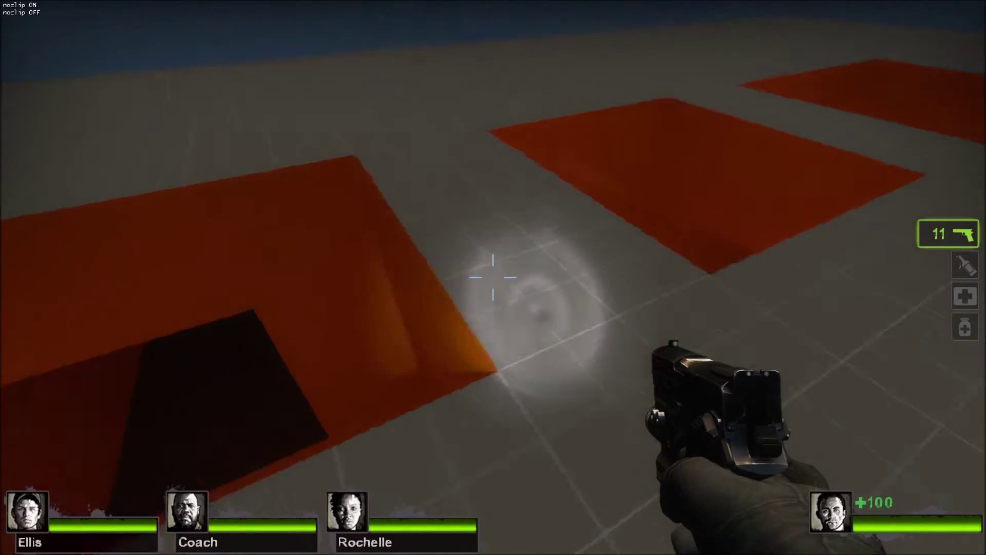
pyautogui.press('v')
pyautogui.press('w')
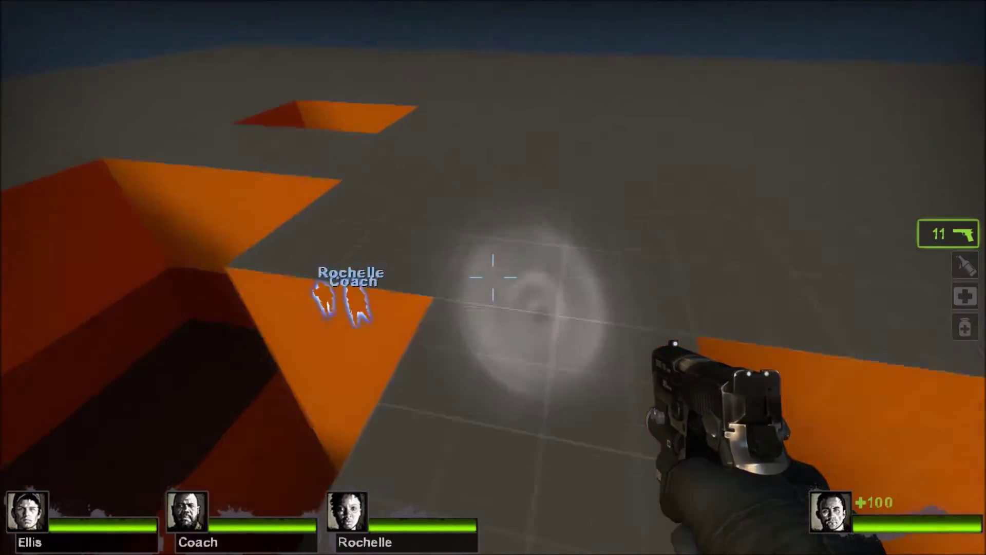
pyautogui.press('w')
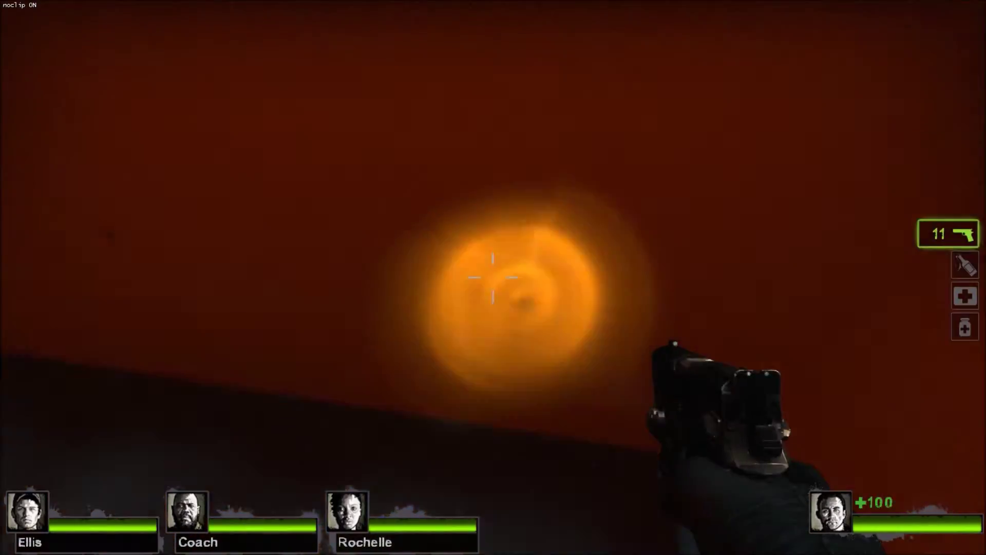
pyautogui.press('v')
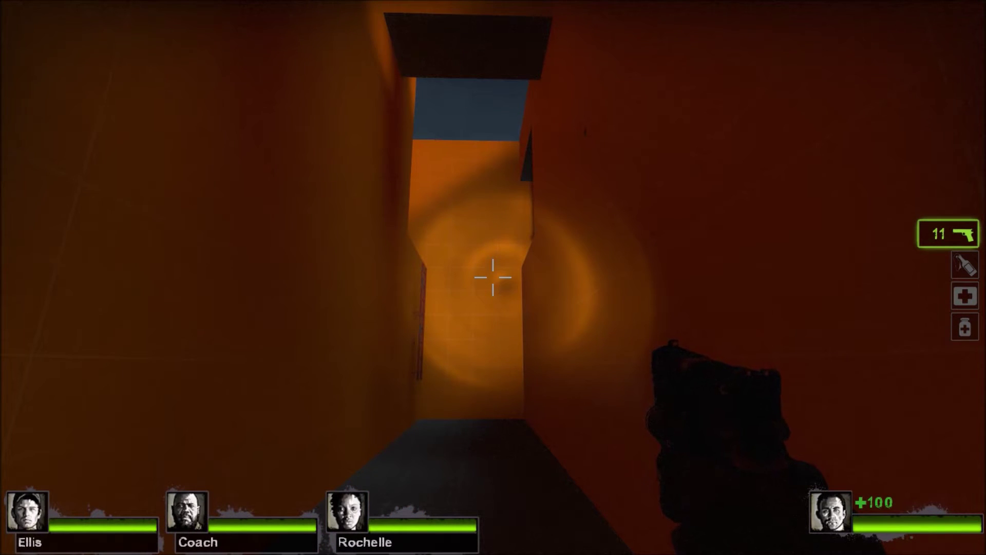
# - Turn on navigation mesh editing and debug display with the console commands nav_edit 1 and z_debug 1
pyautogui.press('`')
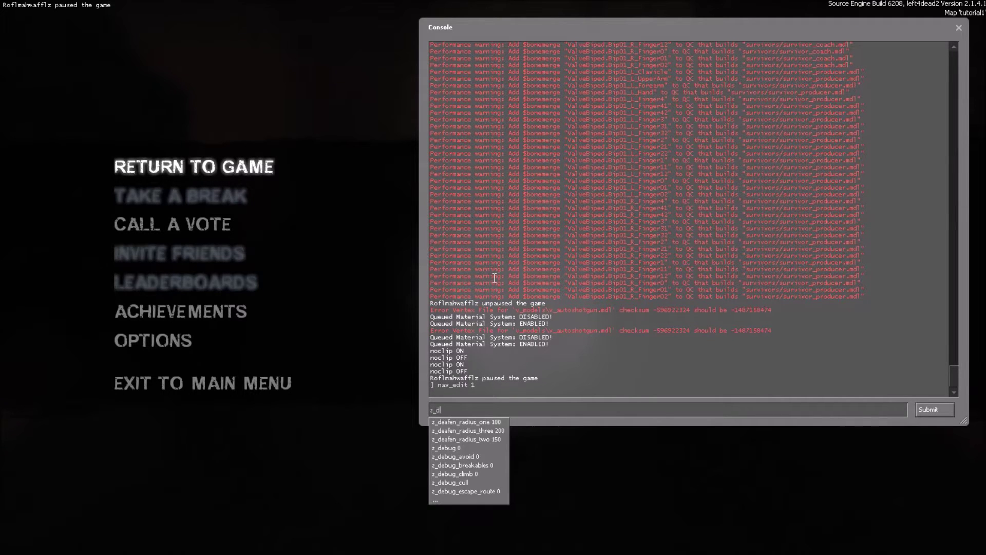
pyautogui.press('Escape')
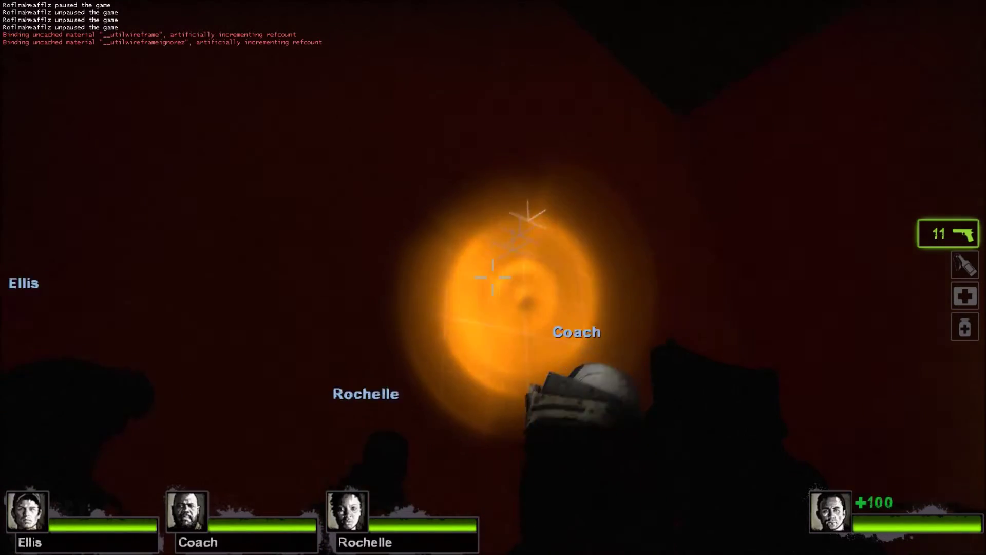
# - Mark a walkable position on the floor near the supply table with nav_mark_walkable
pyautogui.press('w')
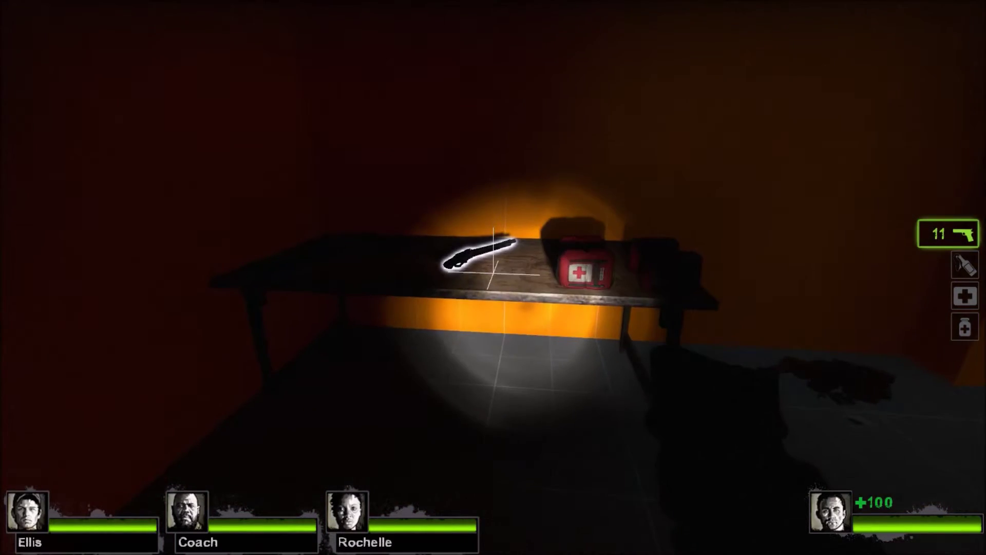
pyautogui.press('w')
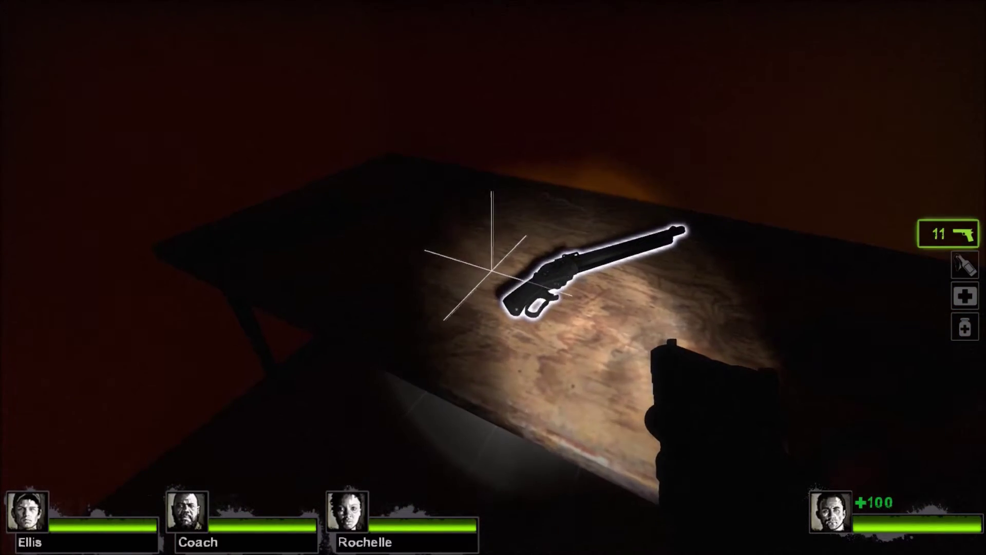
pyautogui.press('w')
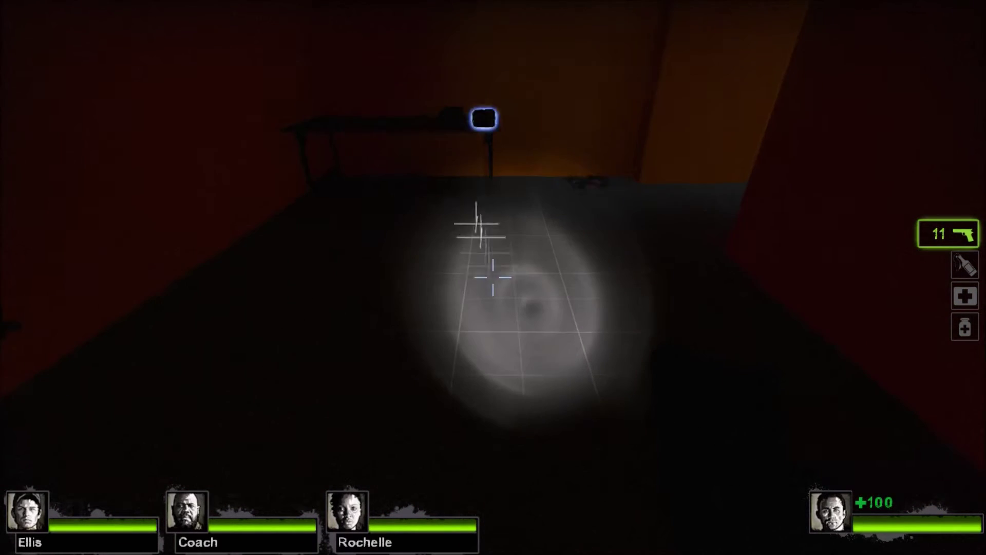
pyautogui.press('`')
pyautogui.write('nav_mark_walkable')
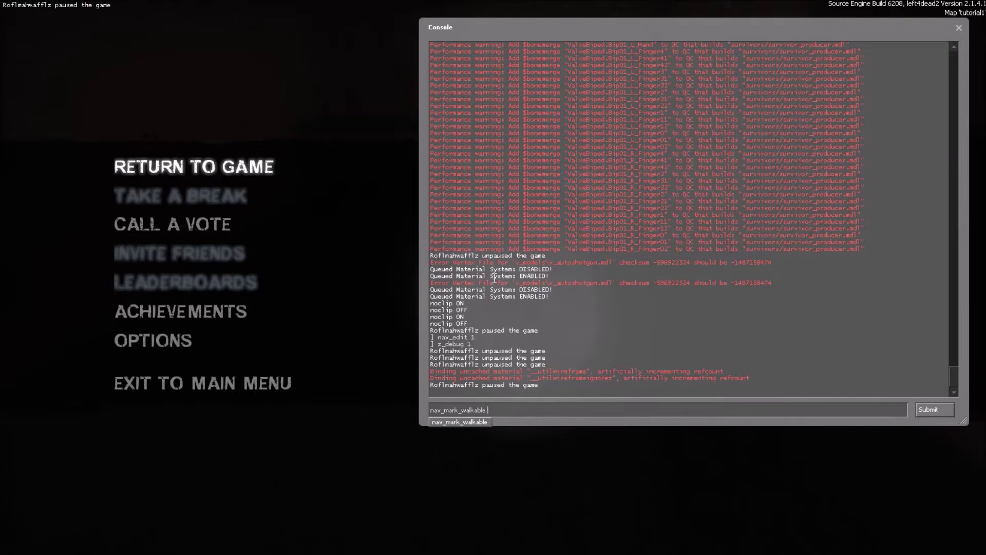
pyautogui.press('Return')
pyautogui.press('Escape')
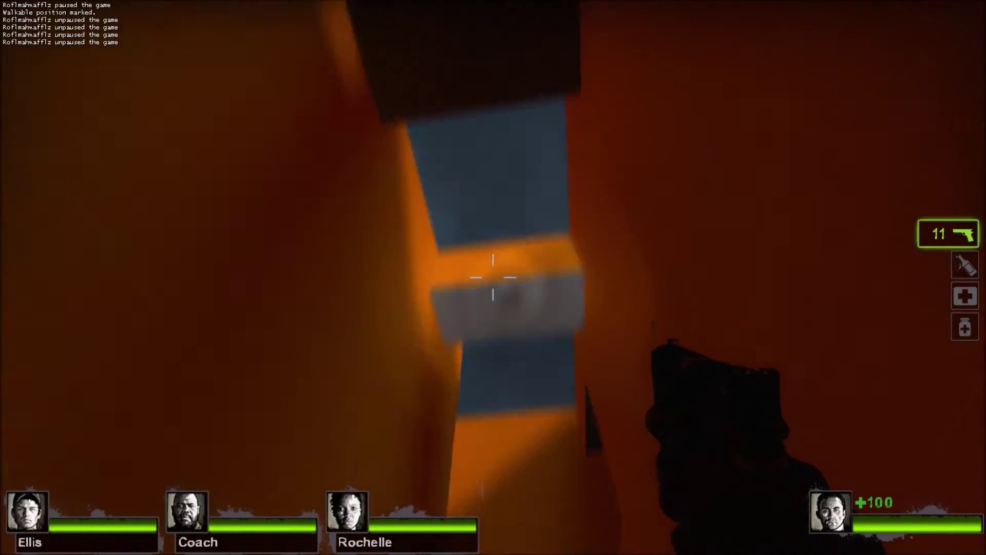
# - Reach the raised floor with noclip and mark a second walkable position there with nav_mark_walkable
pyautogui.press('v')
pyautogui.press('v')
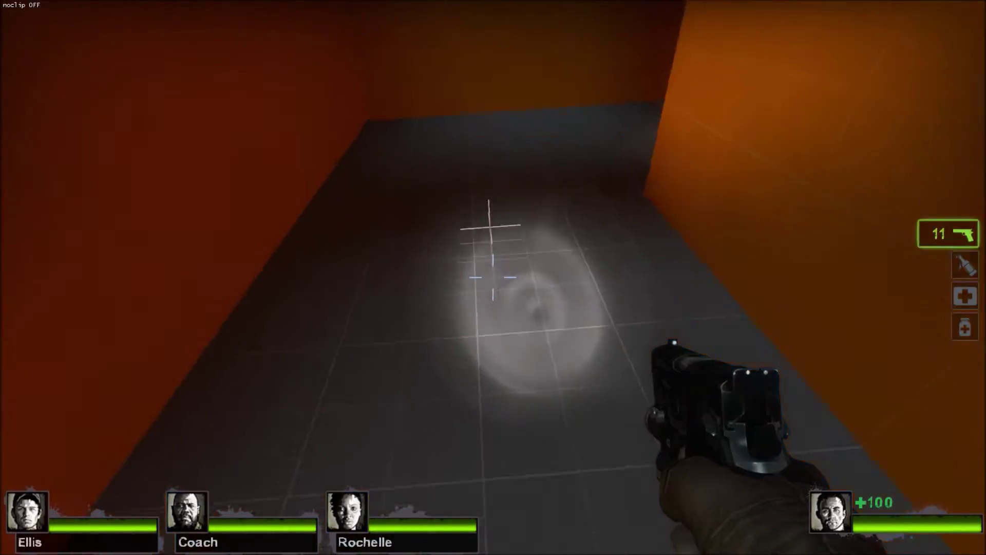
pyautogui.press('`')
pyautogui.press('`')
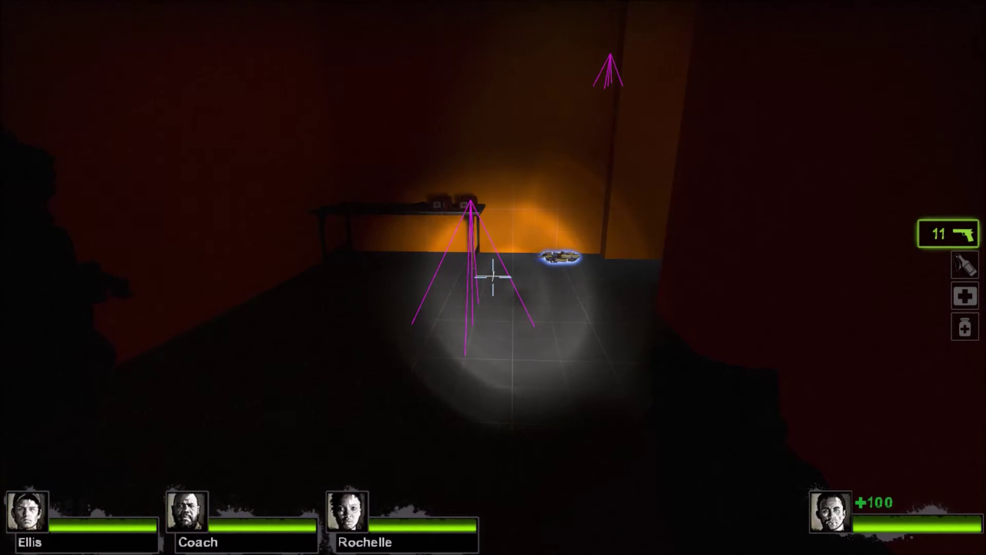
# - Generate the map's navigation mesh with nav_generate and dismiss the nav errors dialog
pyautogui.press('`')
pyautogui.write('nav_generate')
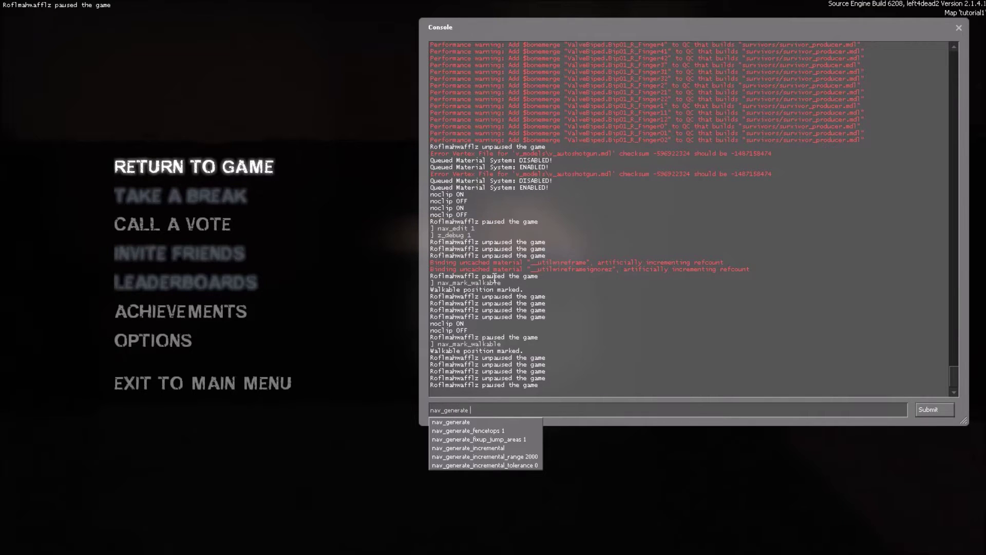
pyautogui.press('Return')
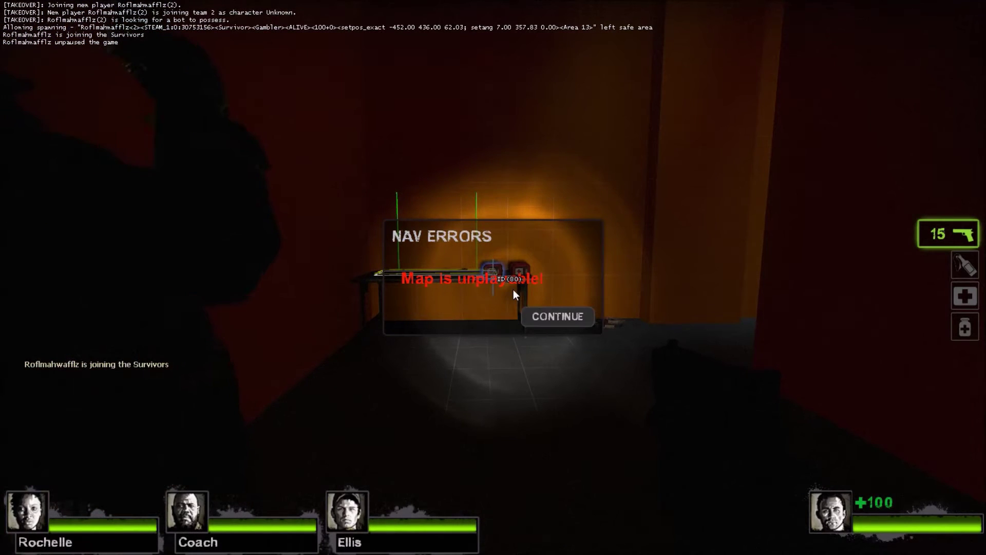
pyautogui.click(538, 312)
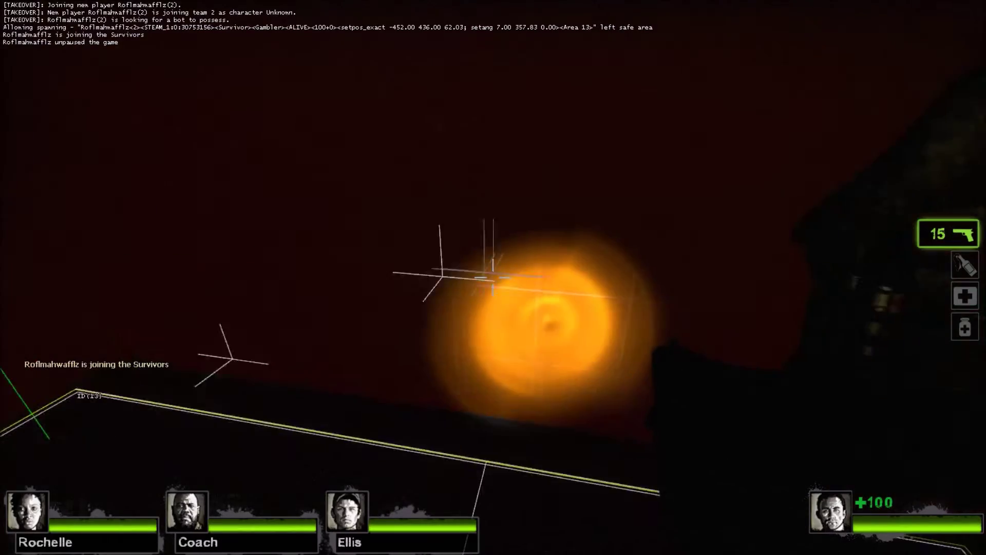
# - Examine the generated navigation areas on the floor and the ladder connections along the walls
pyautogui.press('s')
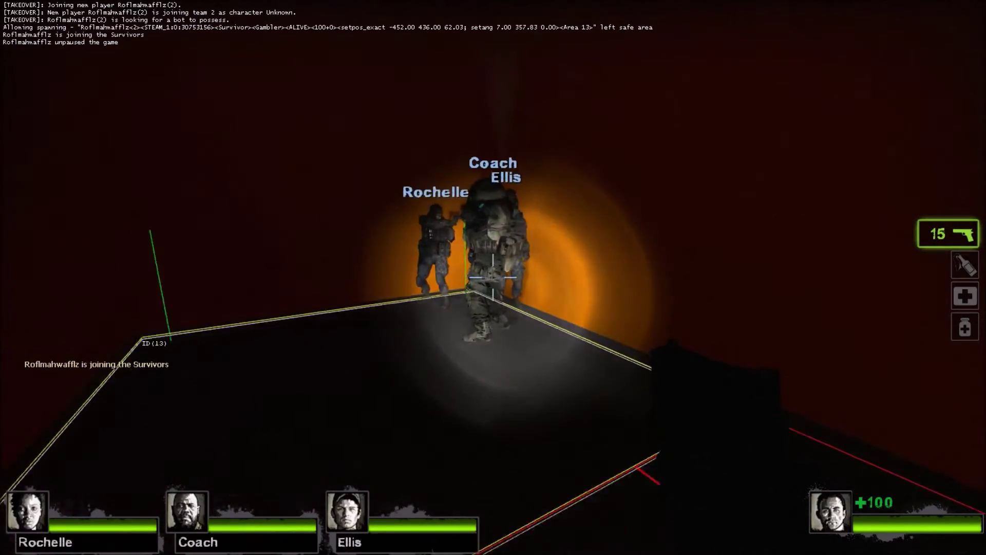
pyautogui.press('s')
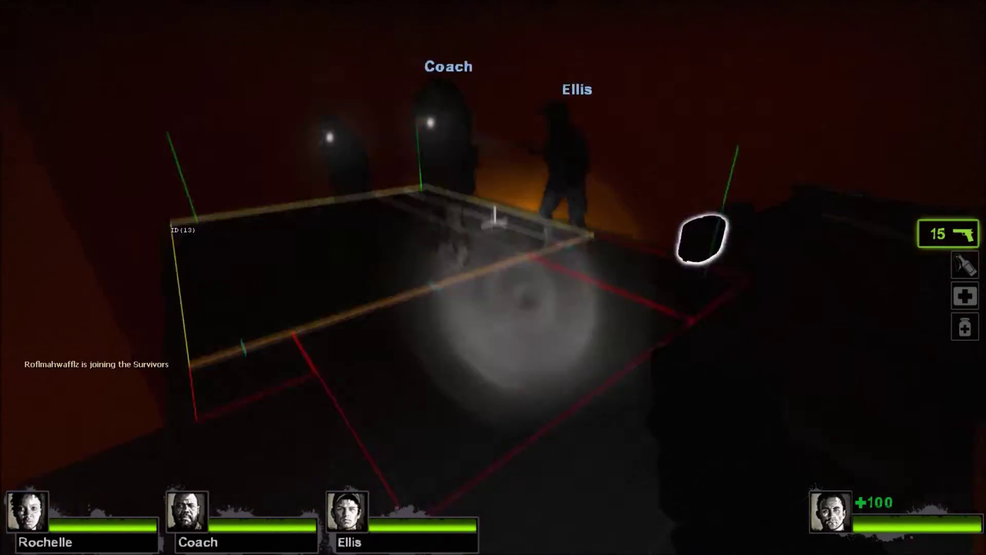
pyautogui.press('w')
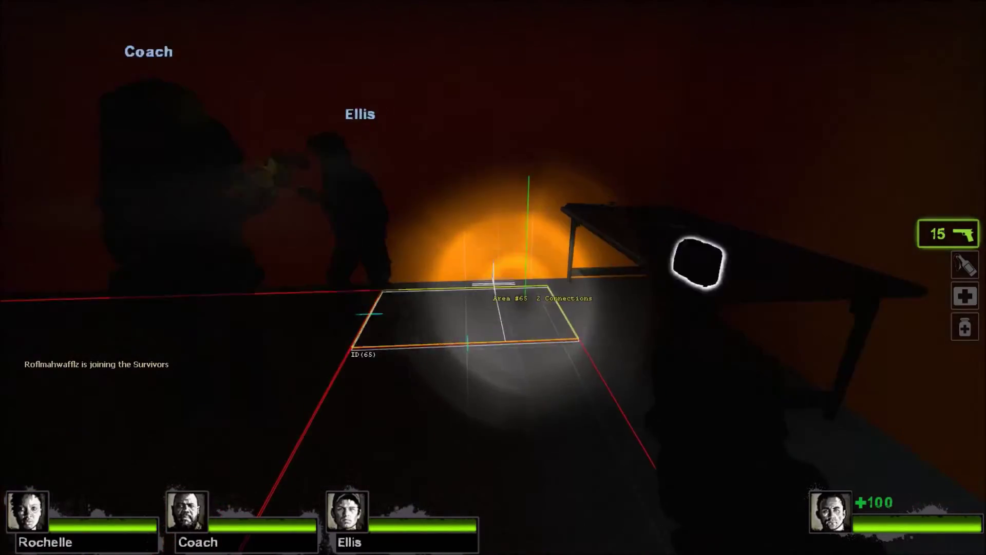
pyautogui.press('w')
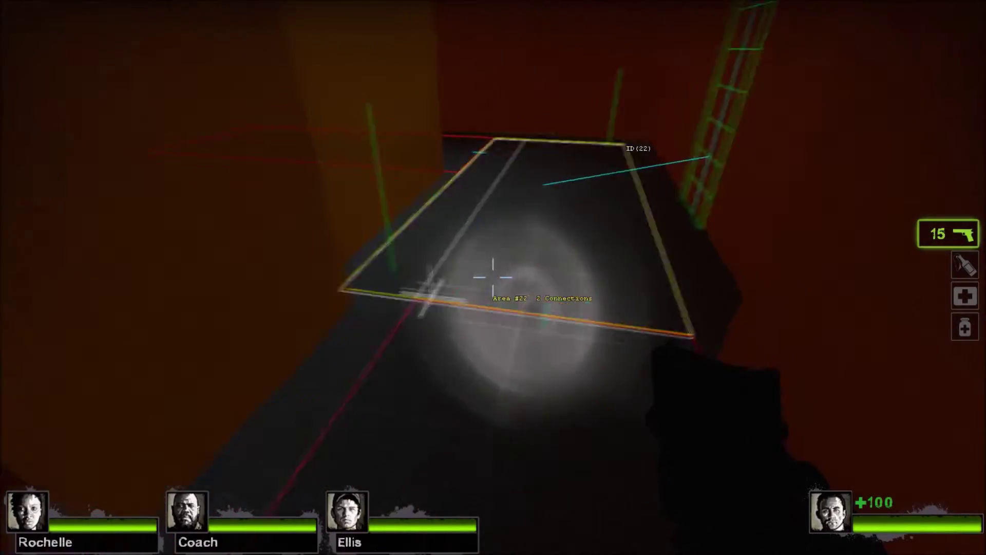
pyautogui.press('s')
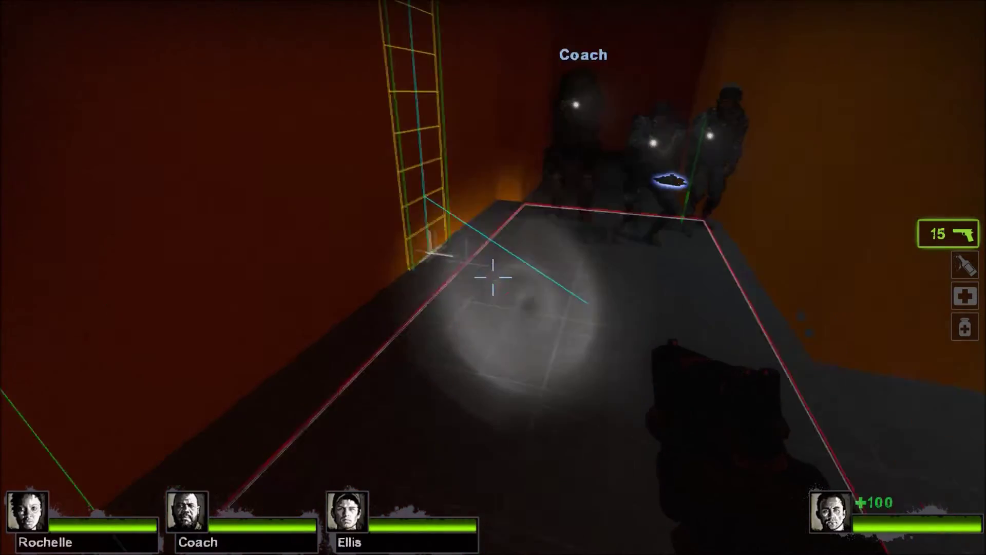
pyautogui.press('w')
pyautogui.press('w')
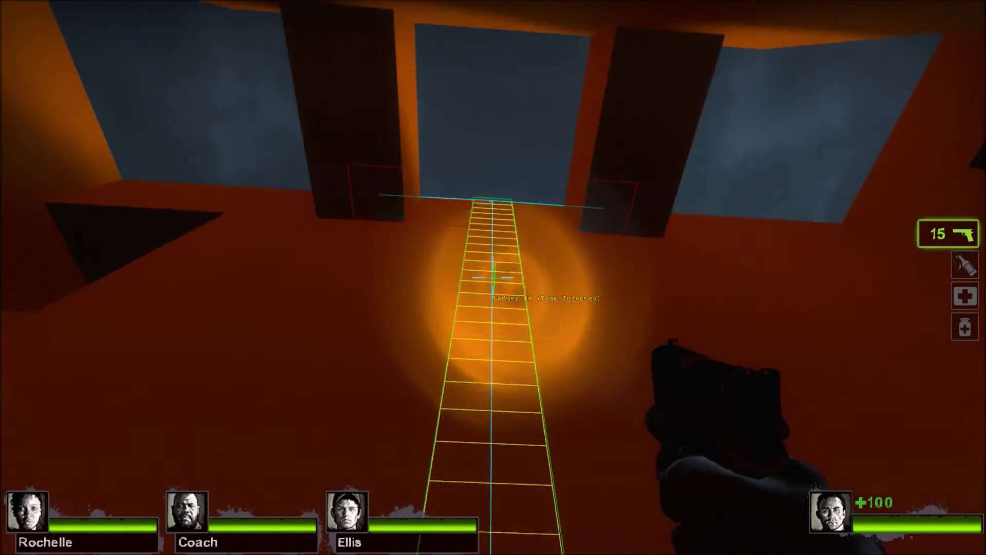
pyautogui.press('w')
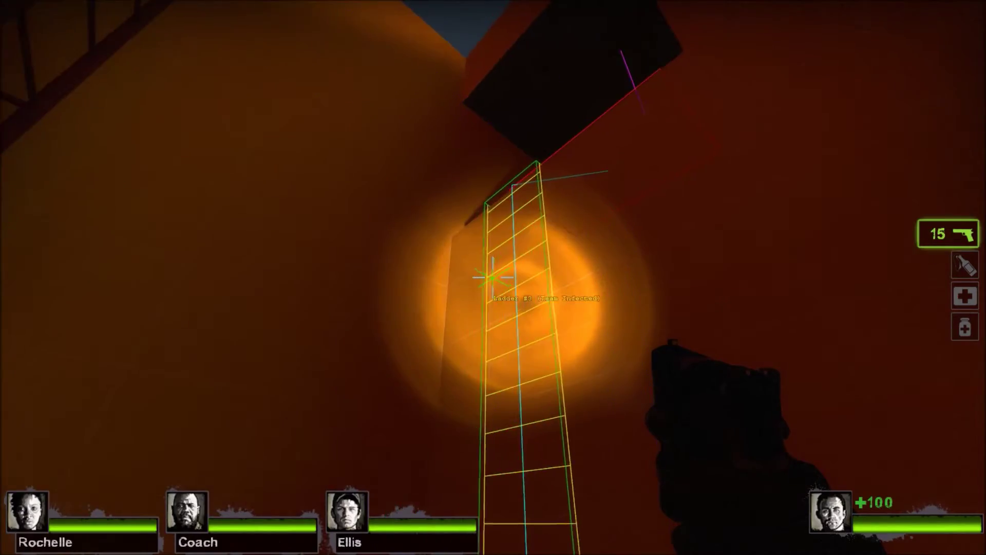
pyautogui.press('w')
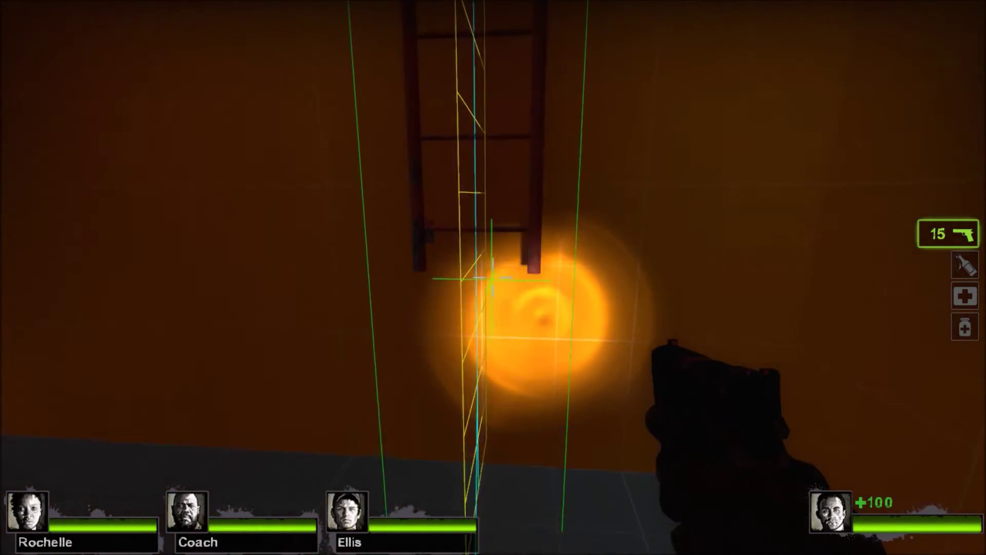
pyautogui.press('w')
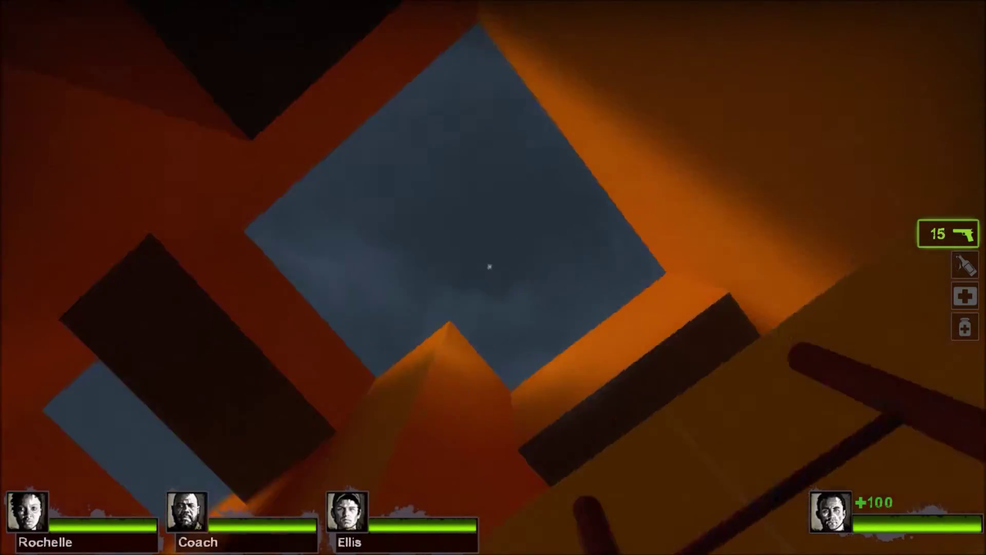
# - Move through the map's corridors and inspect their navigation areas and the ladders linking the different levels
pyautogui.press('w')
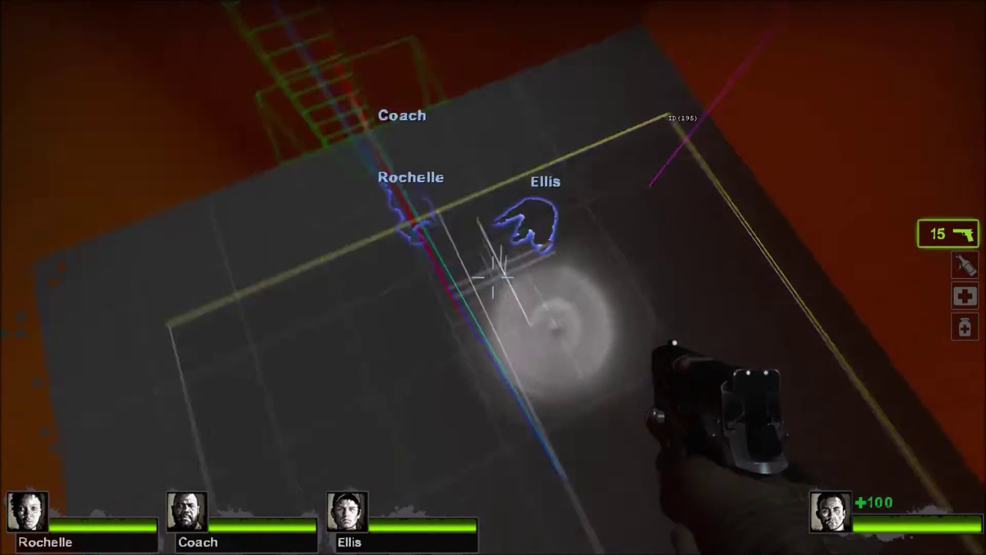
pyautogui.press('s')
pyautogui.press('w')
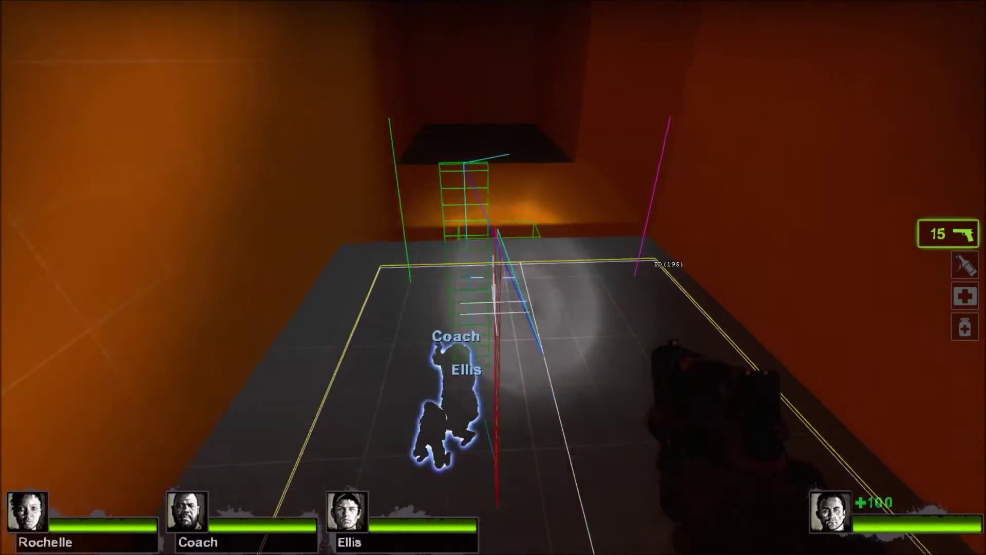
pyautogui.press('w')
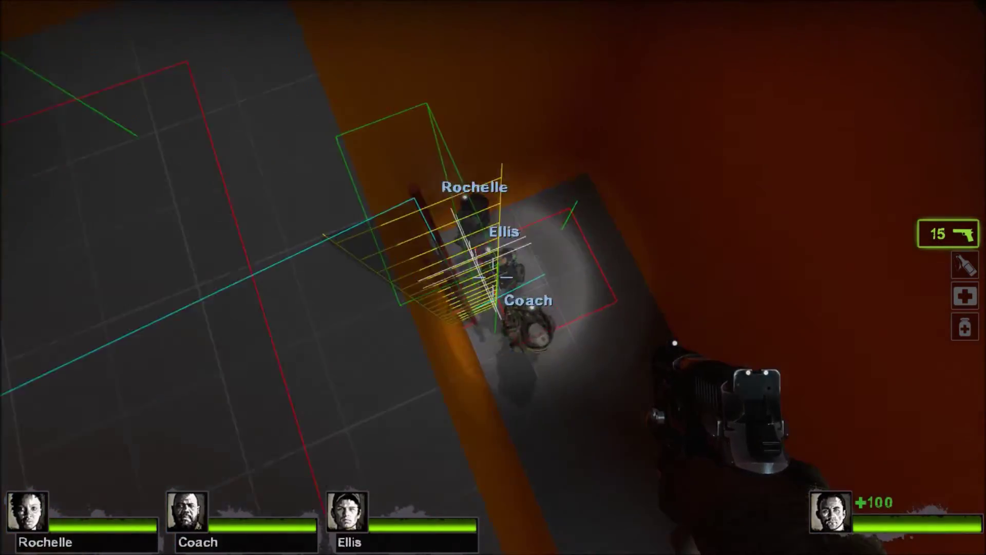
pyautogui.press('w')
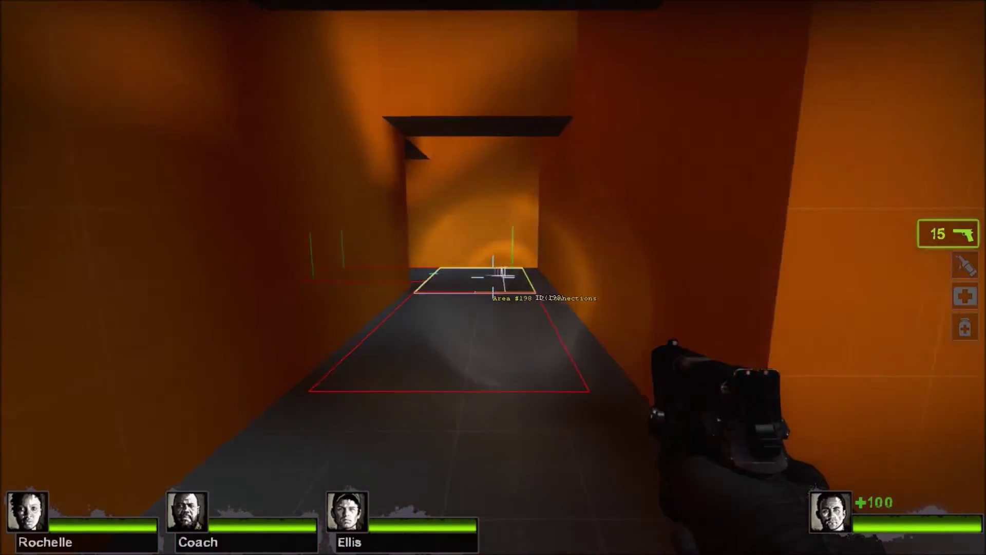
pyautogui.press('w')
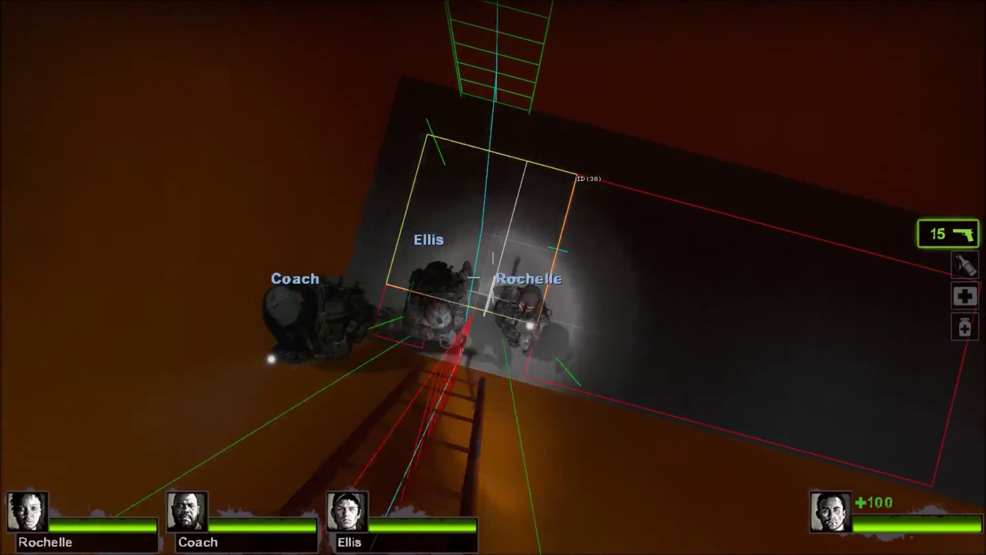
pyautogui.press('w')
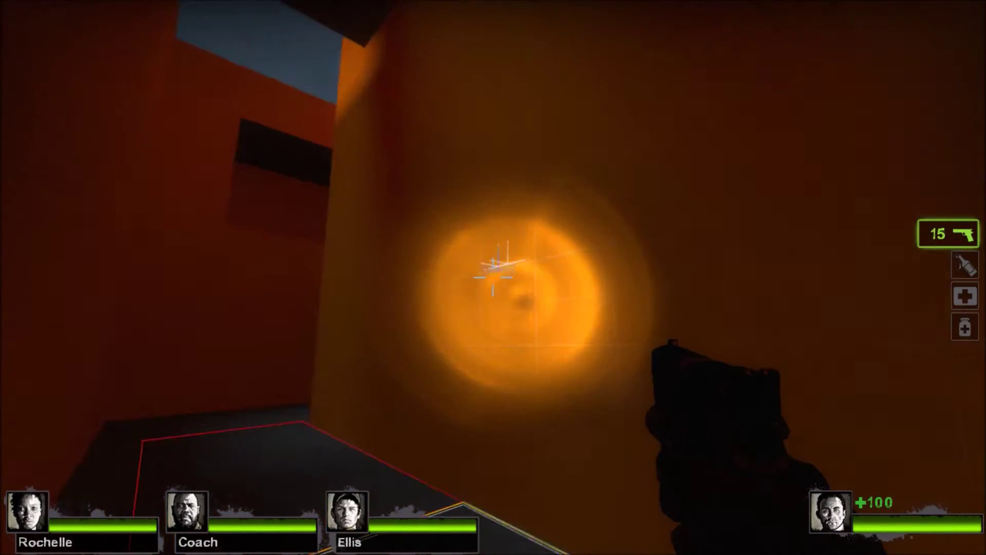
pyautogui.press('w')
pyautogui.press('w')
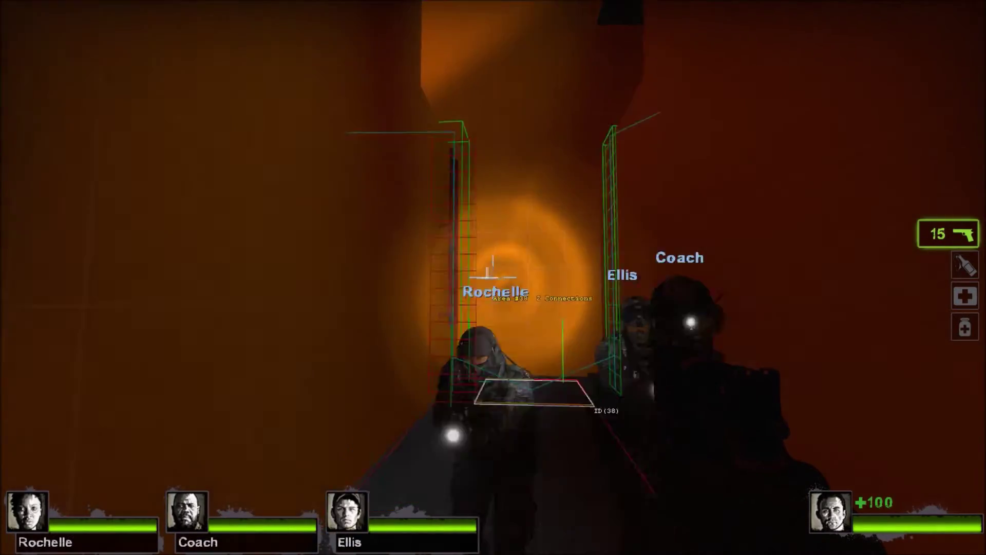
pyautogui.press('w')
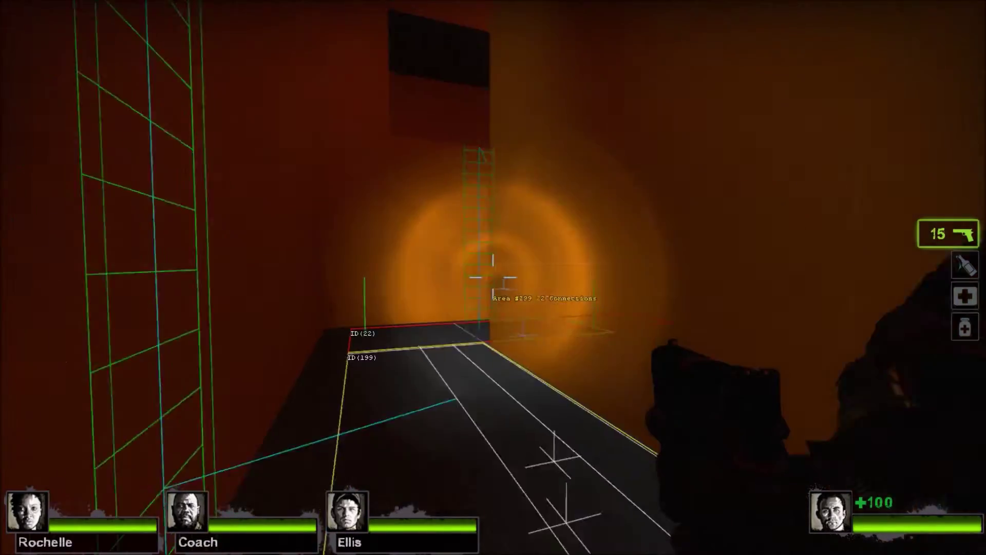
pyautogui.press('w')
pyautogui.press('w')
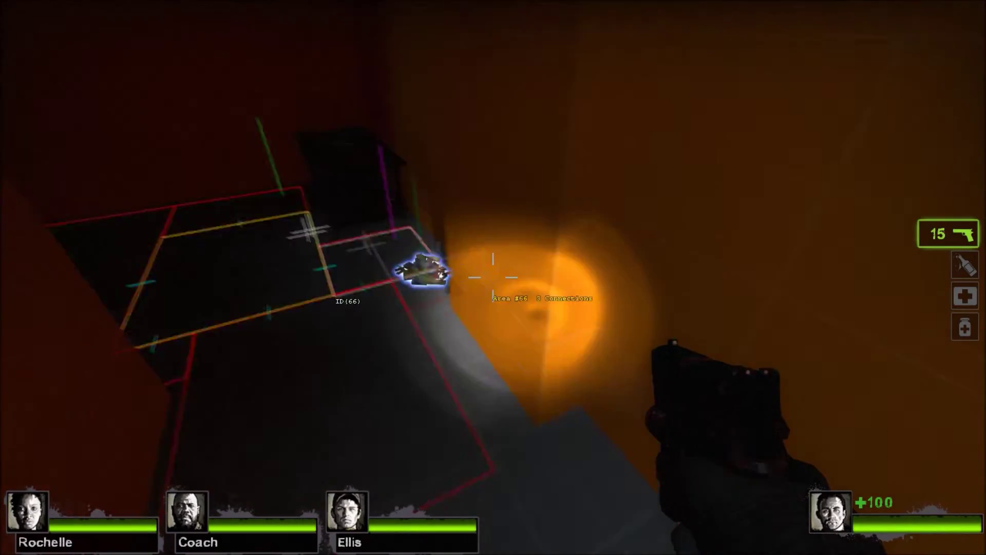
# - Inspect the navigation areas on top of and around the supply table and how they connect to each other
pyautogui.press('w')
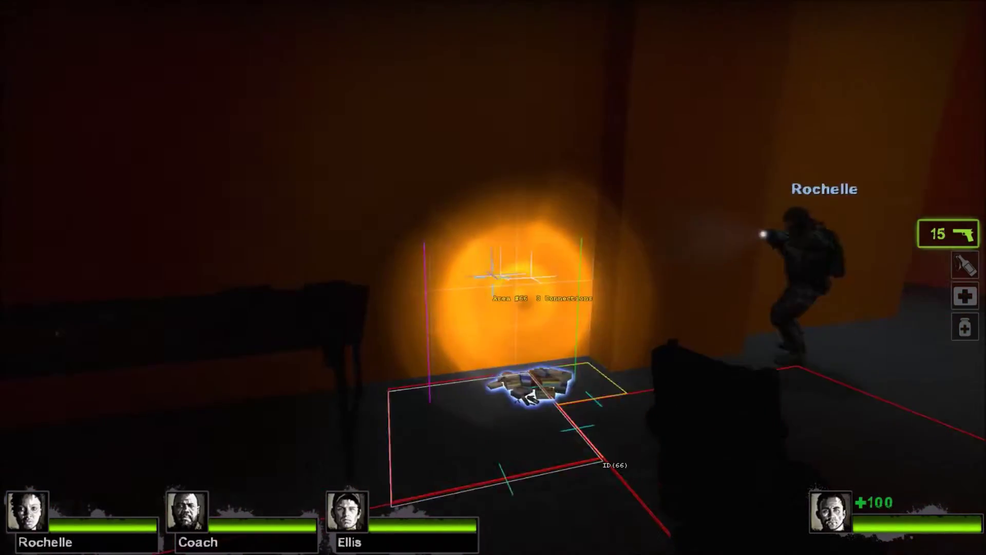
pyautogui.press('a')
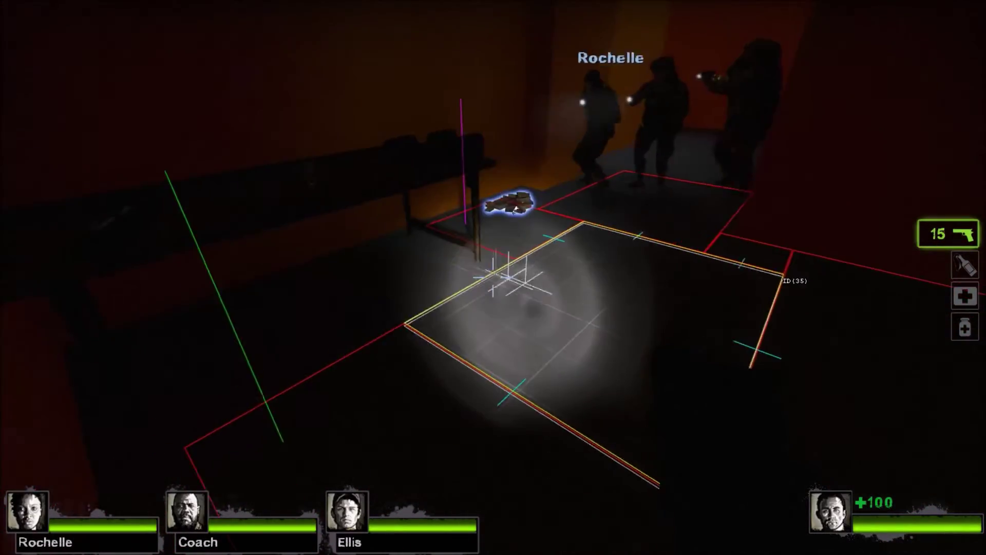
pyautogui.press('w')
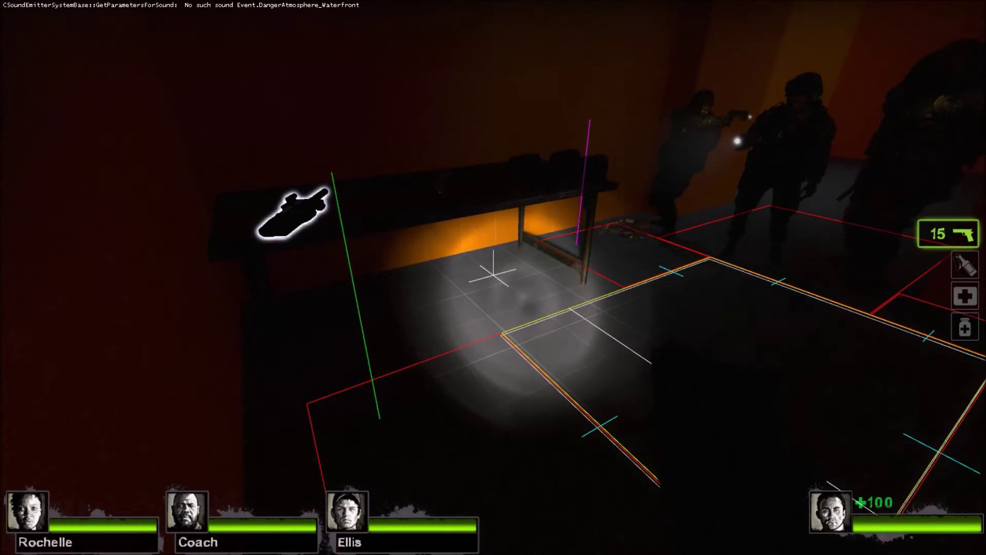
pyautogui.press('a')
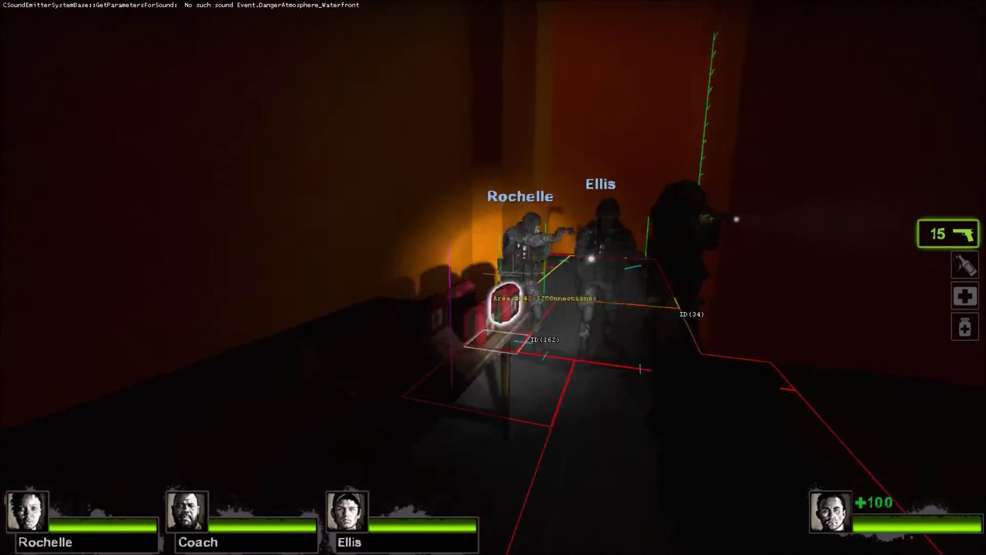
pyautogui.press('w')
pyautogui.press('s')
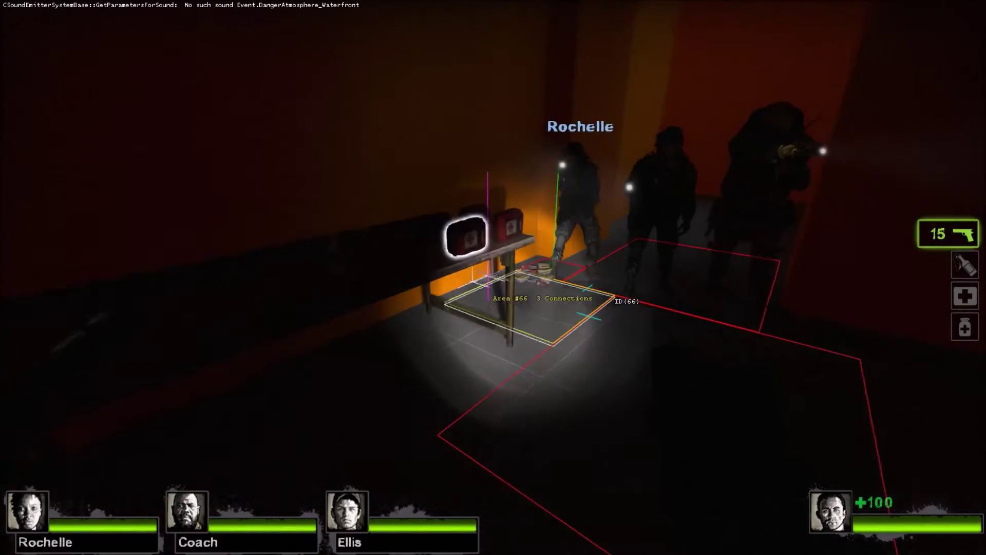
pyautogui.press('w')
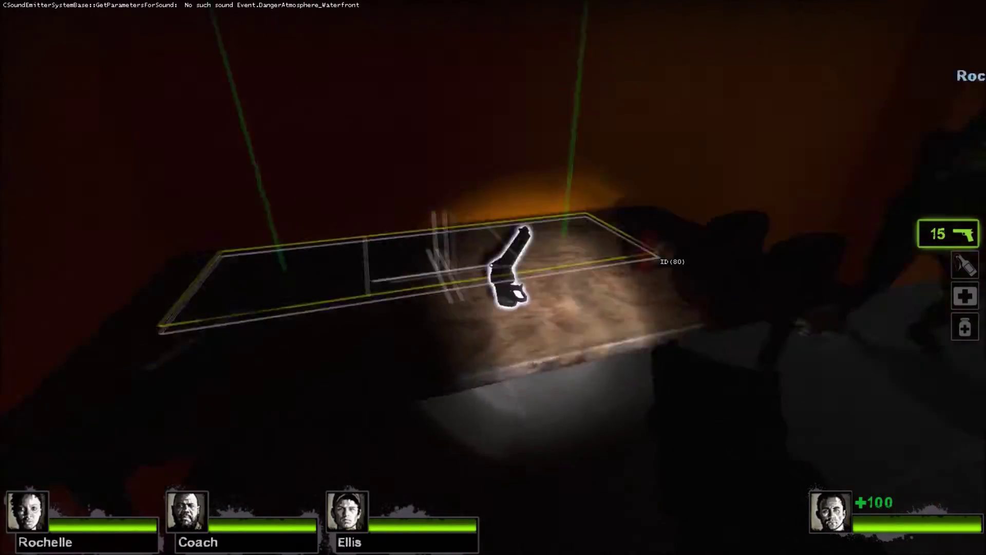
pyautogui.press('w')
pyautogui.press('space')
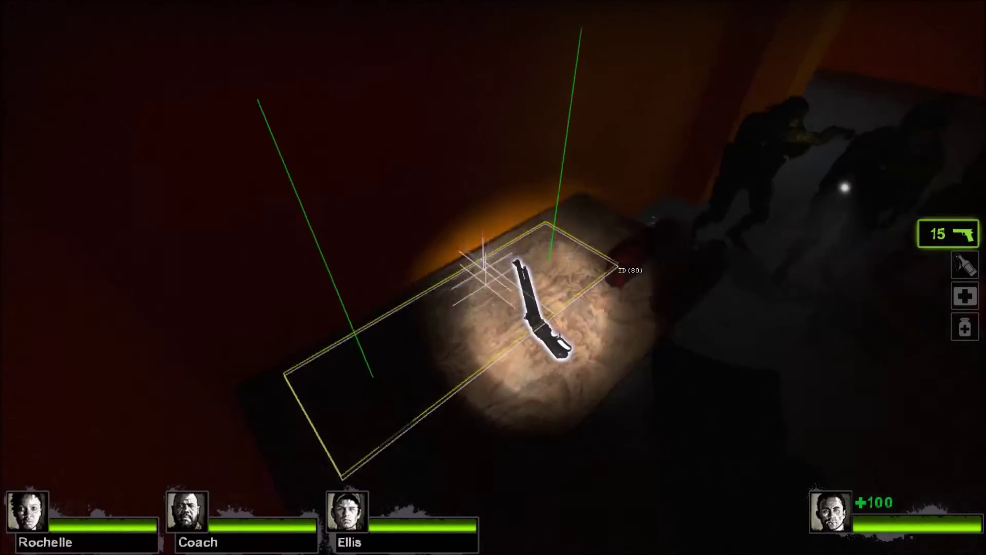
pyautogui.press('w')
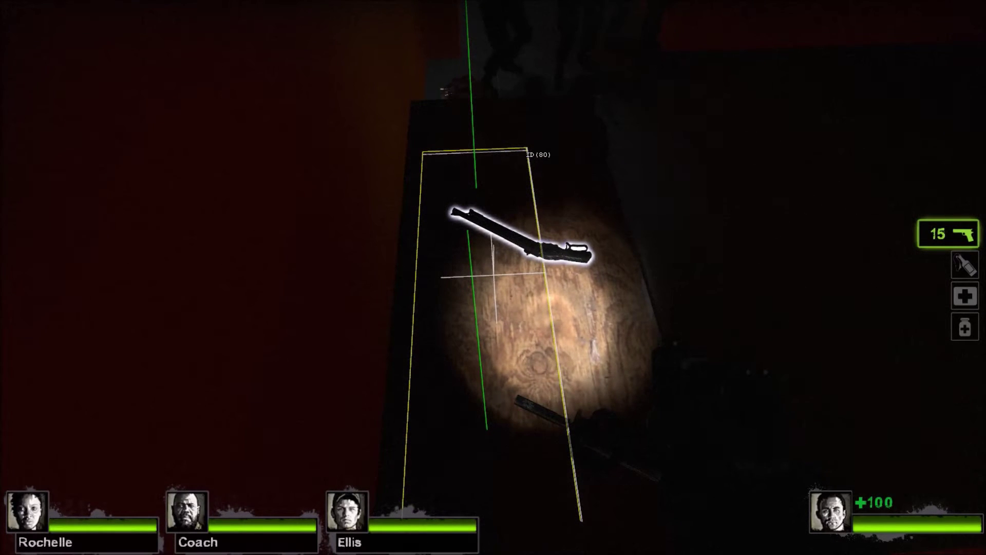
pyautogui.press('w')
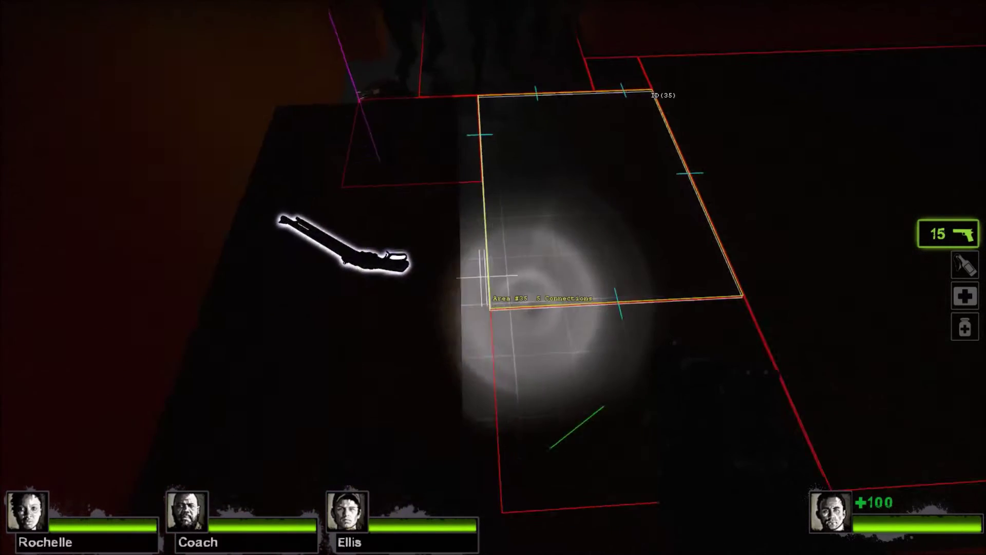
pyautogui.press('w')
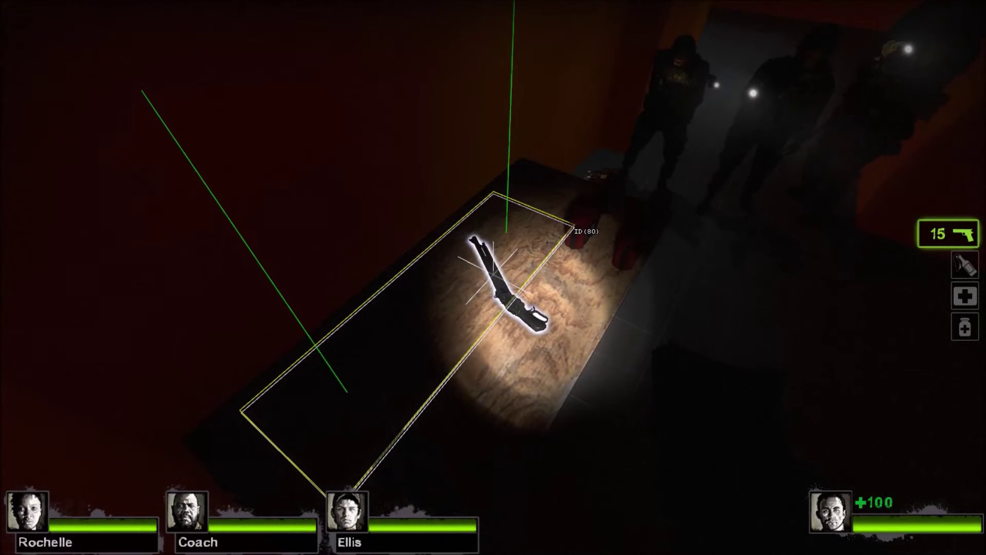
# - Select tabletop area 80 and adjacent floor area 65 with nav_add_to_selected_set and link them with nav_connect
pyautogui.press('`')
pyautogui.write('nav_add_to_selected_set')
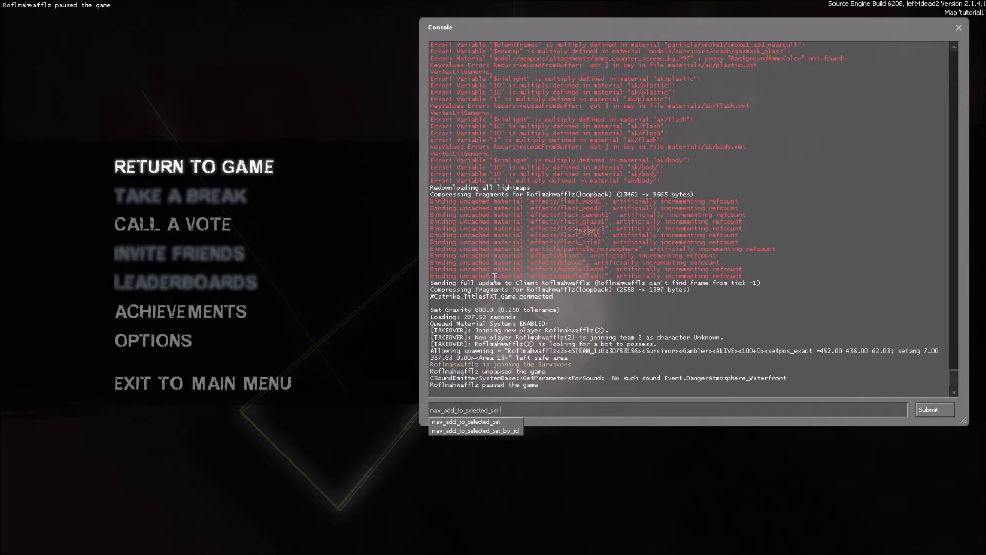
pyautogui.press('Return')
pyautogui.press('`')
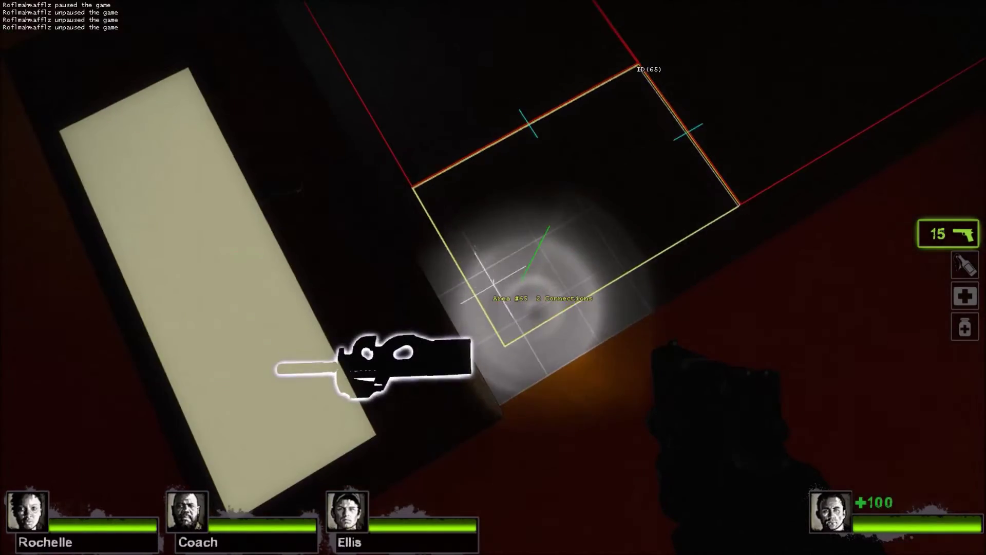
pyautogui.press('`')
pyautogui.press('Up')
pyautogui.press('Return')
pyautogui.press('`')
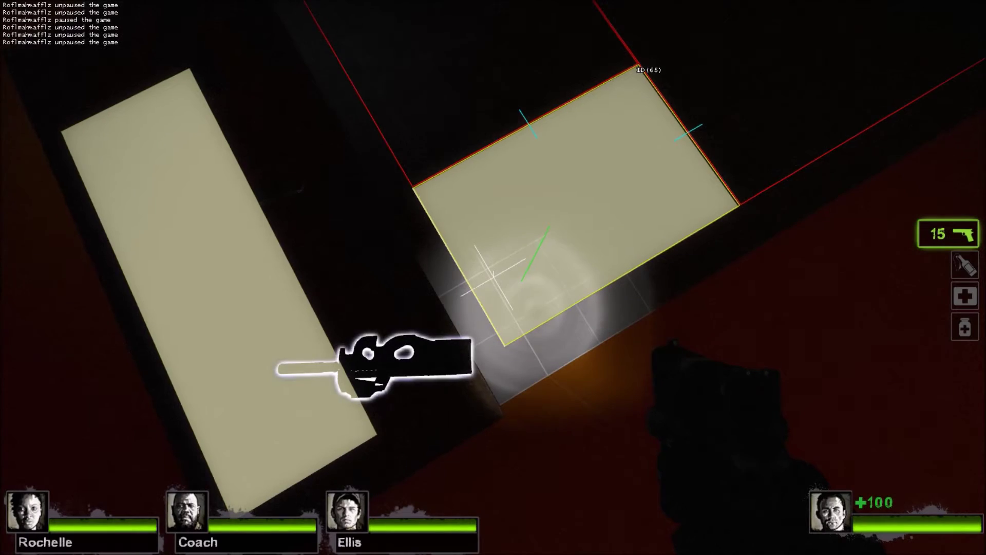
pyautogui.press('`')
pyautogui.write('nav_co')
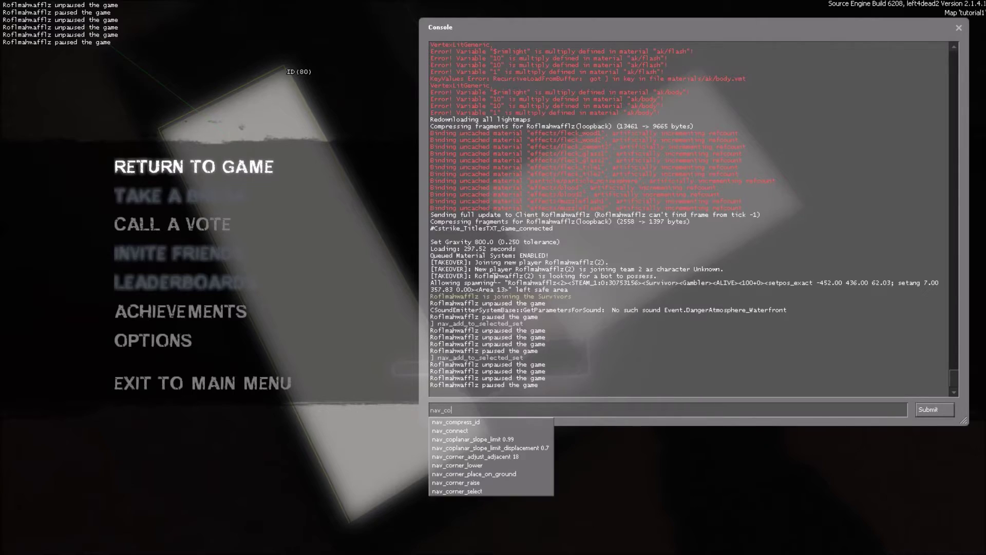
pyautogui.write('nnect')
pyautogui.press('Return')
pyautogui.press('`')
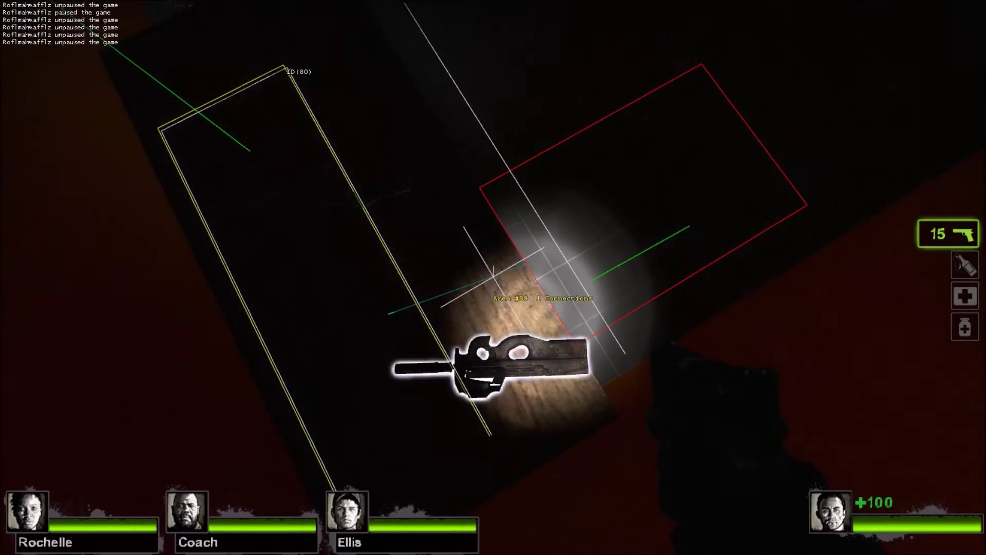
# - Add the tabletop area and floor area 35 beside the table to the selected set and link them with nav_connect
pyautogui.press('`')
pyautogui.press('Up')
pyautogui.press('Up')
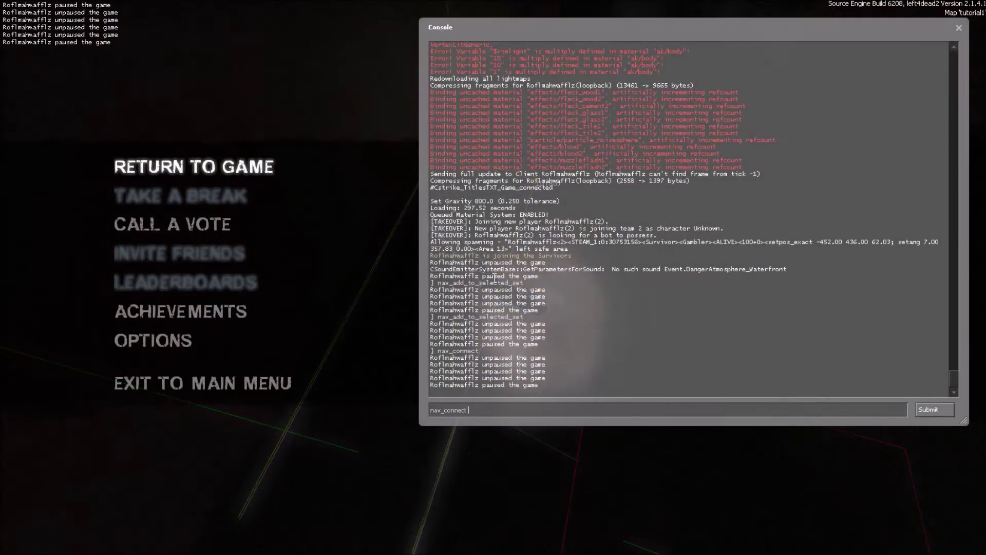
pyautogui.press('Return')
pyautogui.press('`')
pyautogui.press('`')
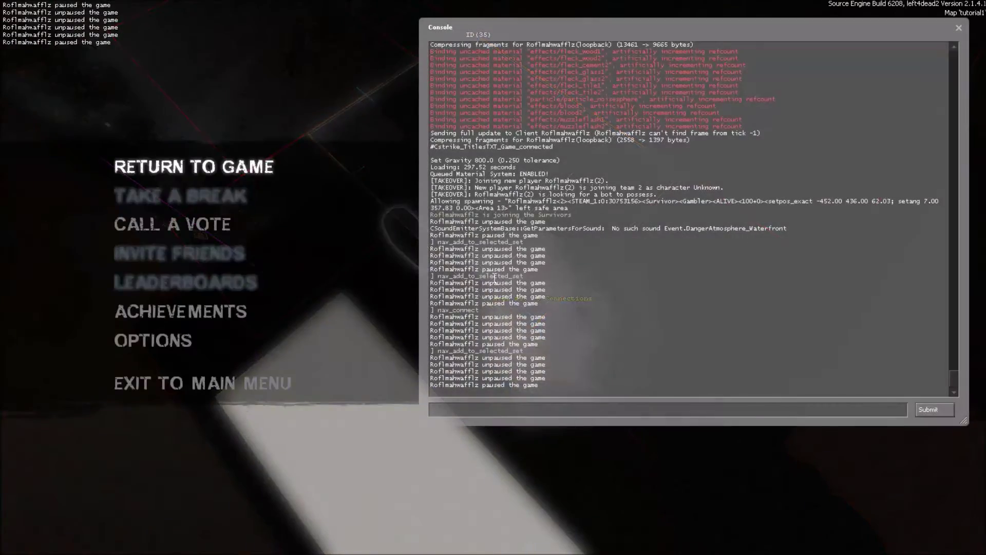
pyautogui.press('Up')
pyautogui.press('Return')
pyautogui.press('`')
pyautogui.press('`')
pyautogui.press('Up')
pyautogui.press('Up')
pyautogui.press('Return')
pyautogui.press('`')
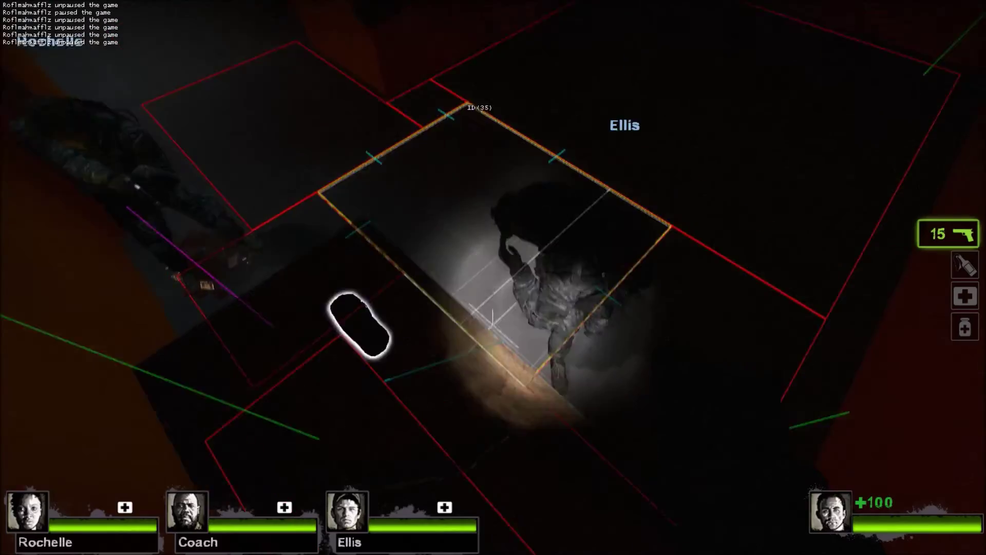
# - Link the tabletop area with floor area 66 at the table's end using nav_add_to_selected_set and nav_connect
pyautogui.press('w')
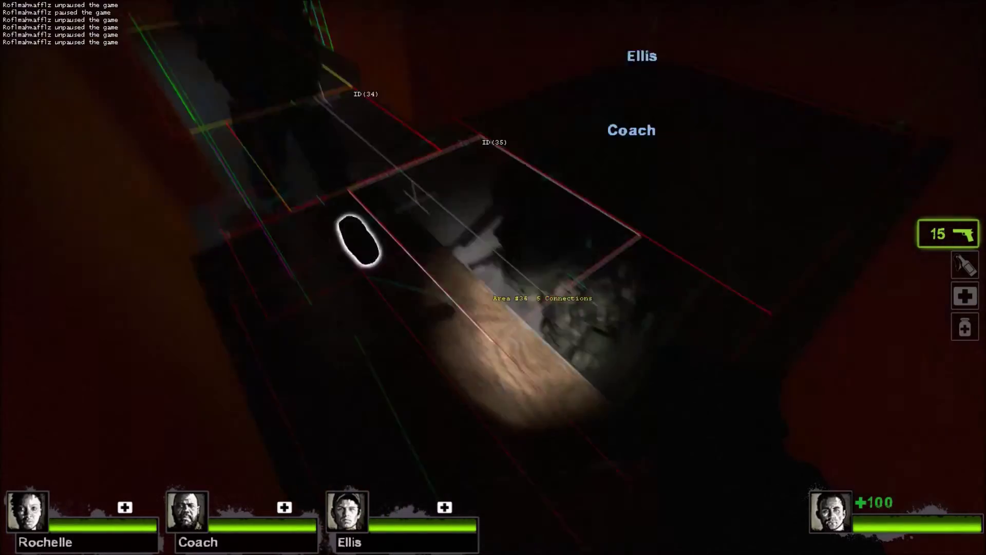
pyautogui.press('`')
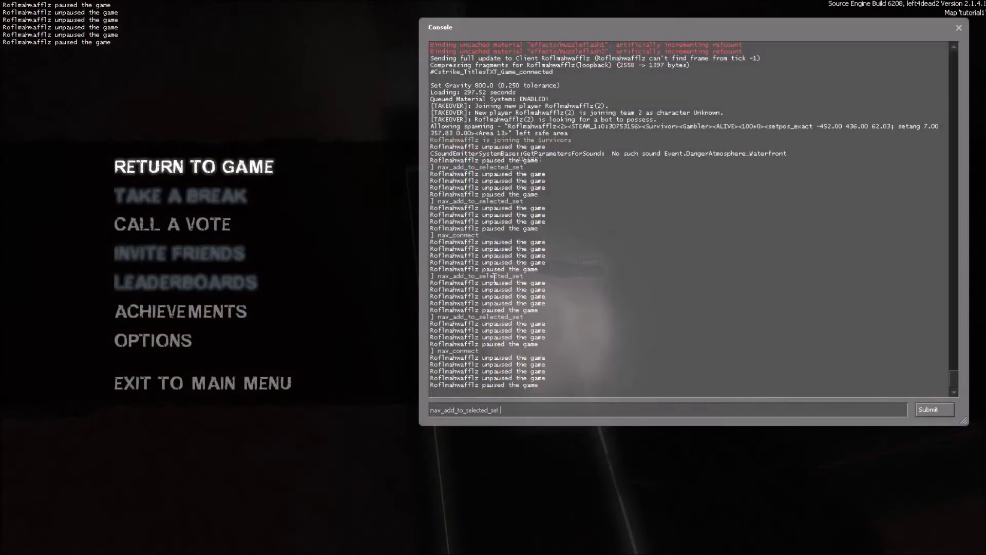
pyautogui.press('Return')
pyautogui.press('Escape')
pyautogui.press('`')
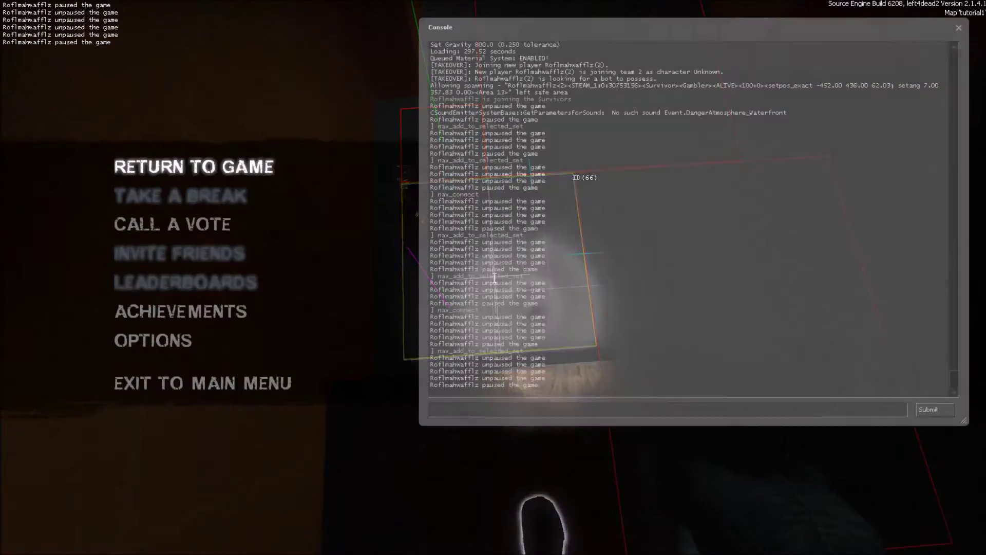
pyautogui.write('nav_connect')
pyautogui.press('Return')
pyautogui.press('Escape')
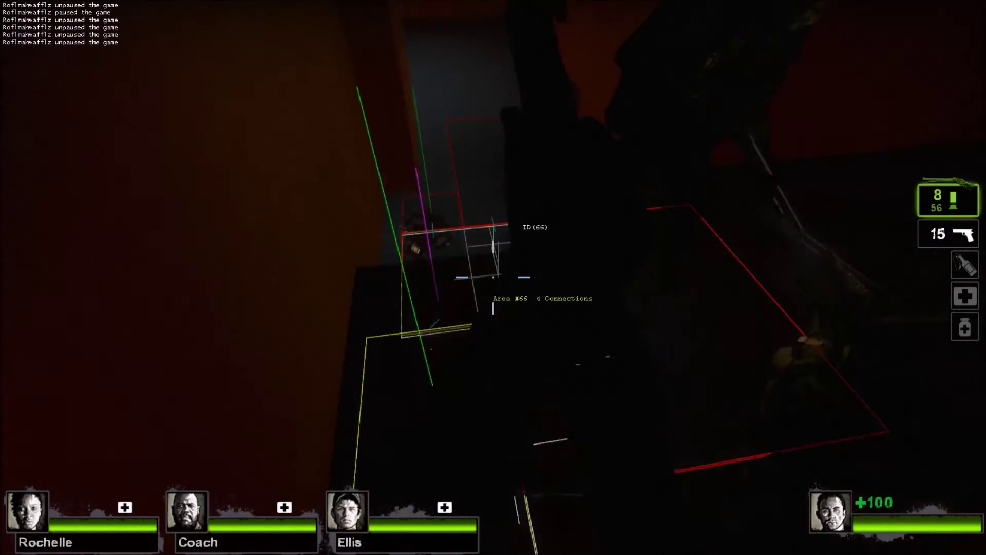
pyautogui.press('f')
pyautogui.press('e')
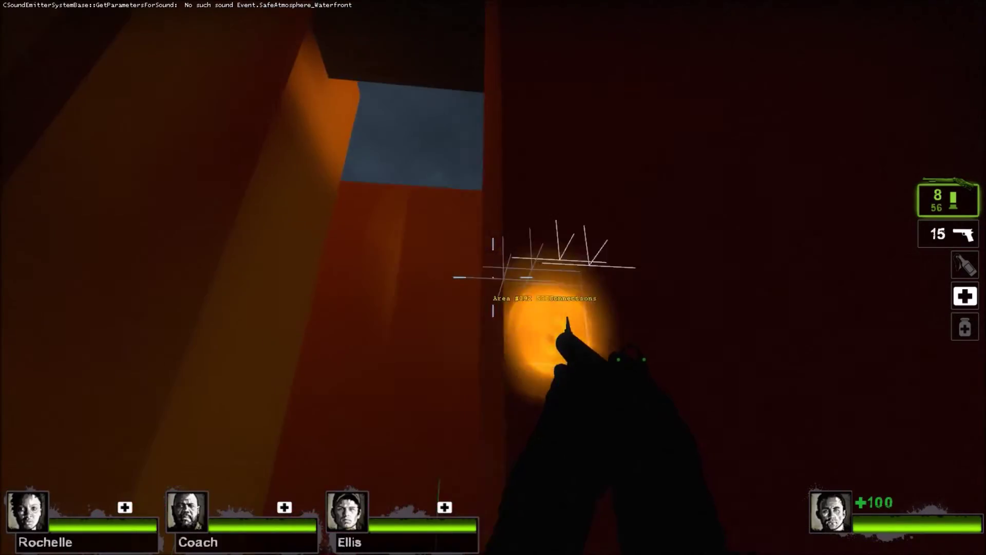
pyautogui.press('`')
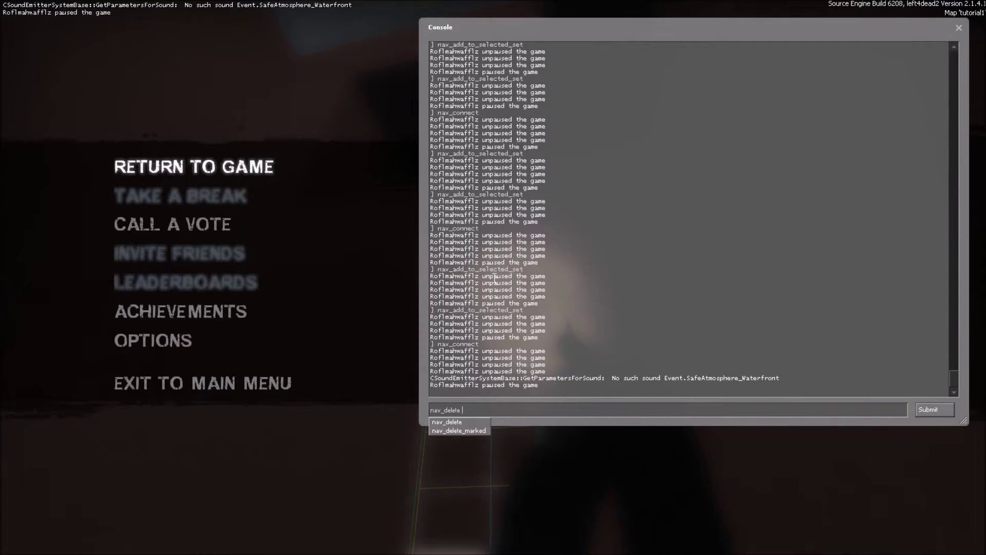
pyautogui.press('Return')
pyautogui.press('Escape')
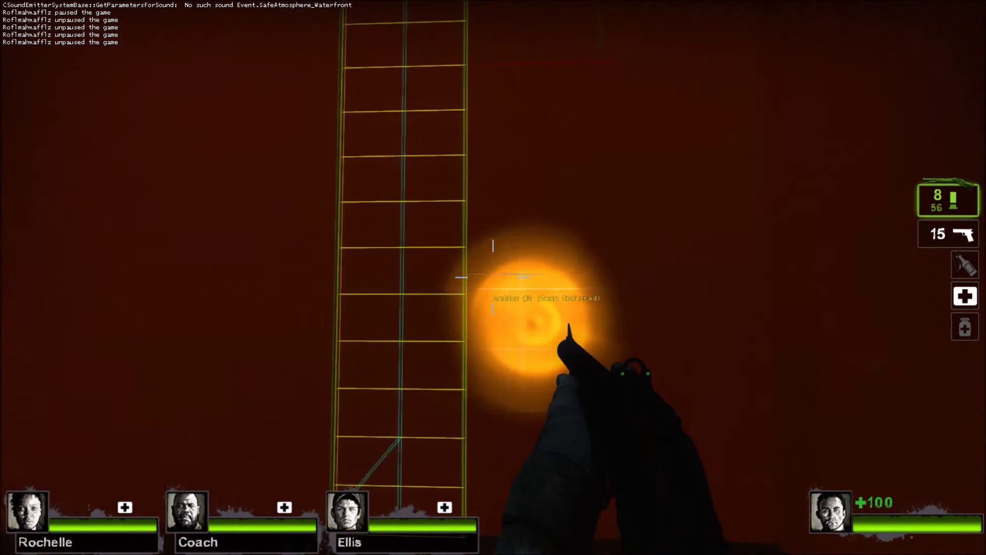
# - Delete infected ladder #2 on the red wall with nav_delete and rebuild it with nav_build_ladder
pyautogui.press('`')
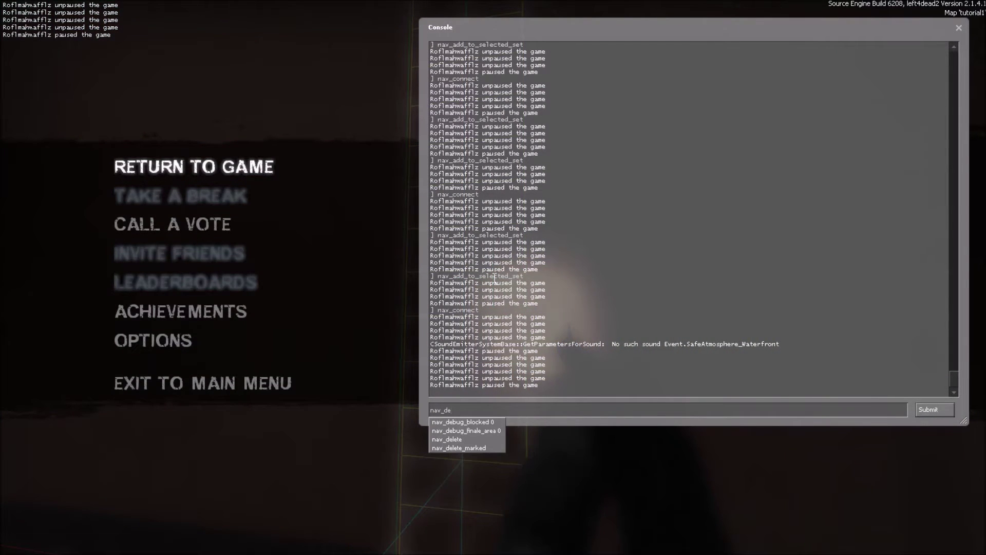
pyautogui.write('nav_delete')
pyautogui.press('Return')
pyautogui.press('`')
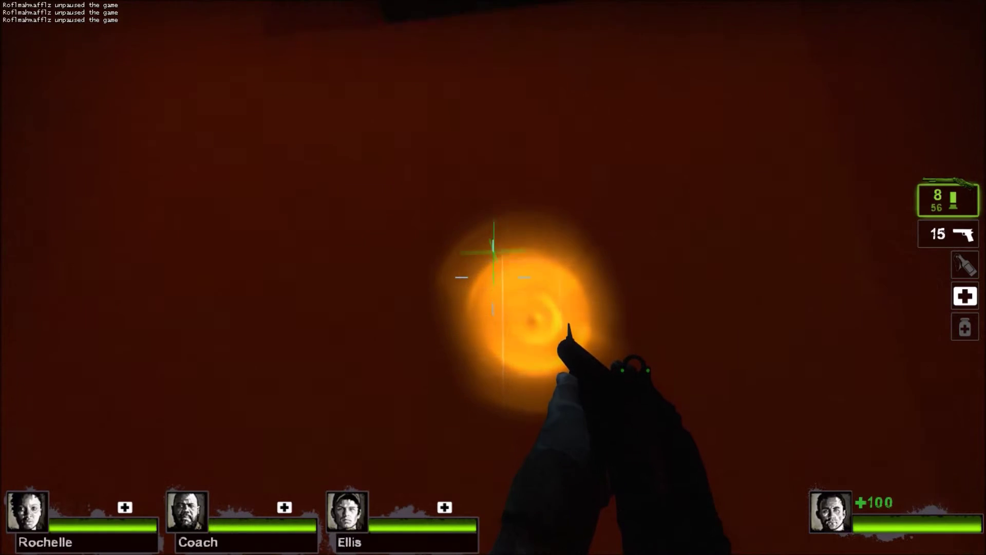
pyautogui.press('`')
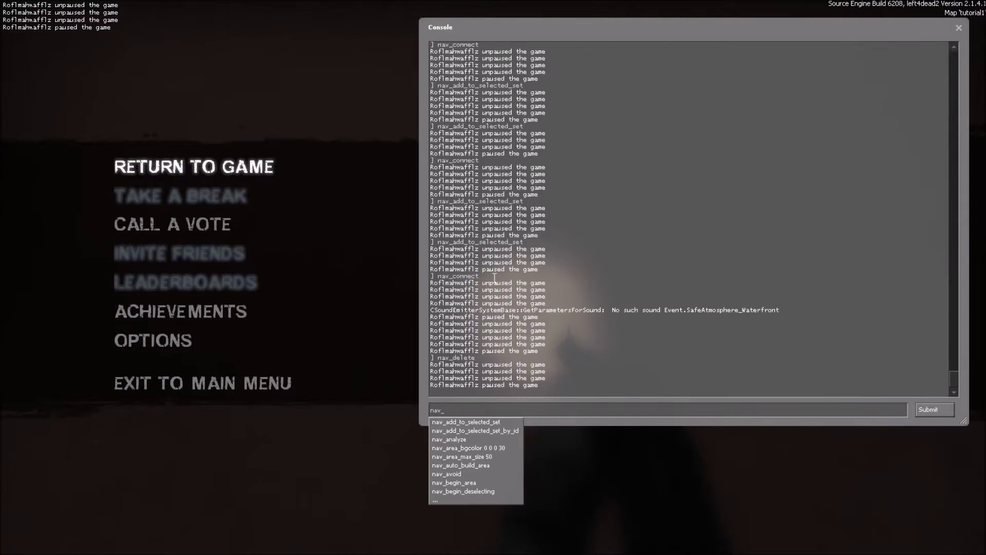
pyautogui.press('Return')
pyautogui.press('`')
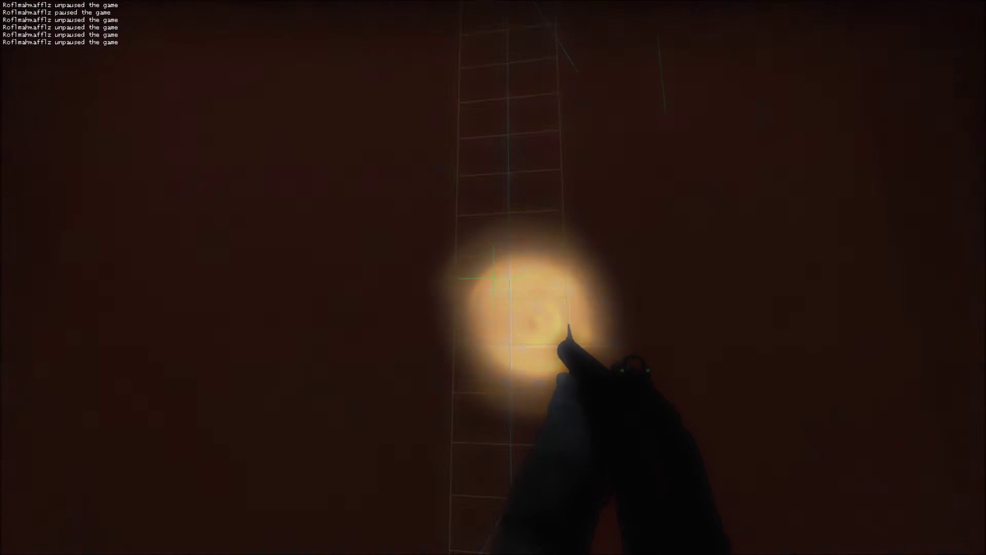
# - Replace the tall navigation ladder leading up between the two overhead beams, using nav_delete and nav_build_ladder
pyautogui.press('w')
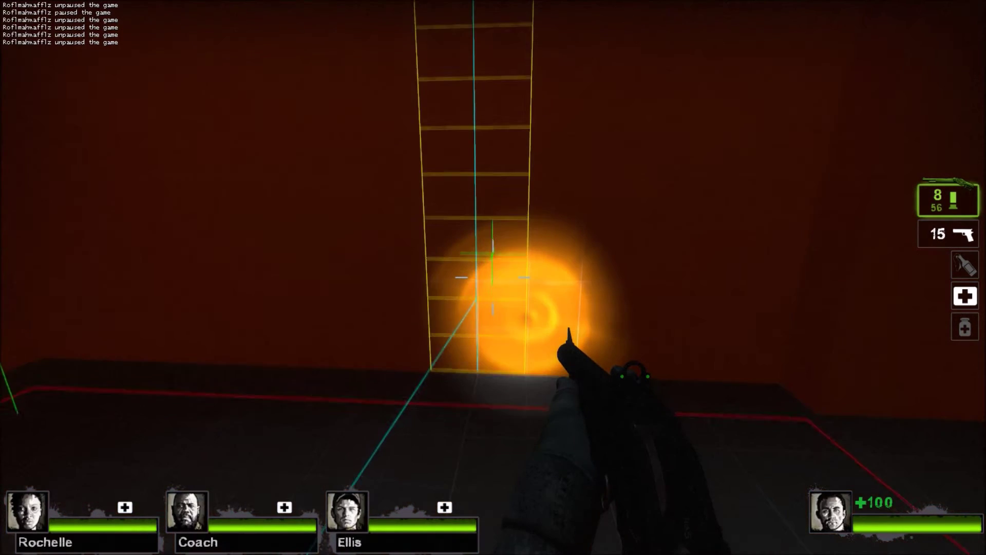
pyautogui.press('w')
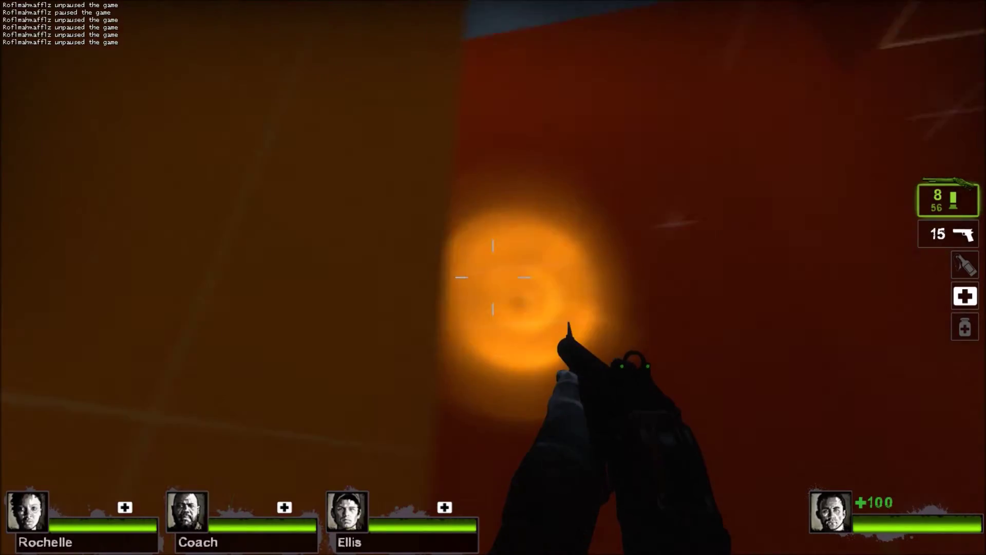
pyautogui.press('w')
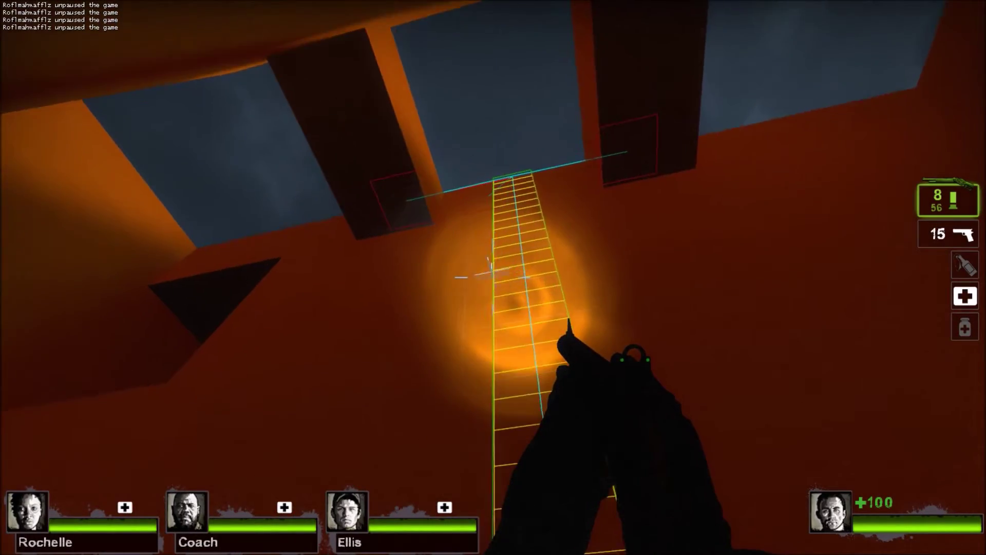
pyautogui.press('d')
pyautogui.press('`')
pyautogui.press('Up')
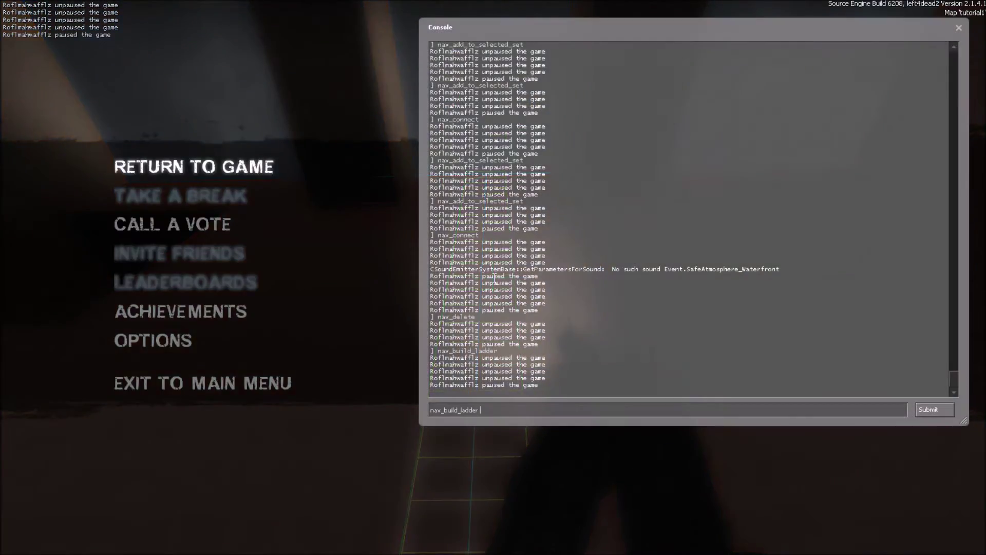
pyautogui.press('Return')
pyautogui.press('`')
pyautogui.press('`')
pyautogui.press('Up')
pyautogui.press('Up')
pyautogui.press('Return')
pyautogui.press('`')
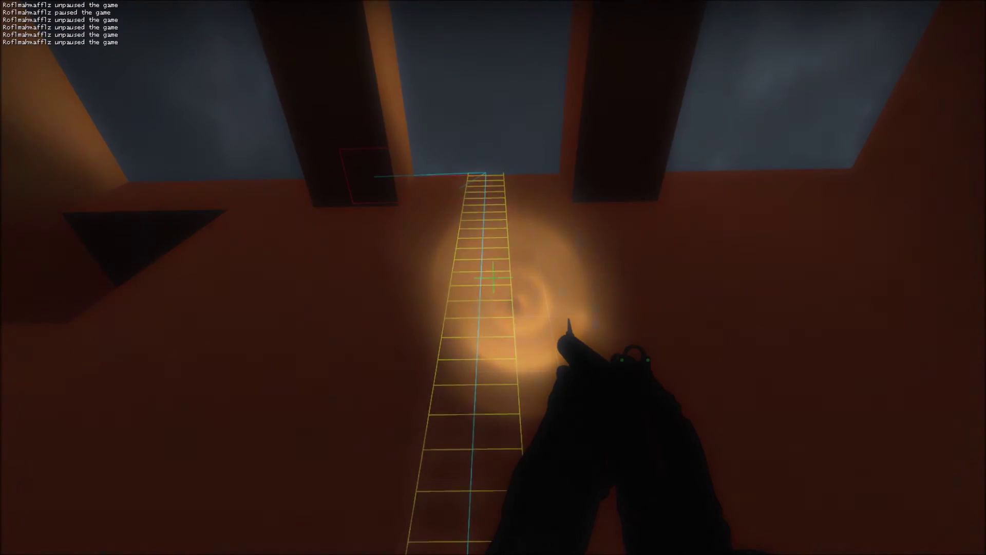
# - Delete infected ladder #3 beneath the dark ledge with nav_delete and recreate it with nav_build_ladder
pyautogui.press('a')
pyautogui.press('d')
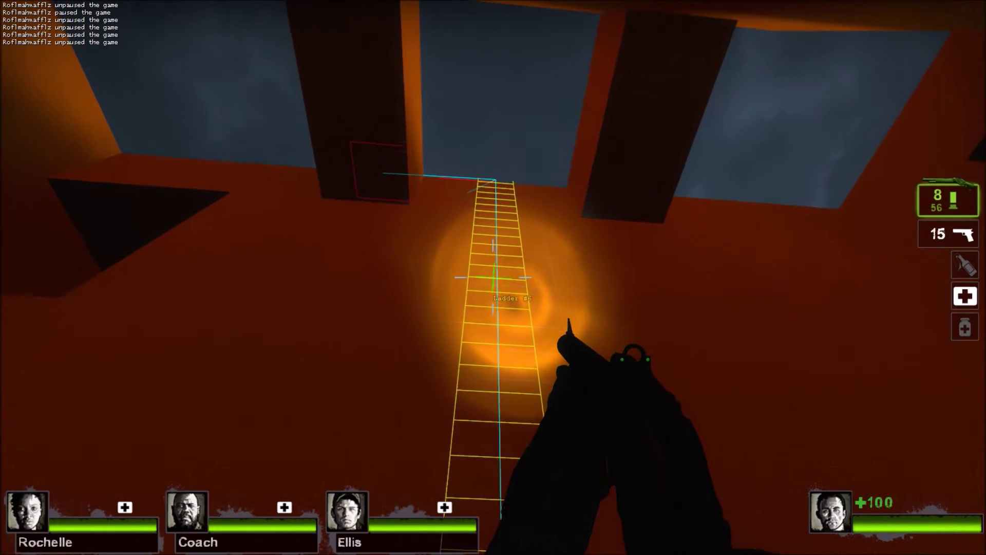
pyautogui.press('w')
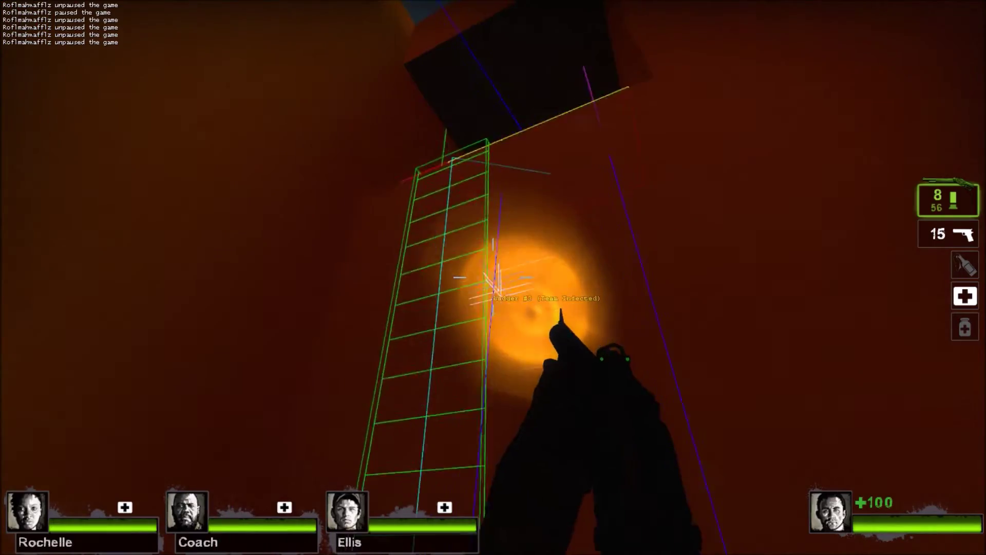
pyautogui.press('`')
pyautogui.press('Up')
pyautogui.press('Return')
pyautogui.press('`')
pyautogui.press('`')
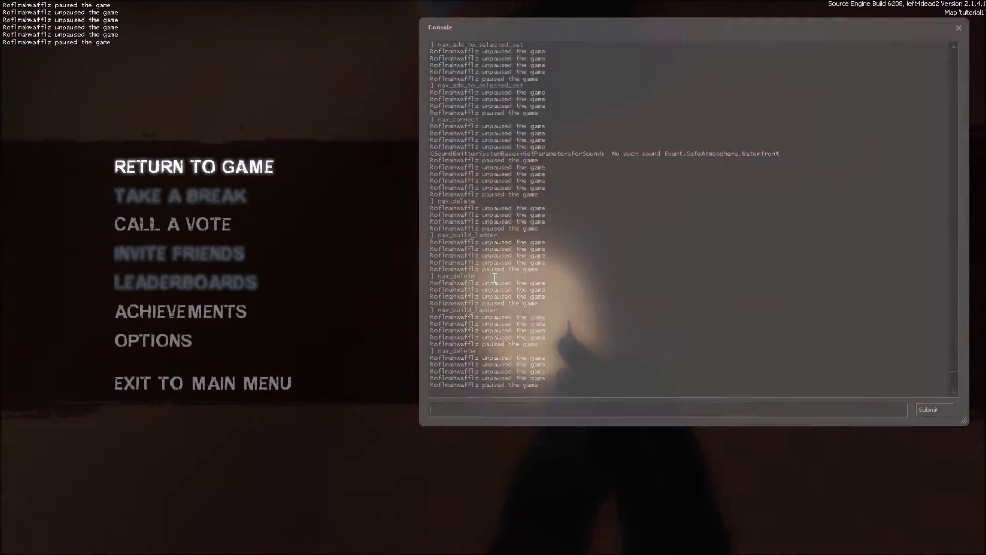
pyautogui.press('Up')
pyautogui.press('Up')
pyautogui.press('Return')
pyautogui.press('`')
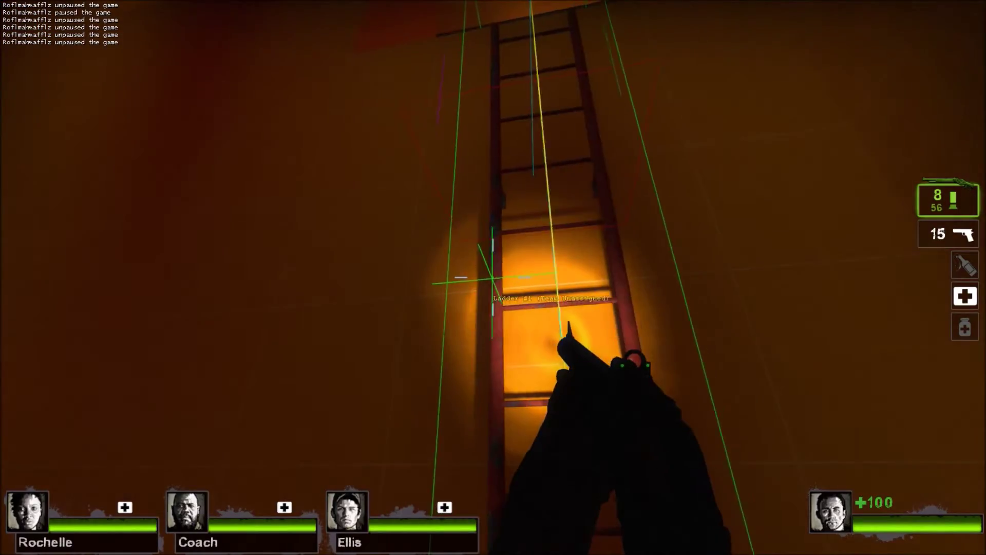
# - Remove ladder #1 at the red metal ladder with nav_delete and rebuild it there with nav_build_ladder
pyautogui.press('`')
pyautogui.press('Up')
pyautogui.press('Up')
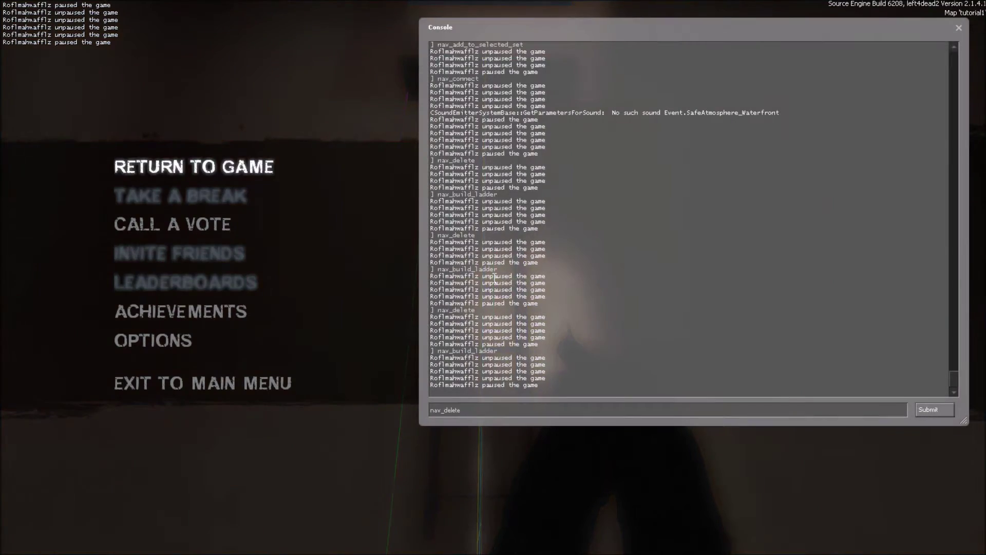
pyautogui.press('Return')
pyautogui.press('Up')
pyautogui.press('Up')
pyautogui.press('Return')
pyautogui.press('`')
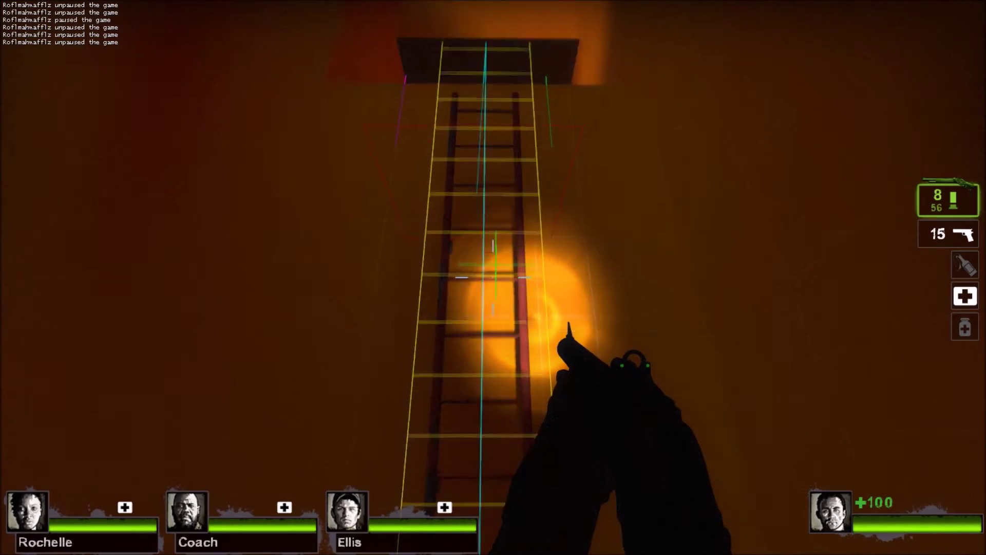
# - Build another navigation ladder at the red metal ladder with nav_build_ladder and remove the duplicate with nav_delete
pyautogui.press('s')
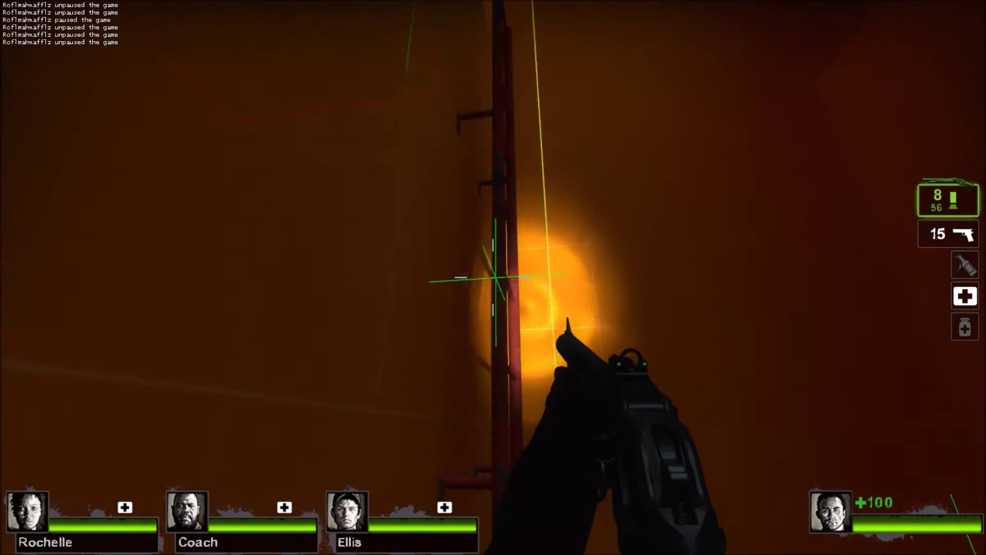
pyautogui.press('d')
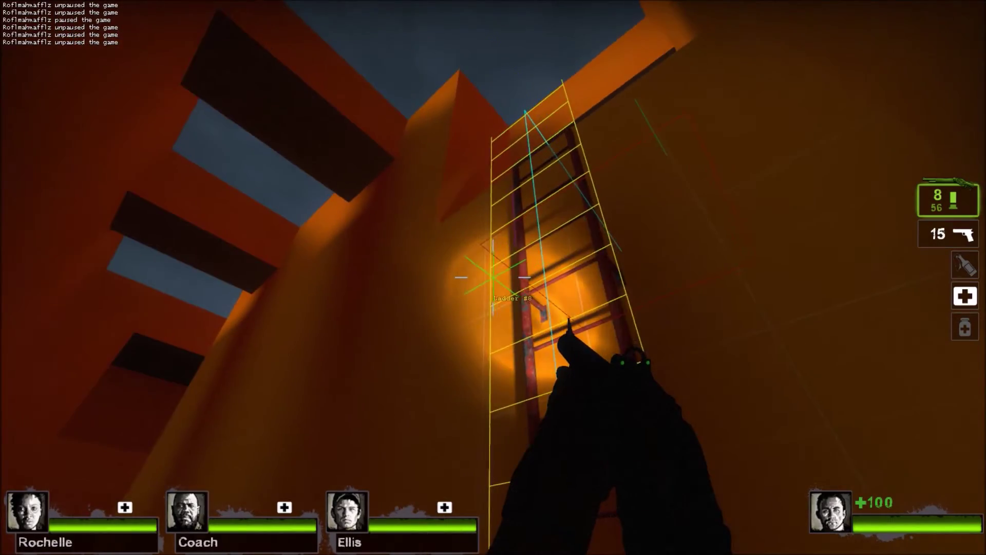
pyautogui.rightClick(493, 278)
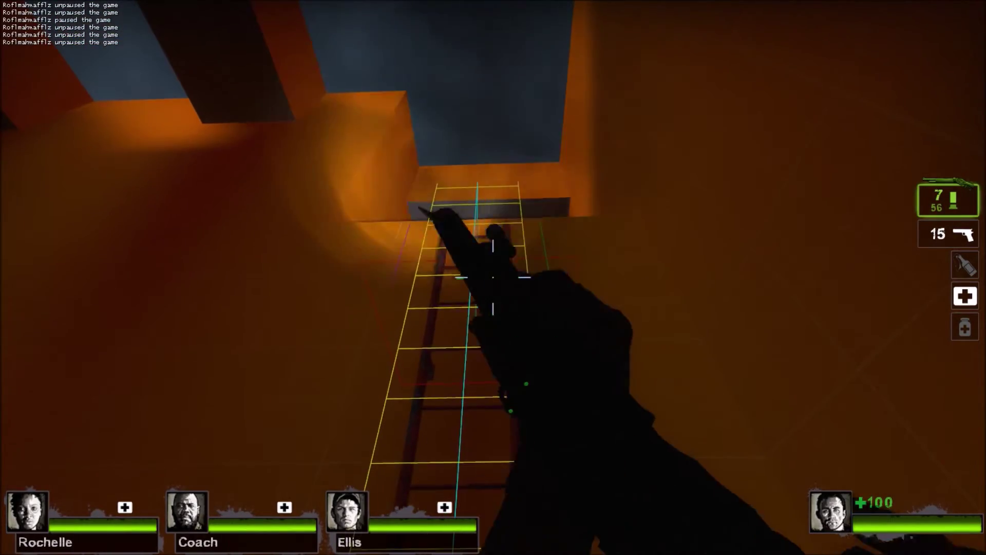
pyautogui.press('a')
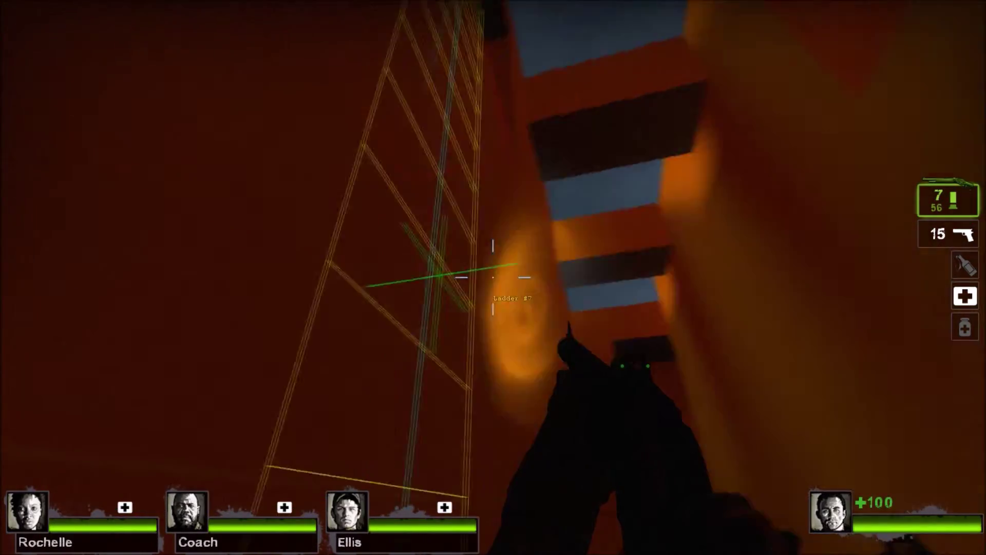
pyautogui.press('`')
pyautogui.press('Up')
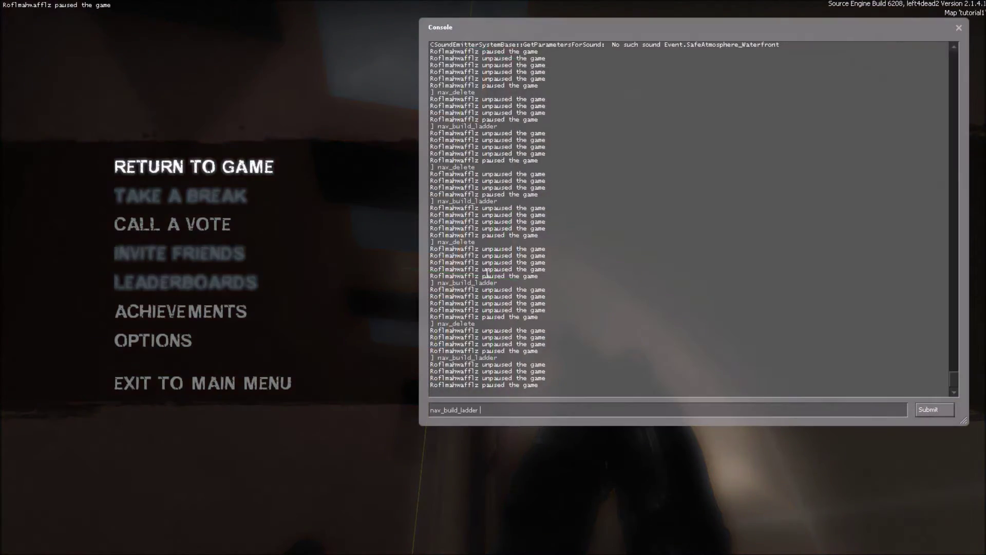
pyautogui.press('`')
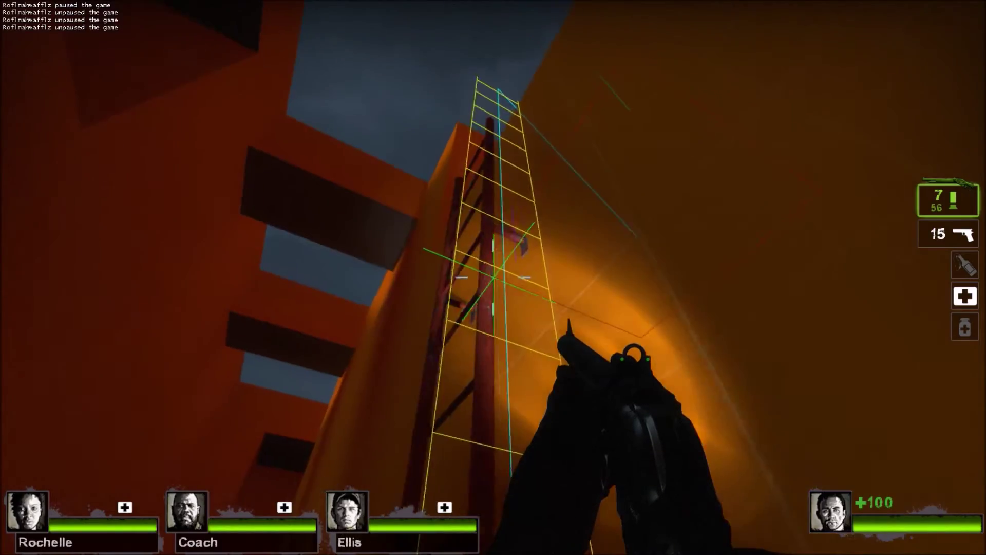
pyautogui.press('`')
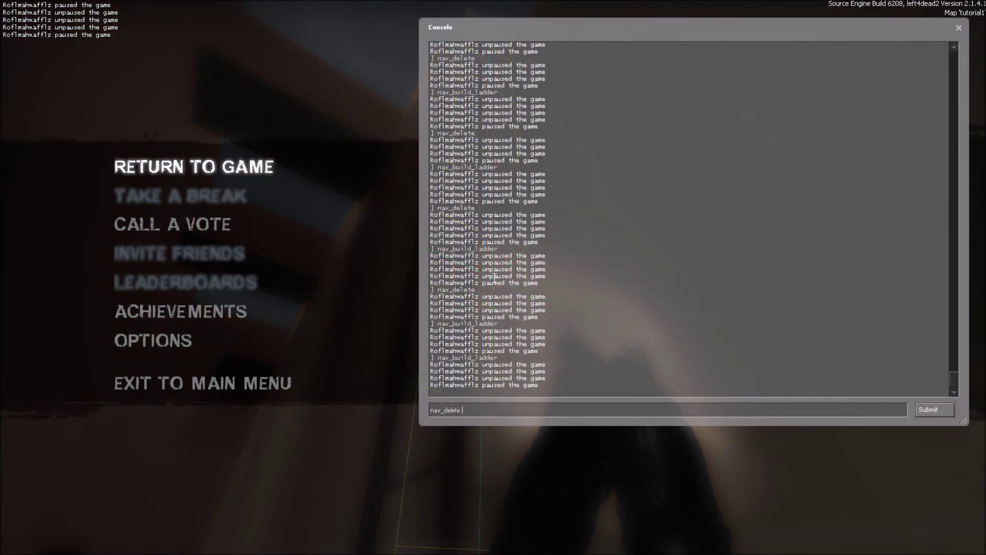
pyautogui.press('`')
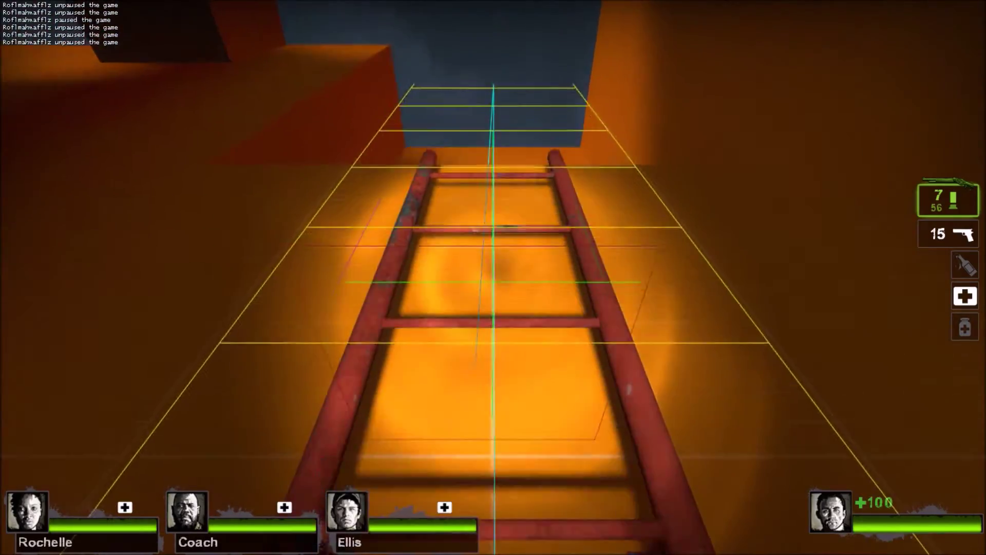
# - Examine the navigation areas along the corridors and around the rebuilt ladders, checking how they connect
pyautogui.press('w')
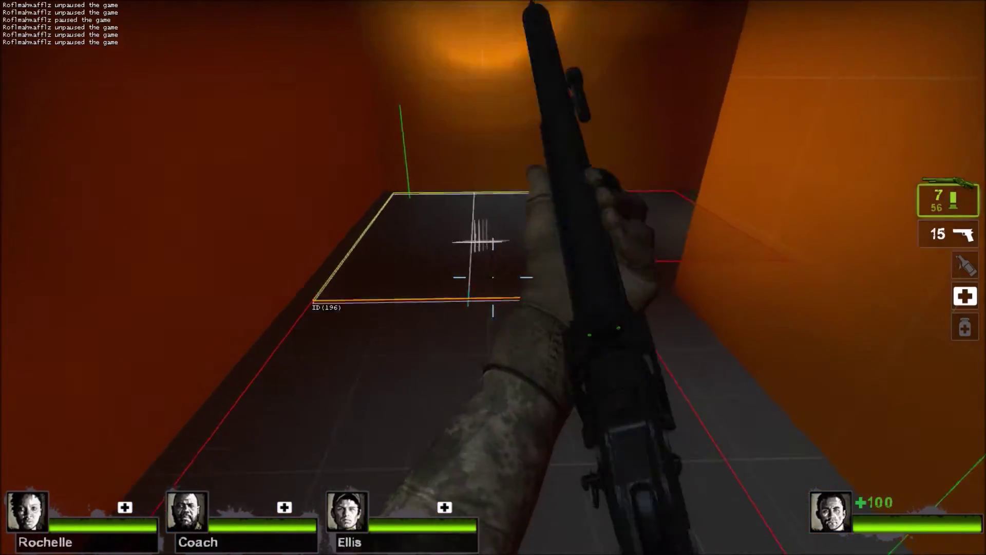
pyautogui.press('s')
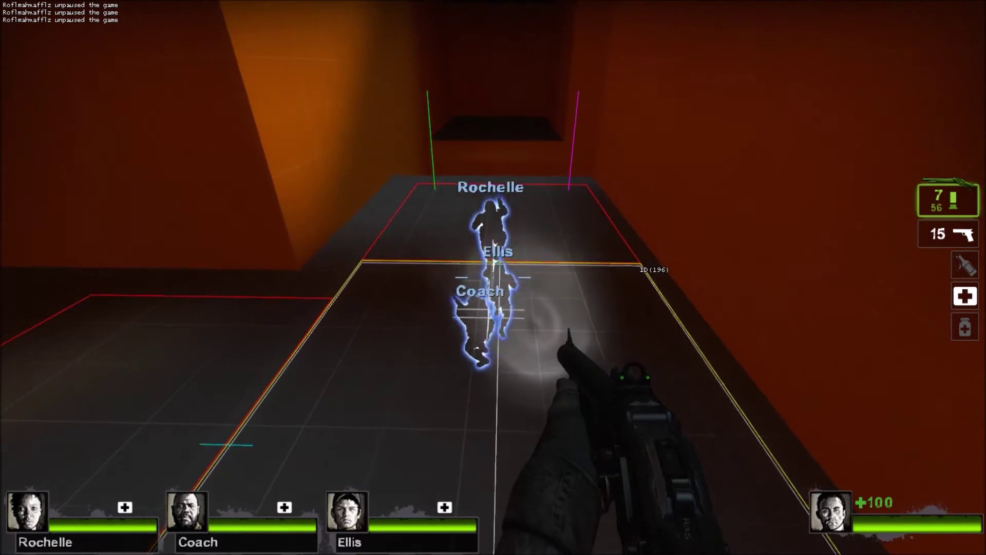
pyautogui.press('s')
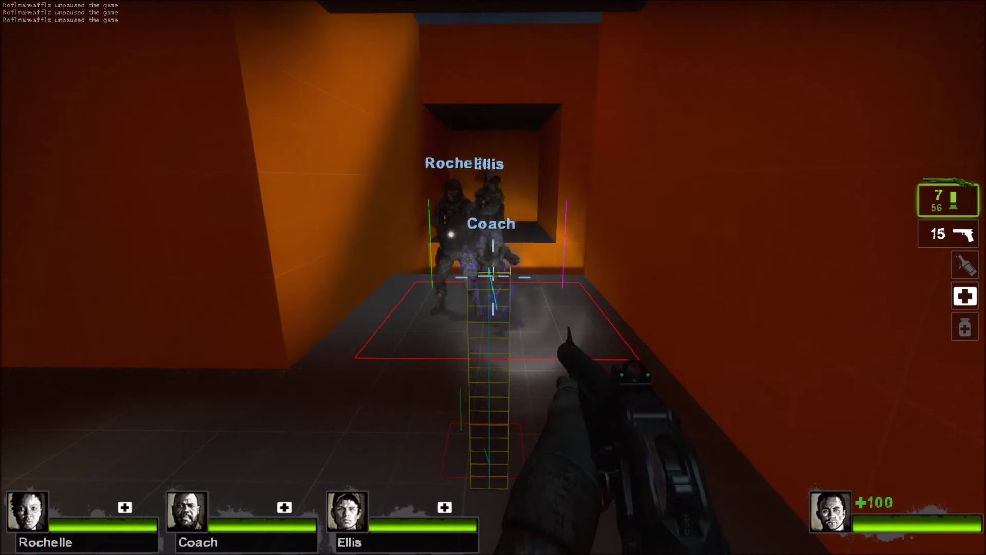
pyautogui.press('w')
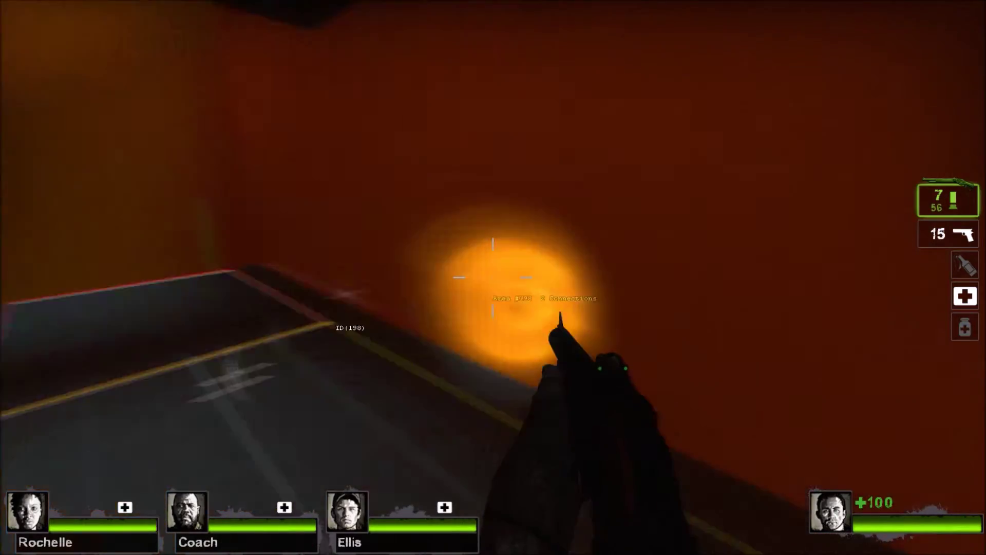
pyautogui.press('w')
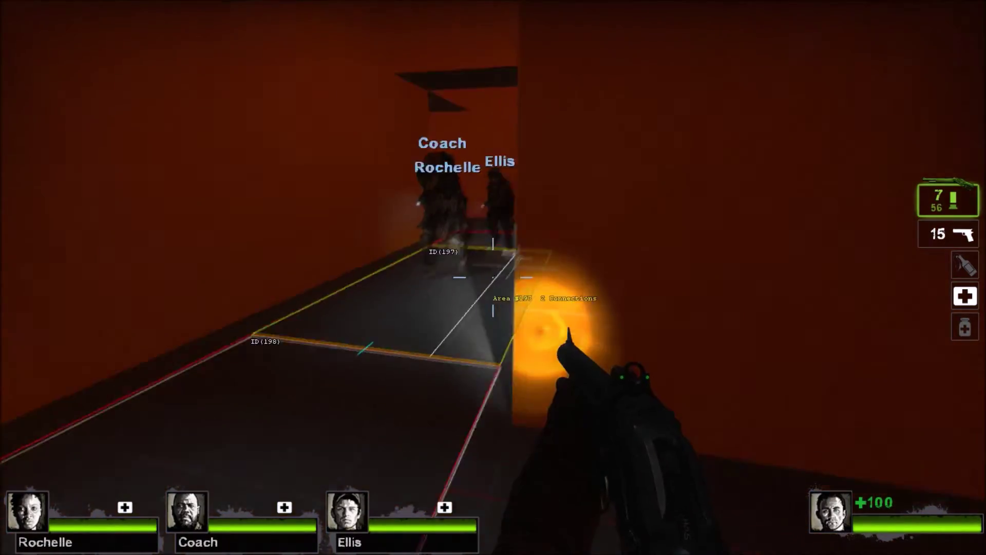
pyautogui.press('e')
pyautogui.press('r')
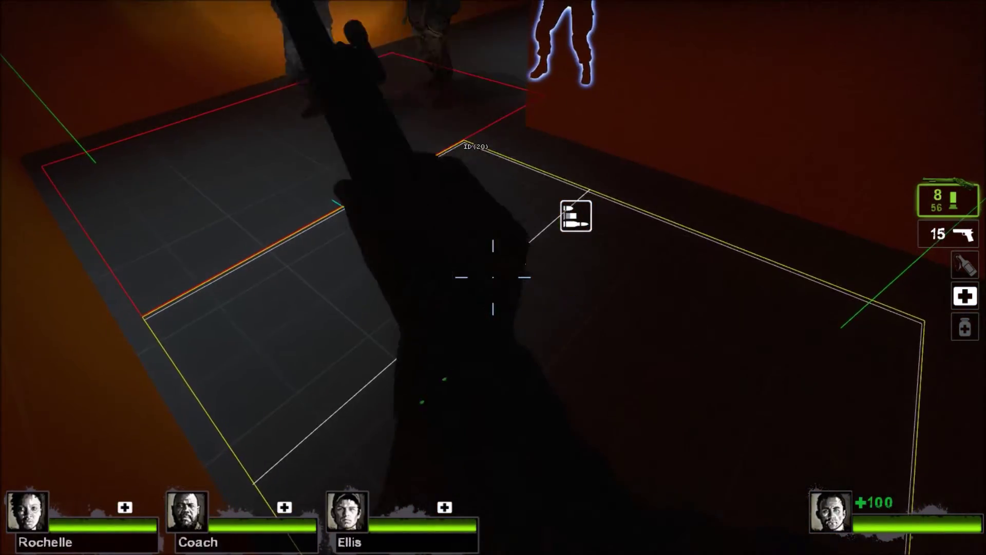
pyautogui.press('w')
pyautogui.press('w')
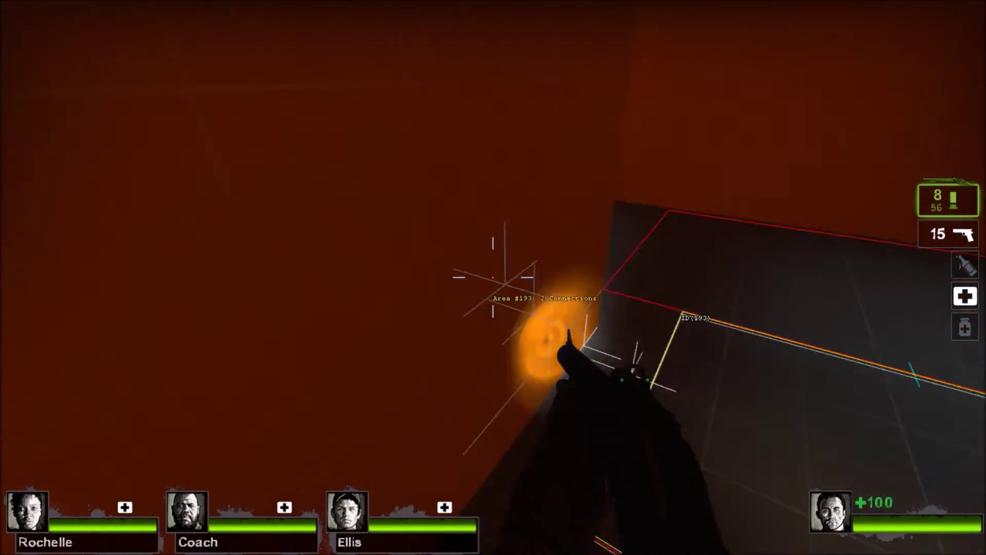
# - Save the edited navigation mesh of the map with the nav_save console command
pyautogui.press('`')
pyautogui.write('nav_save')
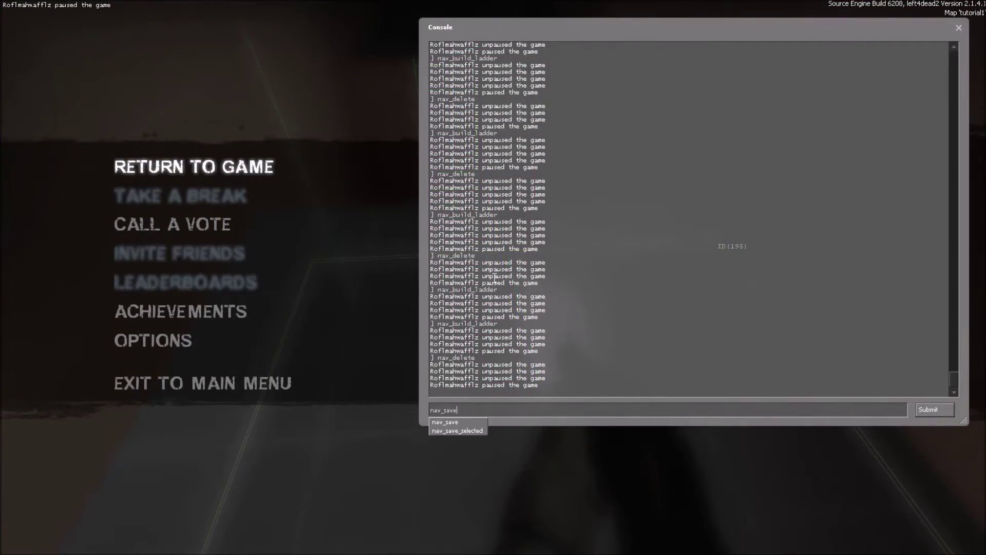
pyautogui.press('Return')
pyautogui.press('`')
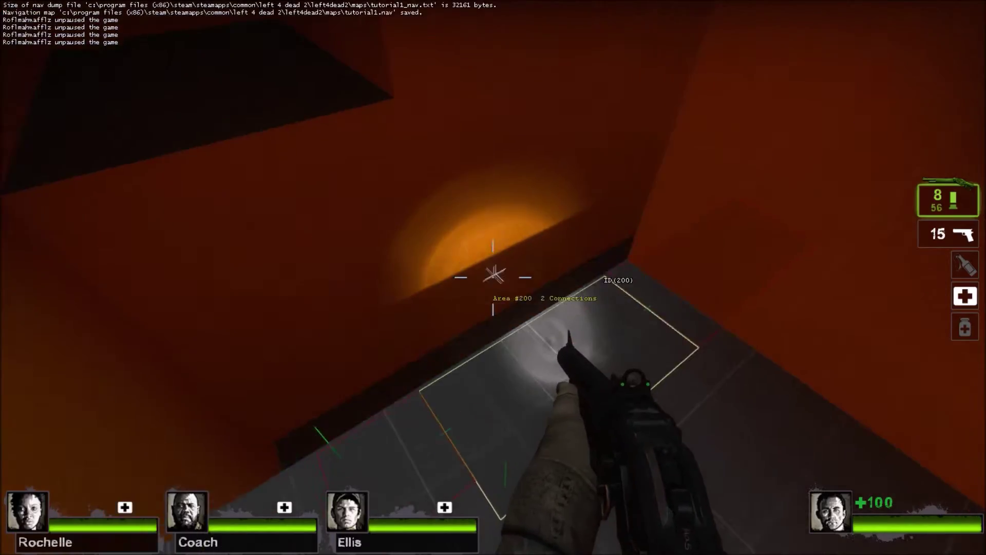
# - Mark navigation area #20 as FINALE, RESCUE_VEHICLE and BATTLEFIELD with the mark console command
pyautogui.press('w')
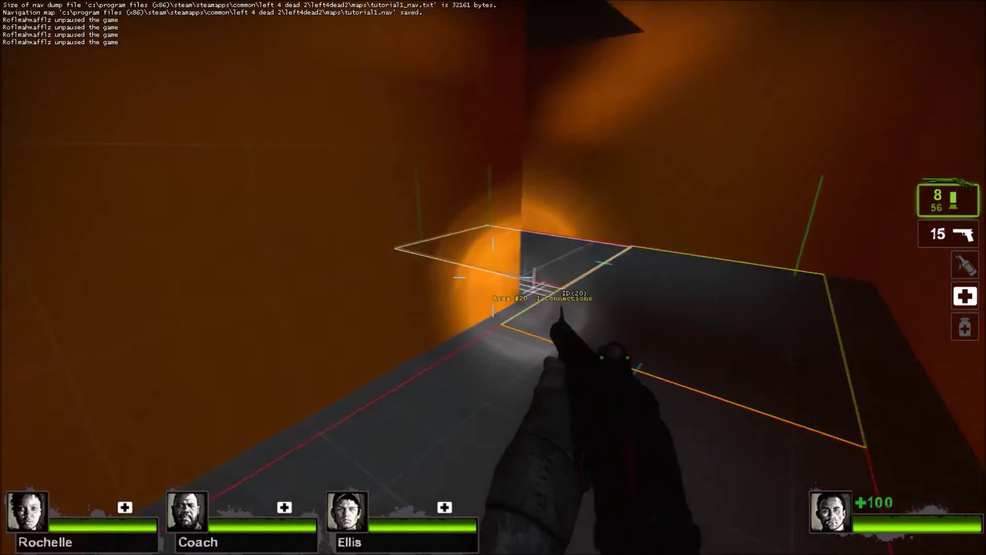
pyautogui.press('`')
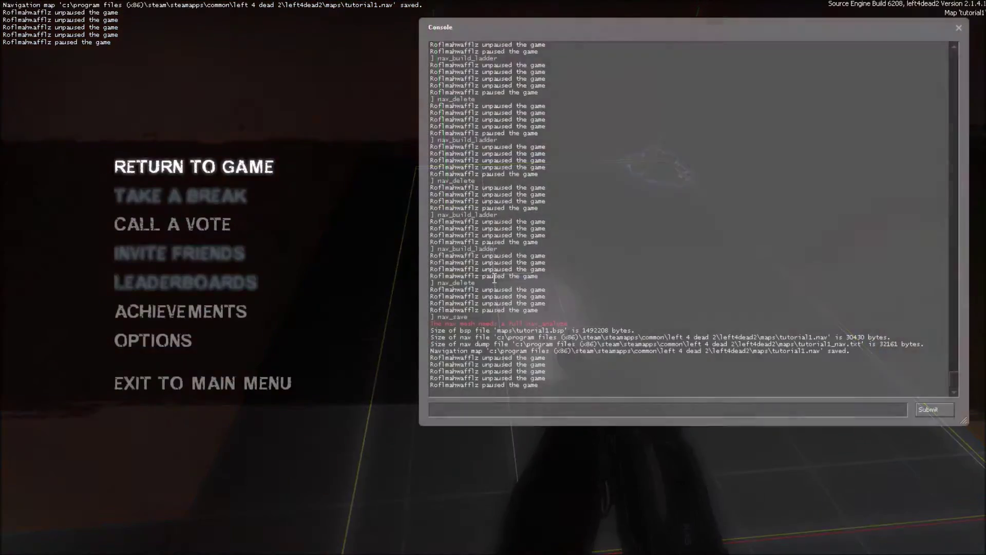
pyautogui.press('`')
pyautogui.press('`')
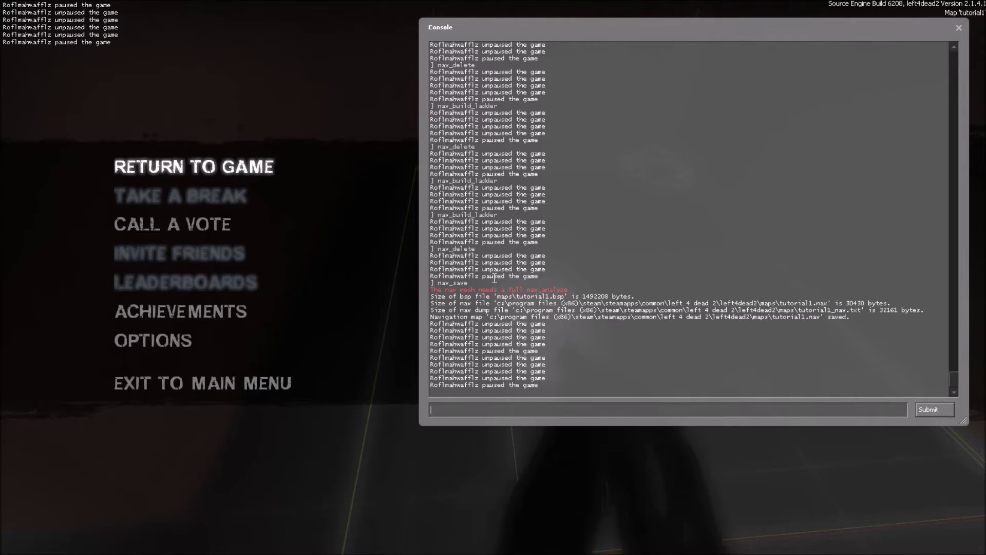
pyautogui.press('`')
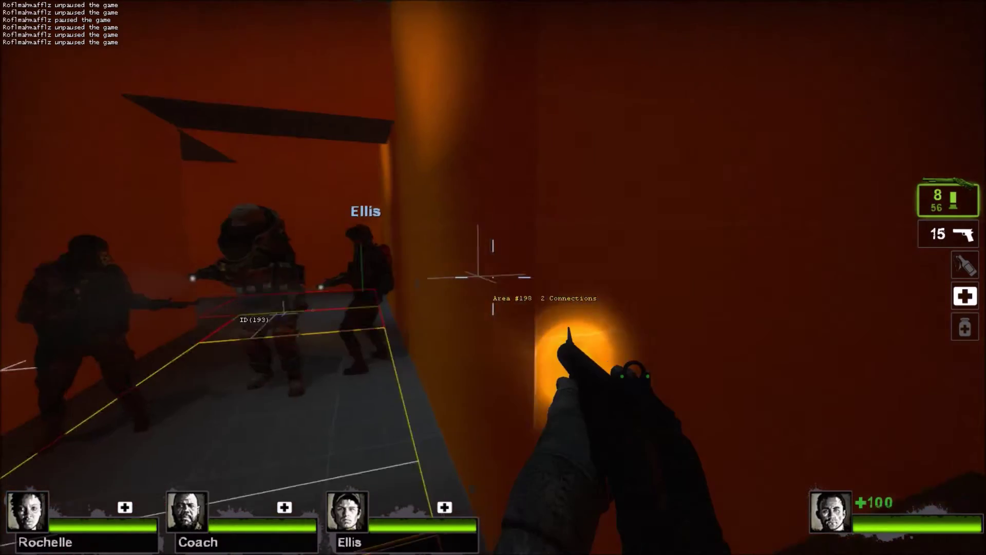
pyautogui.press('`')
pyautogui.write('mark RESCUE_VEHICLE')
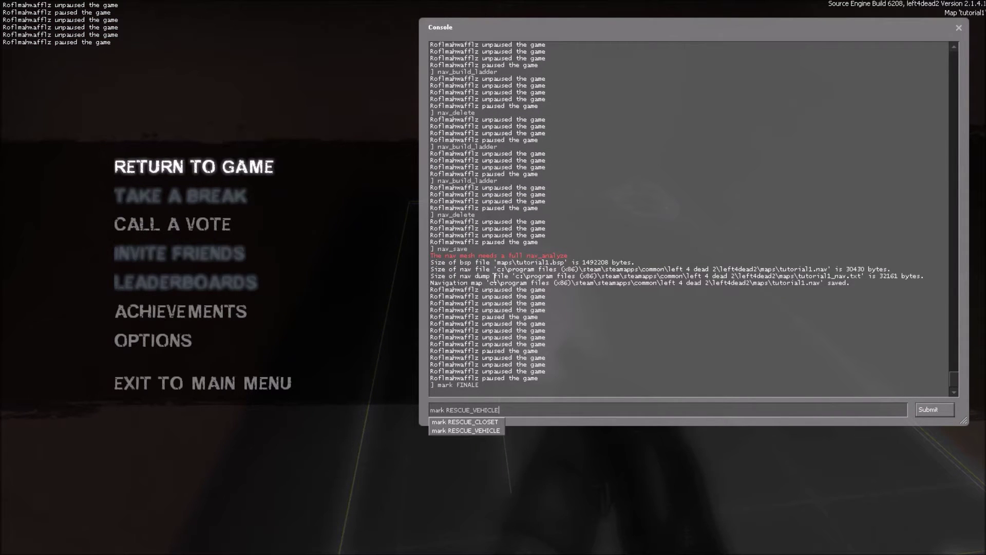
pyautogui.press('Return')
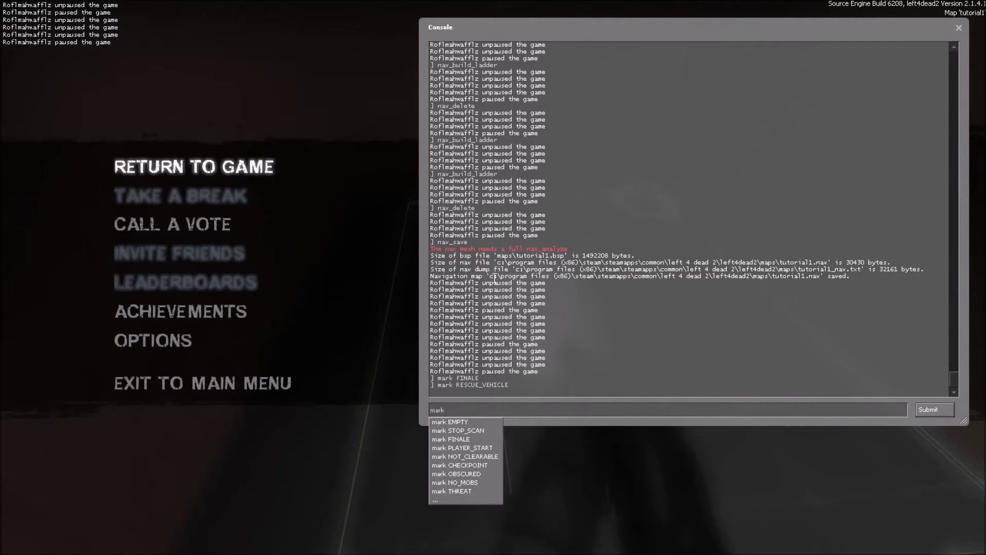
pyautogui.press('Return')
pyautogui.press('Escape')
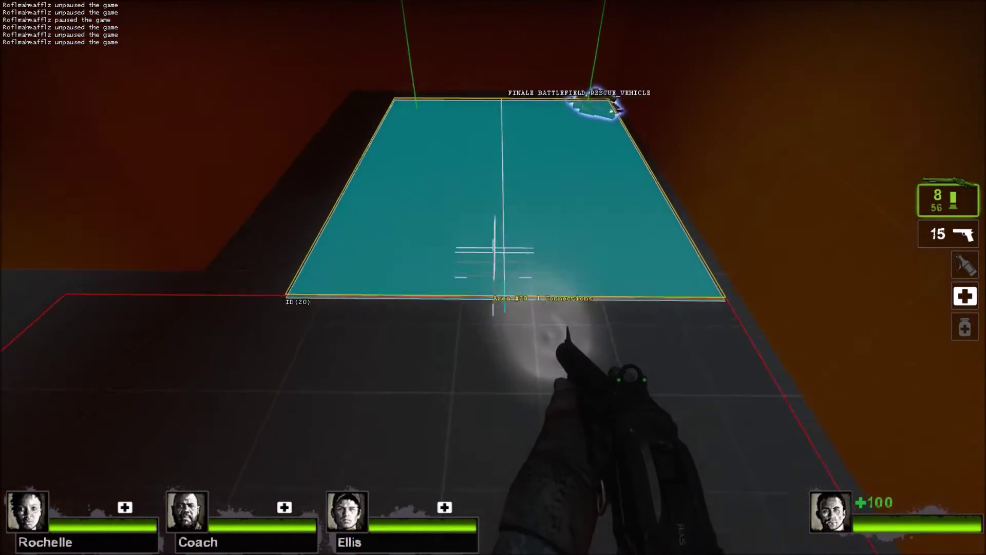
# - Examine the highlighted finale area #20 and its attribute labels from several sides
pyautogui.press('s')
pyautogui.press('a')
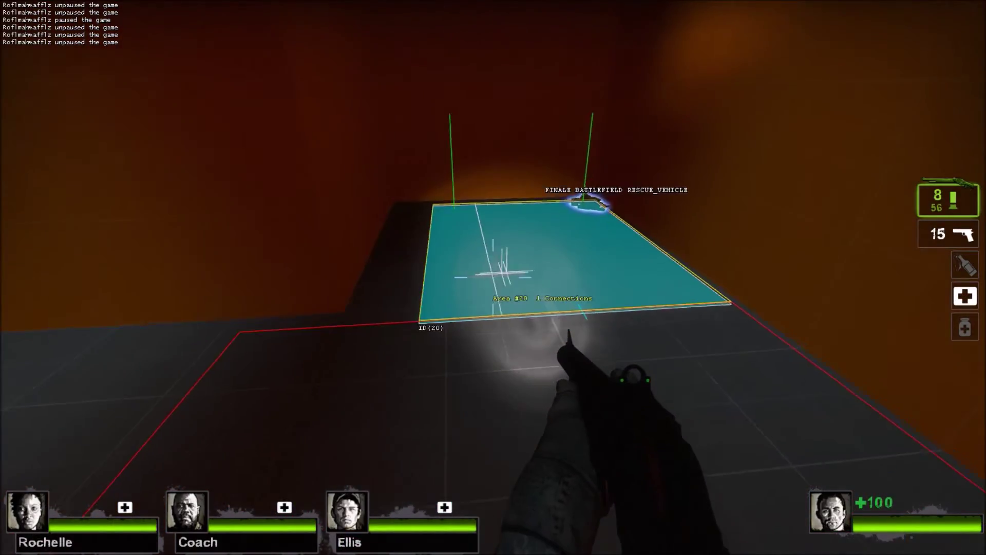
pyautogui.press('w')
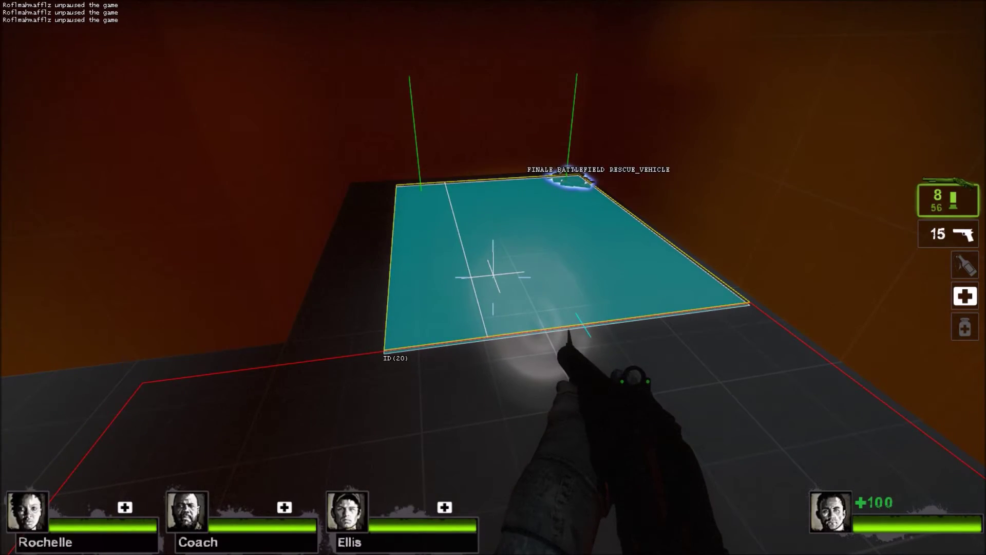
pyautogui.press('s')
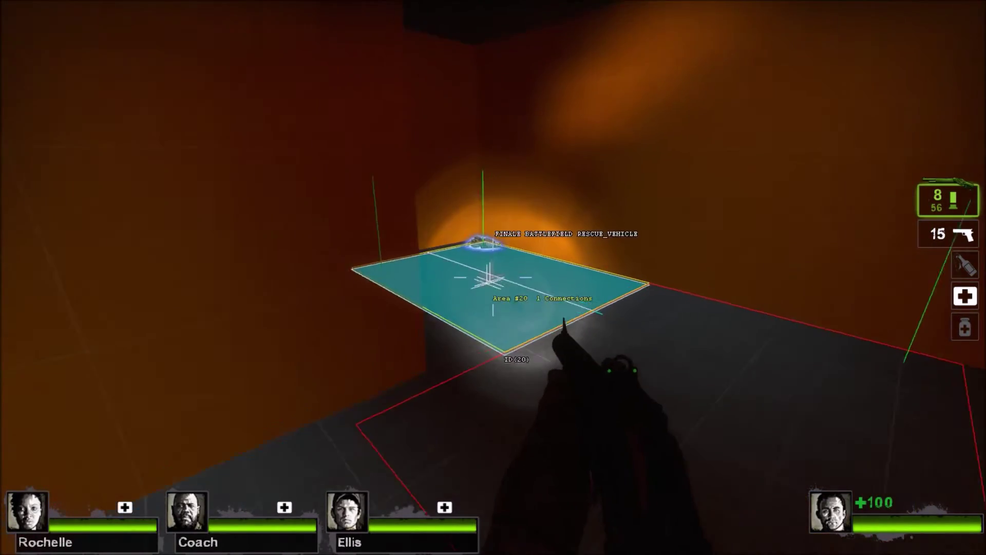
pyautogui.press('w')
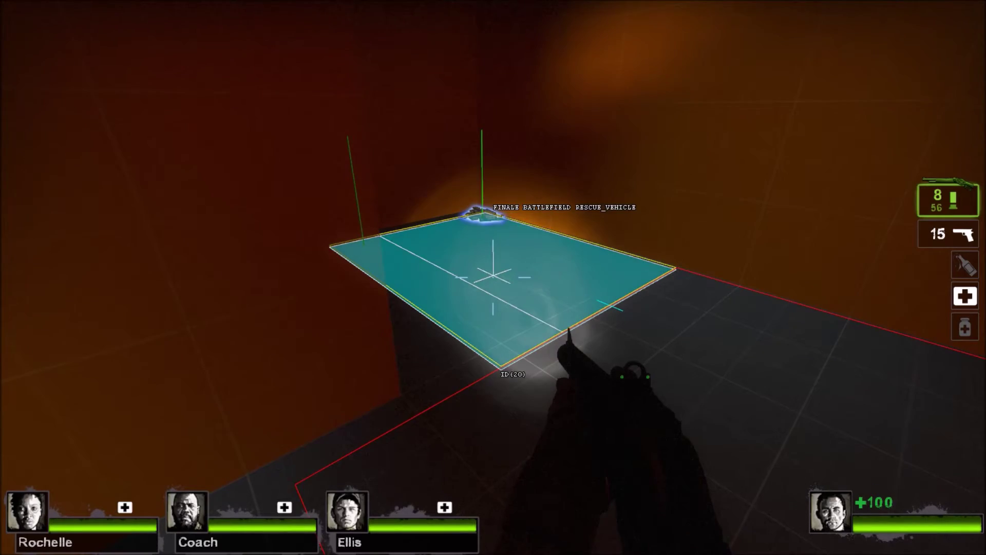
pyautogui.click(493, 278)
pyautogui.click(493, 278)
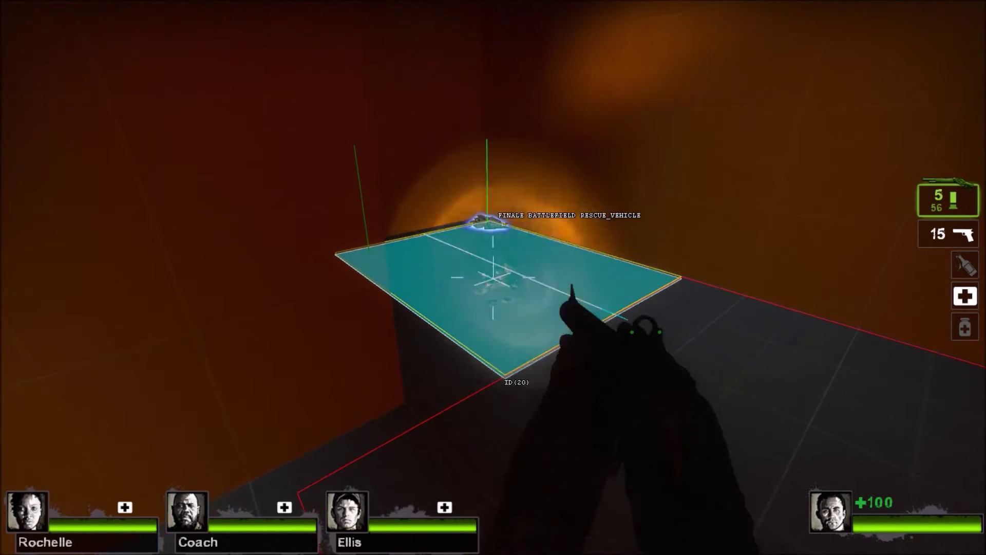
# - Go back to the starting room and mark navigation area #13 as PLAYER_START
pyautogui.press('w')
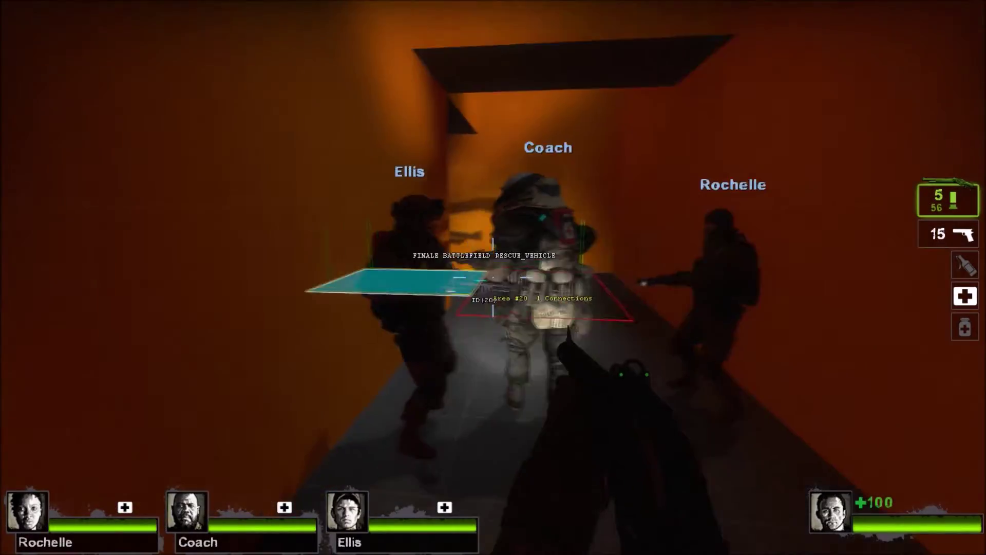
pyautogui.press('w')
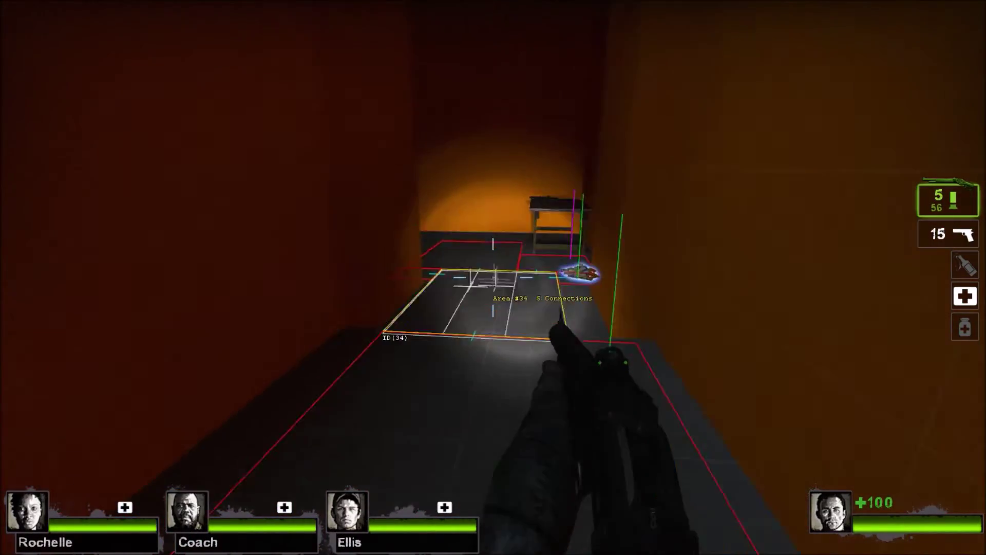
pyautogui.press('`')
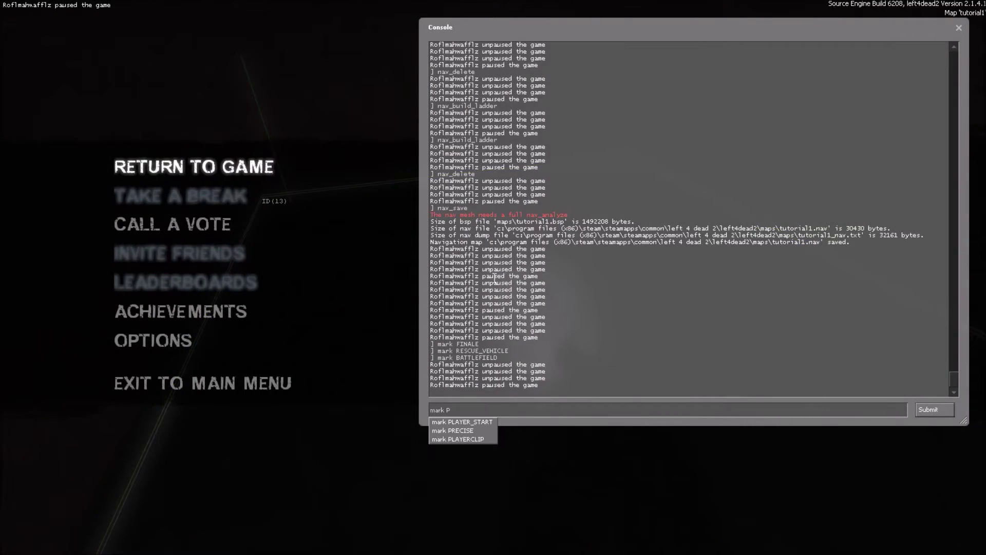
pyautogui.press('Return')
pyautogui.press('`')
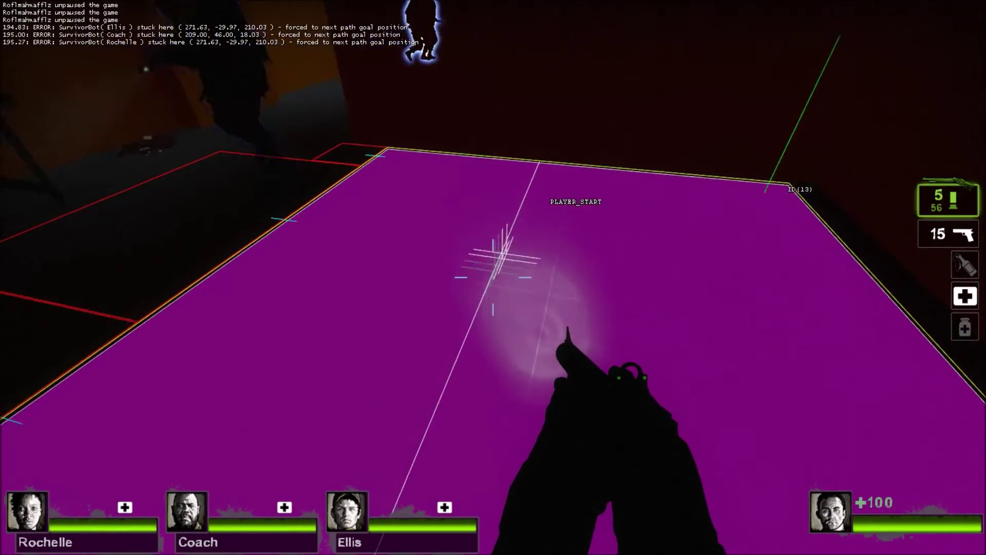
# - Mark areas #65 and #35 of the starting room as PLAYER_START with the mark command
pyautogui.press('`')
pyautogui.press('`')
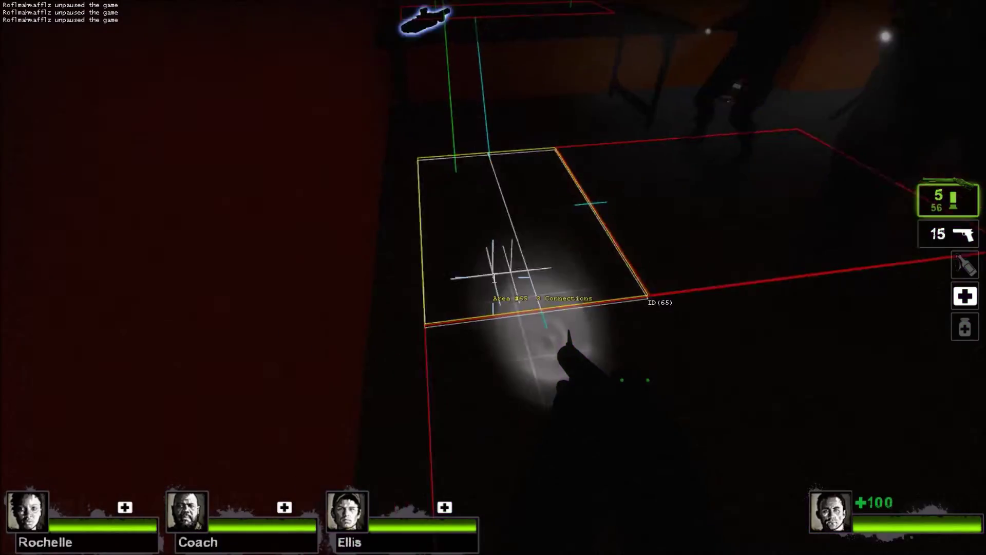
pyautogui.press('`')
pyautogui.press('Up')
pyautogui.press('Return')
pyautogui.press('`')
pyautogui.press('`')
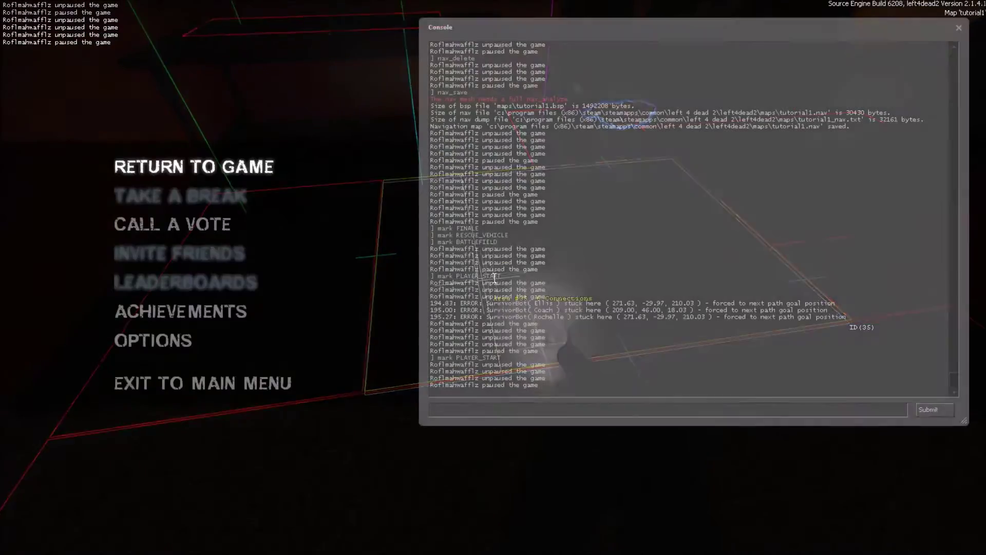
pyautogui.press('`')
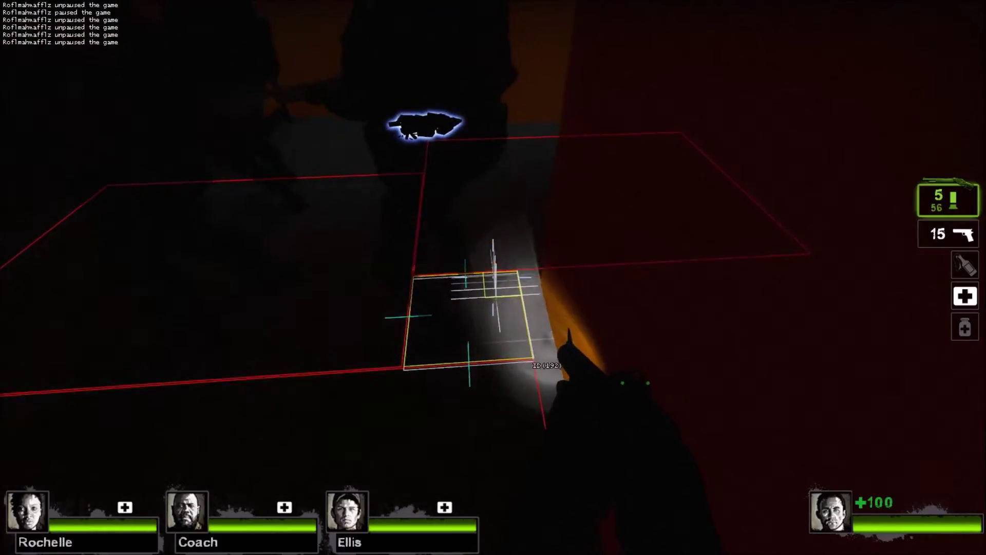
# - Mark the remaining small areas of the starting room, including #192, #66 and #80, as PLAYER_START
pyautogui.press('`')
pyautogui.press('`')
pyautogui.press('`')
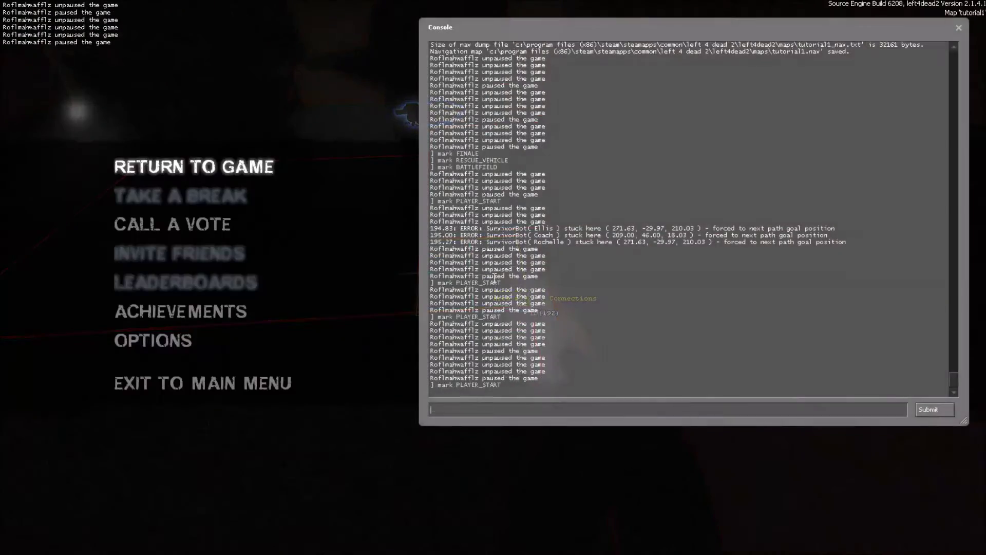
pyautogui.press('`')
pyautogui.press('`')
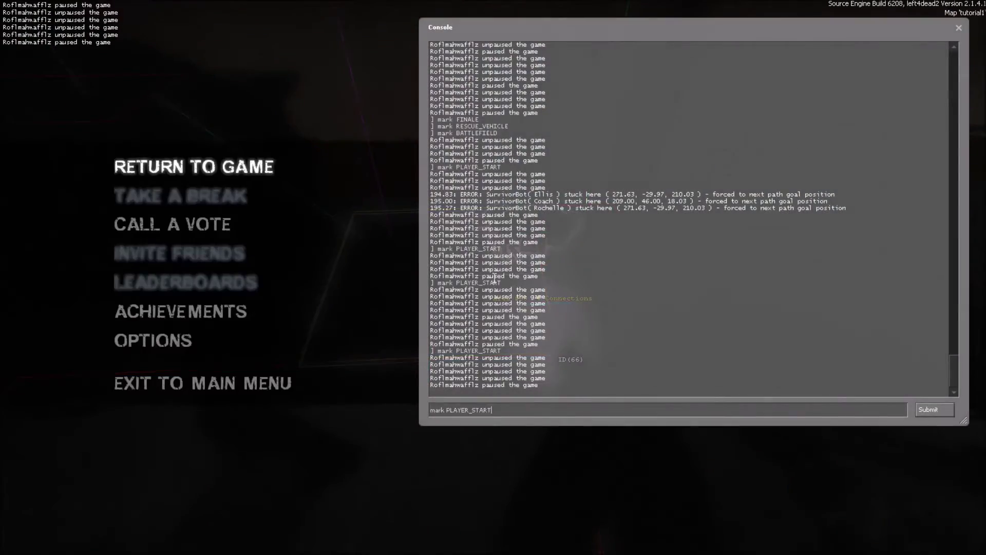
pyautogui.press('`')
pyautogui.press('`')
pyautogui.press('`')
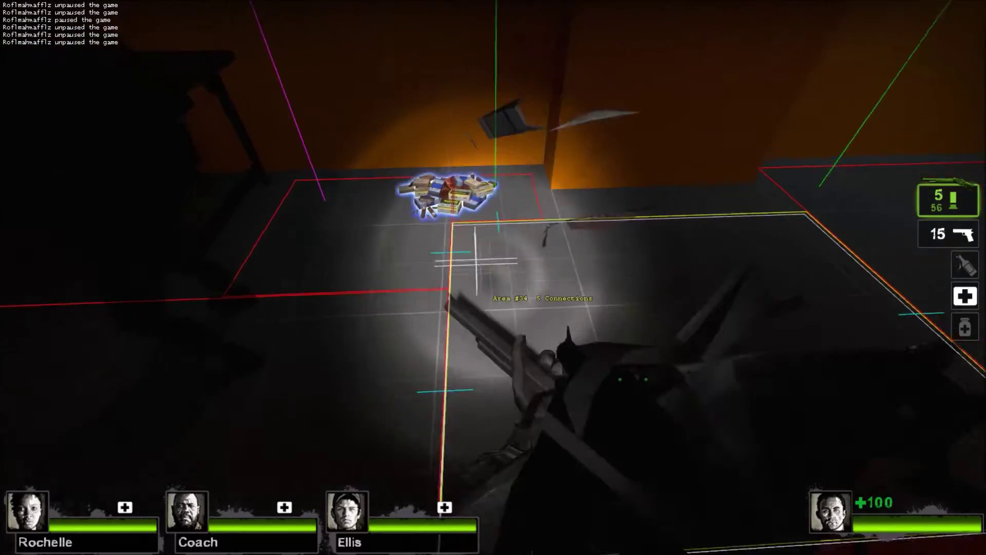
pyautogui.press('`')
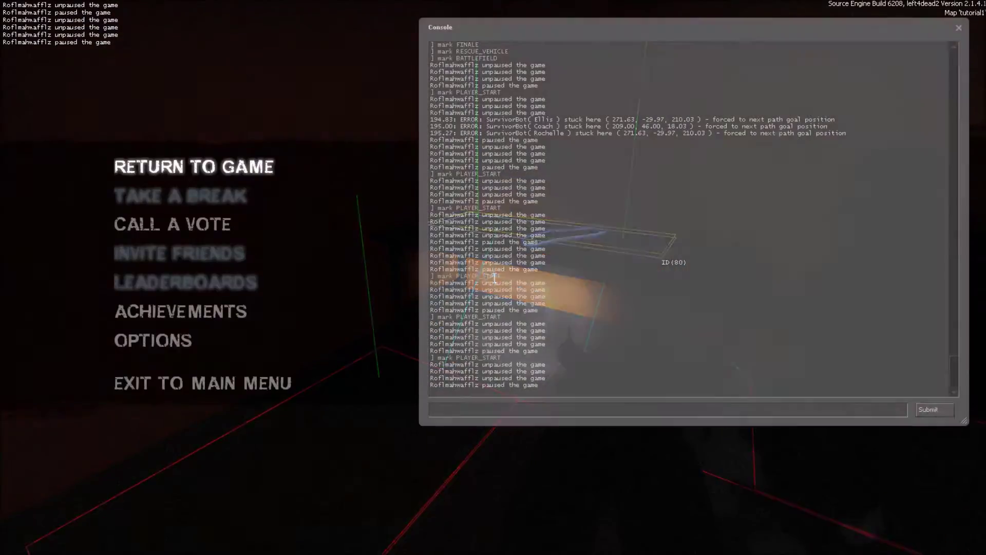
pyautogui.press('`')
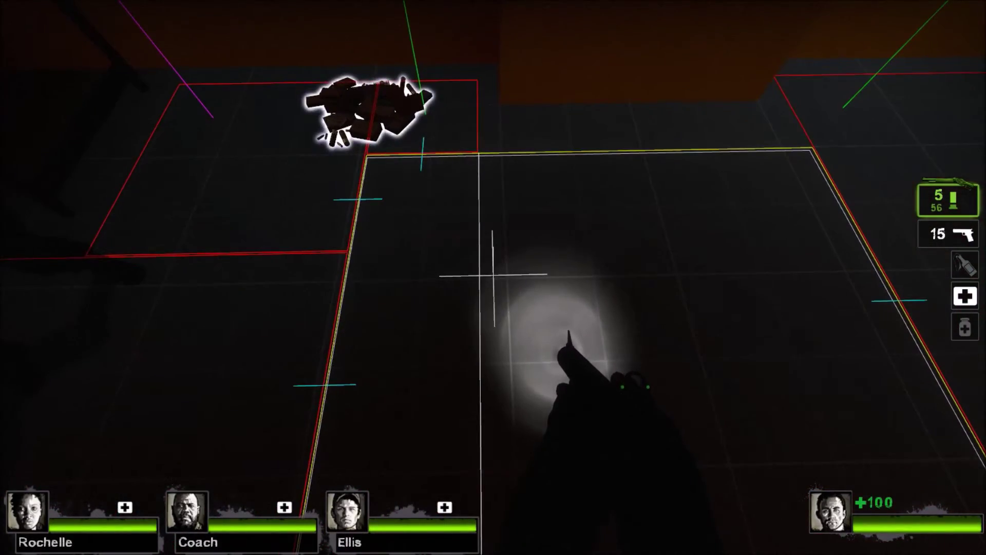
# - Split area #34 beside the ammo pile with nav_split and mark its narrow part #330 as PLAYER_START
pyautogui.press('`')
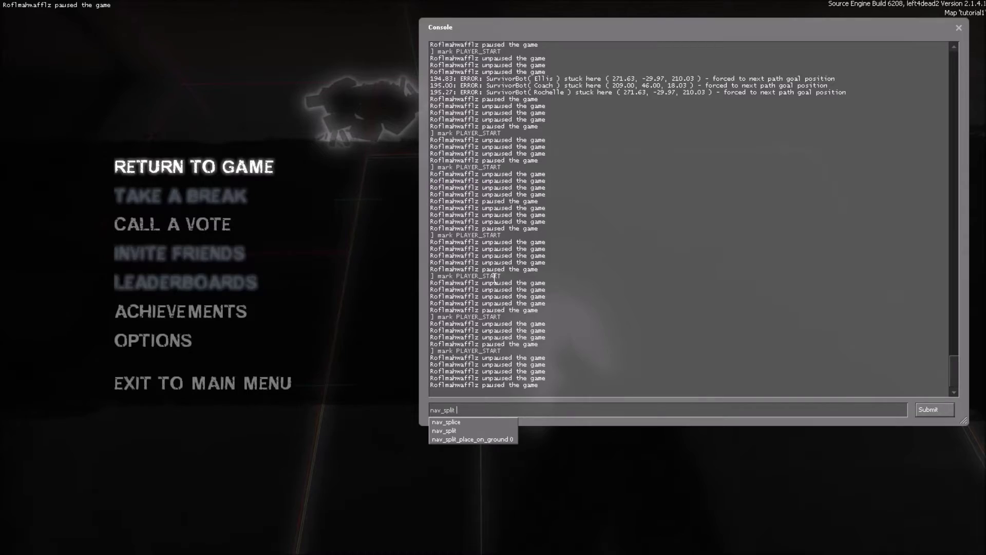
pyautogui.press('Return')
pyautogui.press('`')
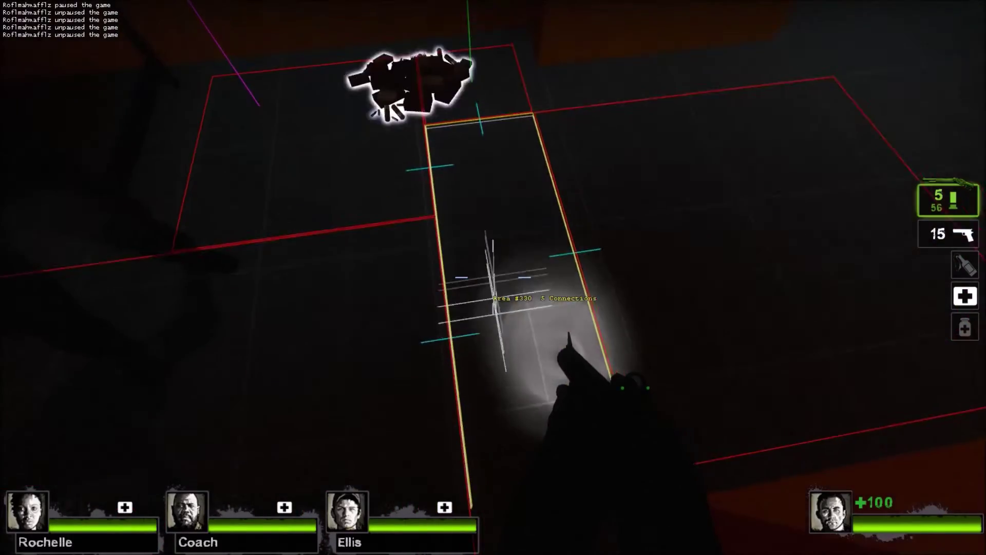
pyautogui.press('Escape')
pyautogui.press('Return')
pyautogui.press('Escape')
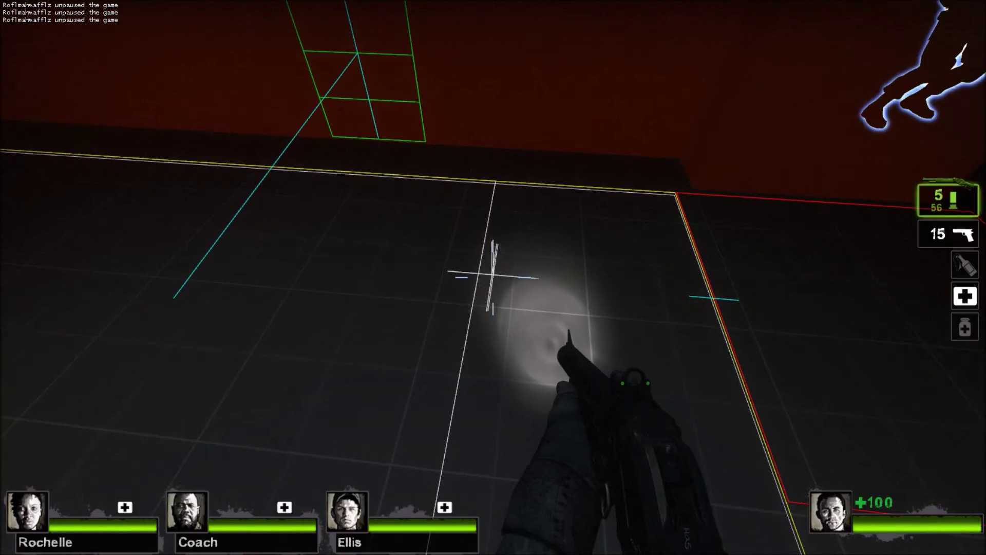
# - Split the large floor area at the foot of the ladder into smaller areas with repeated nav_split commands
pyautogui.press('Escape')
pyautogui.write('nav_split')
pyautogui.press('Return')
pyautogui.press('Escape')
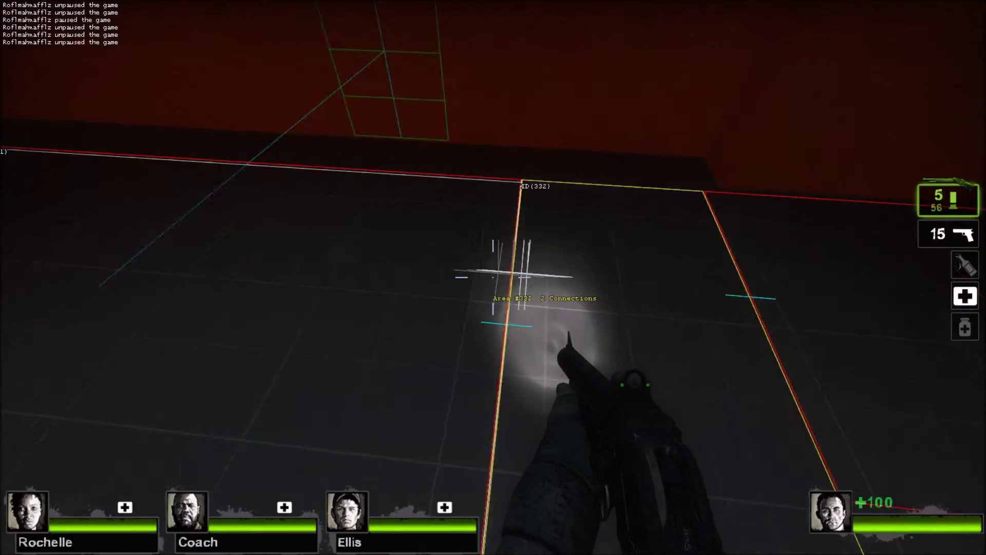
pyautogui.press('Escape')
pyautogui.press('Escape')
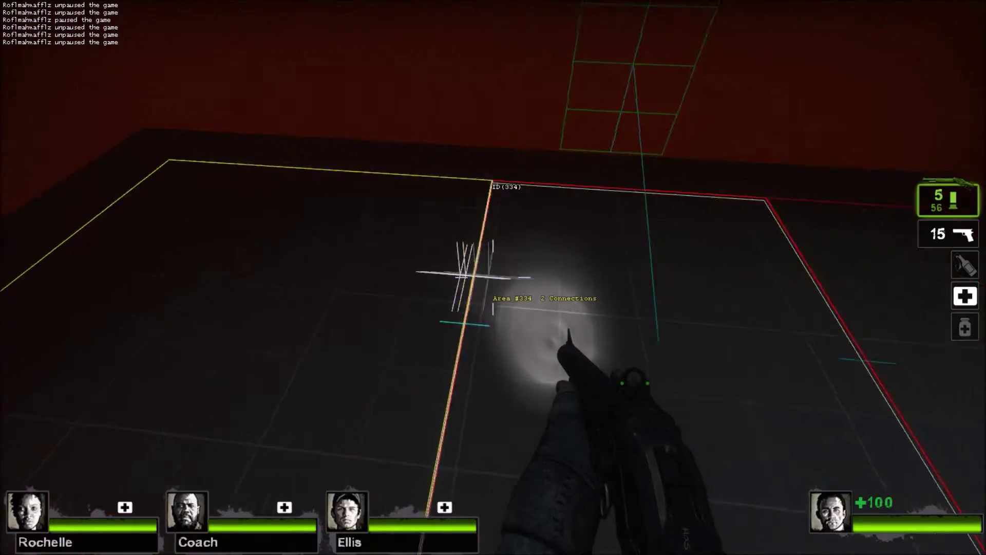
pyautogui.press('`')
pyautogui.press('Up')
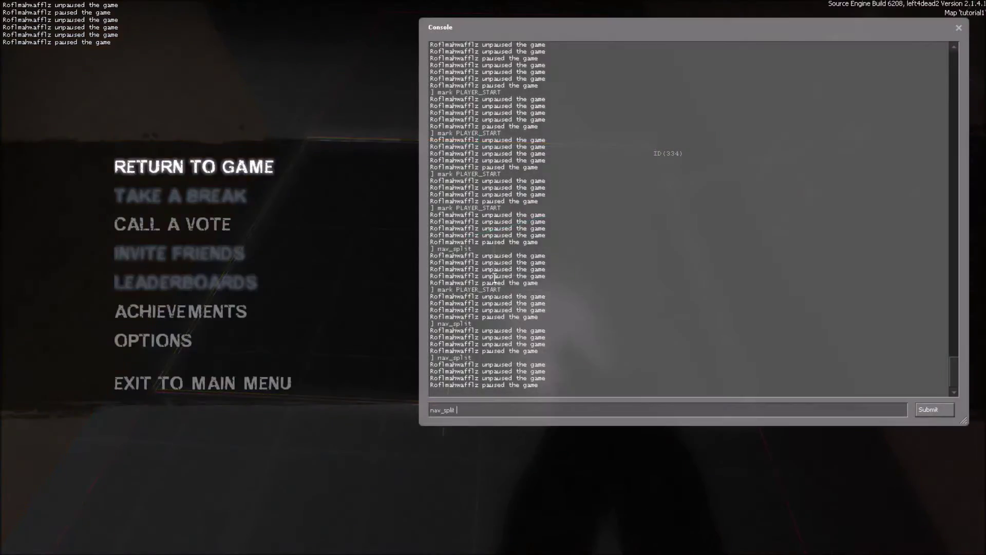
pyautogui.press('Return')
pyautogui.press('`')
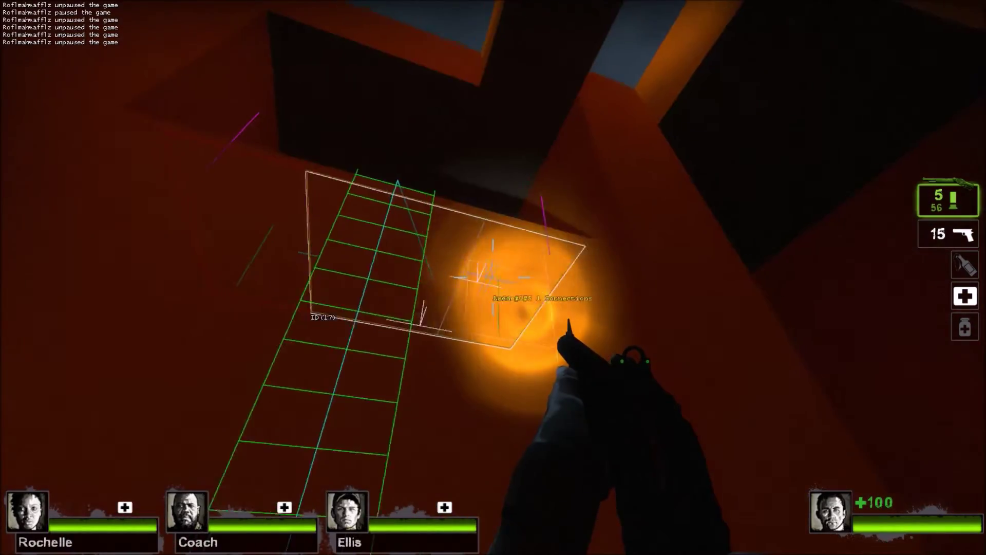
# - Split the navigation areas around the top of the ladder, starting with area #17, using nav_split
pyautogui.press('Escape')
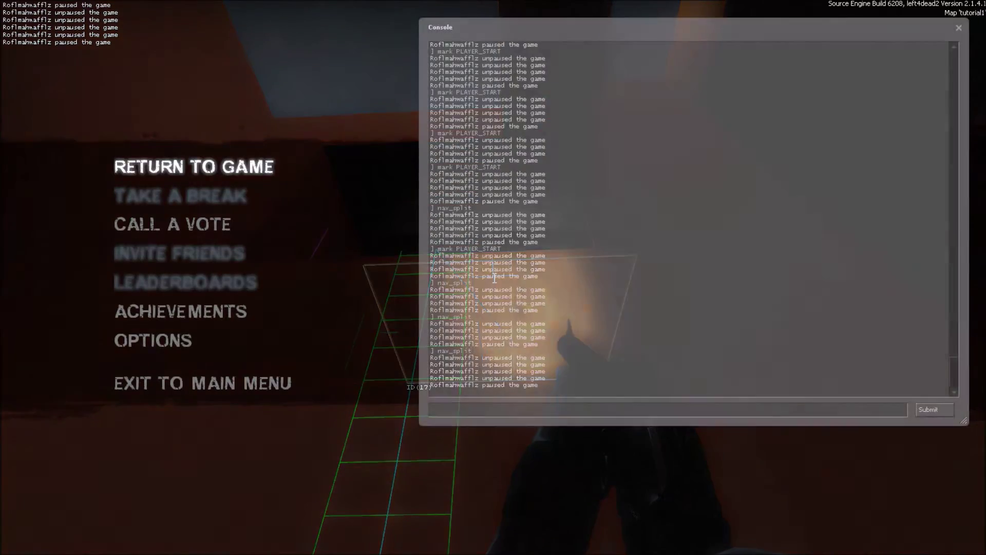
pyautogui.press('Up')
pyautogui.press('Return')
pyautogui.press('Escape')
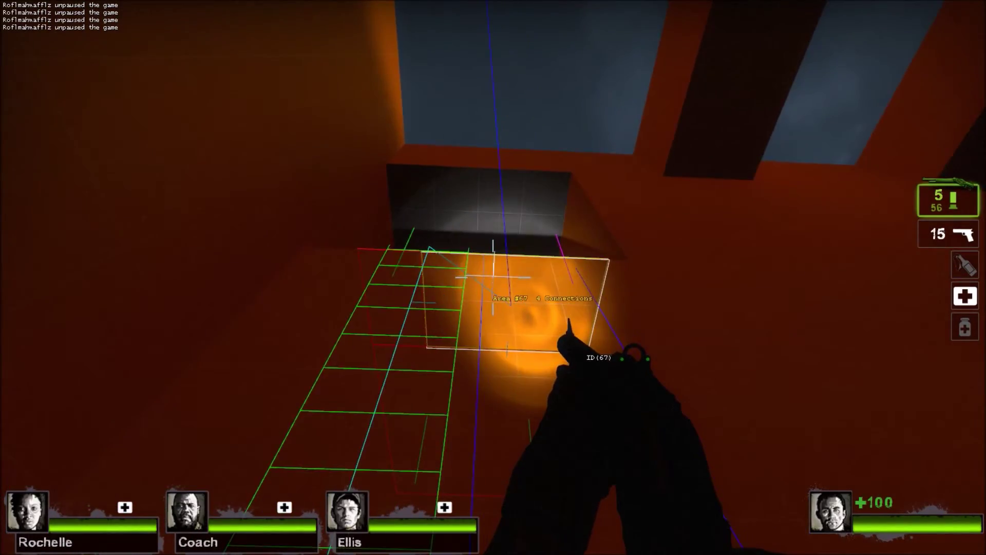
pyautogui.press('`')
pyautogui.press('`')
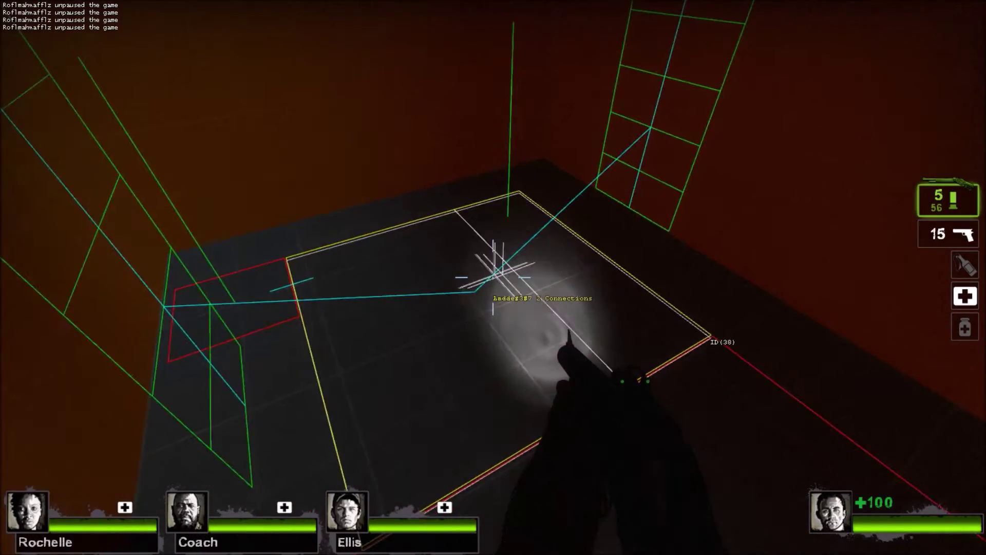
# - Save the current navigation mesh of tutorial1 from the developer console
pyautogui.press('`')
pyautogui.write('nav_')
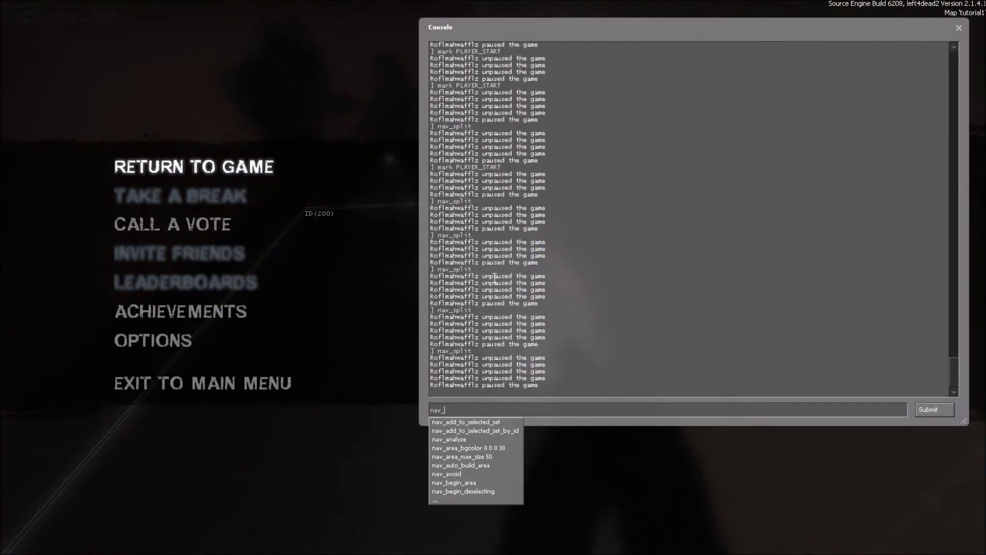
pyautogui.press('`')
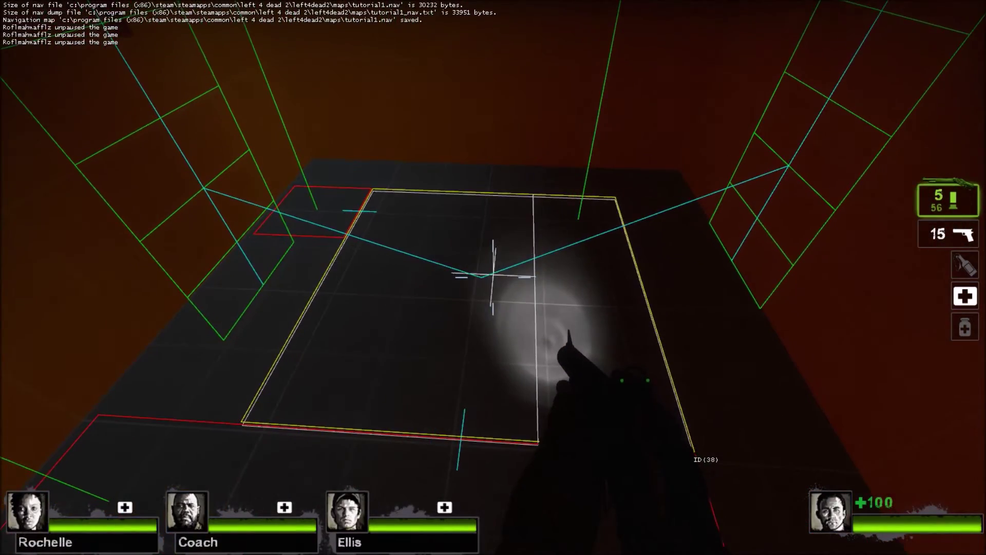
# - Split area #38 between the ladders in two with nav_split
pyautogui.press('`')
pyautogui.press('Up')
pyautogui.press('Up')
pyautogui.press('Return')
pyautogui.press('`')
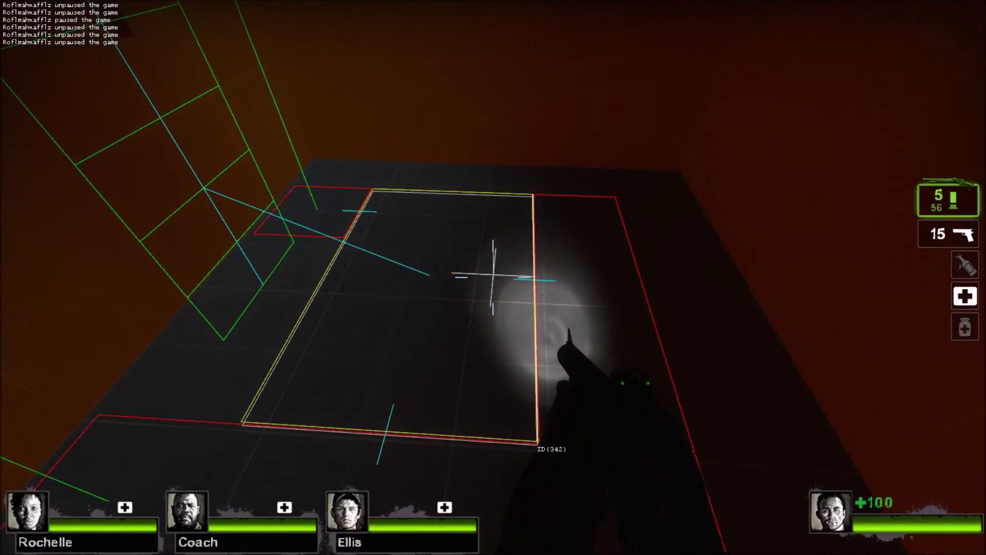
# - Walk back toward the starting room, save the navigation mesh again and reload the map
pyautogui.press('w')
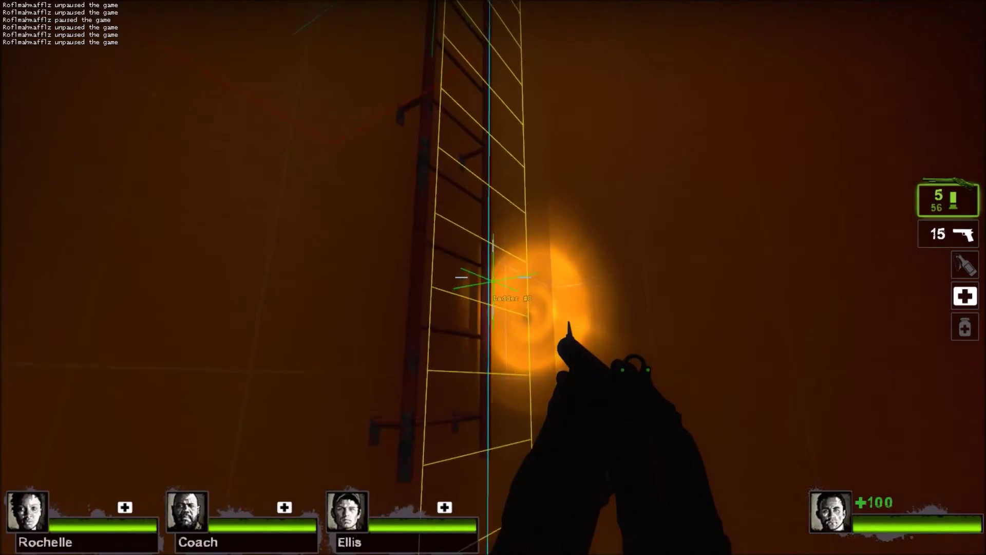
pyautogui.press('w')
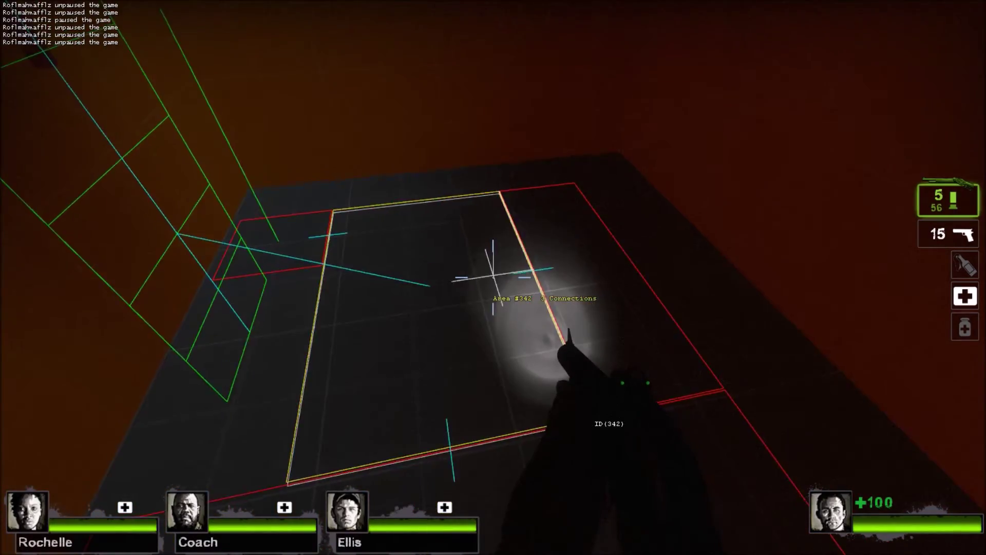
pyautogui.press('w')
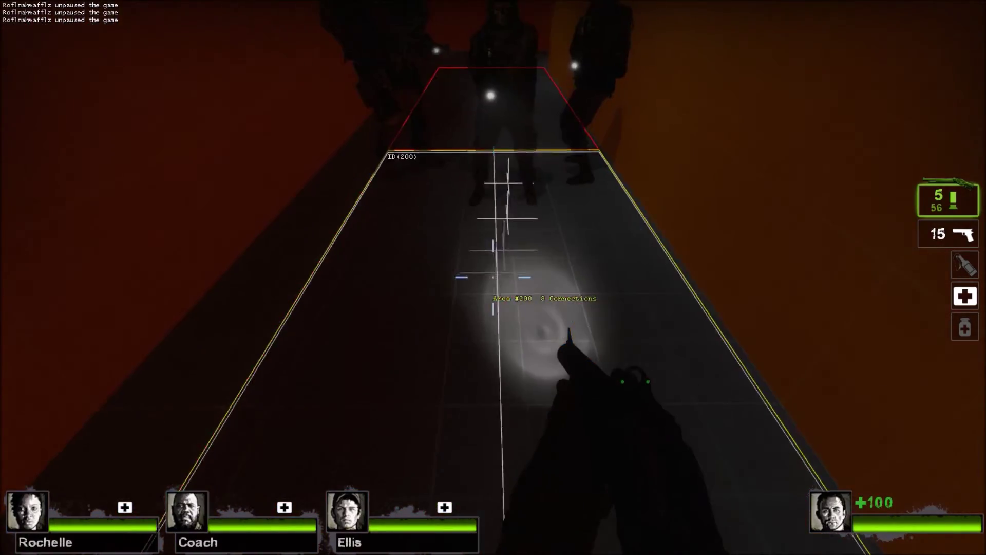
pyautogui.press('w')
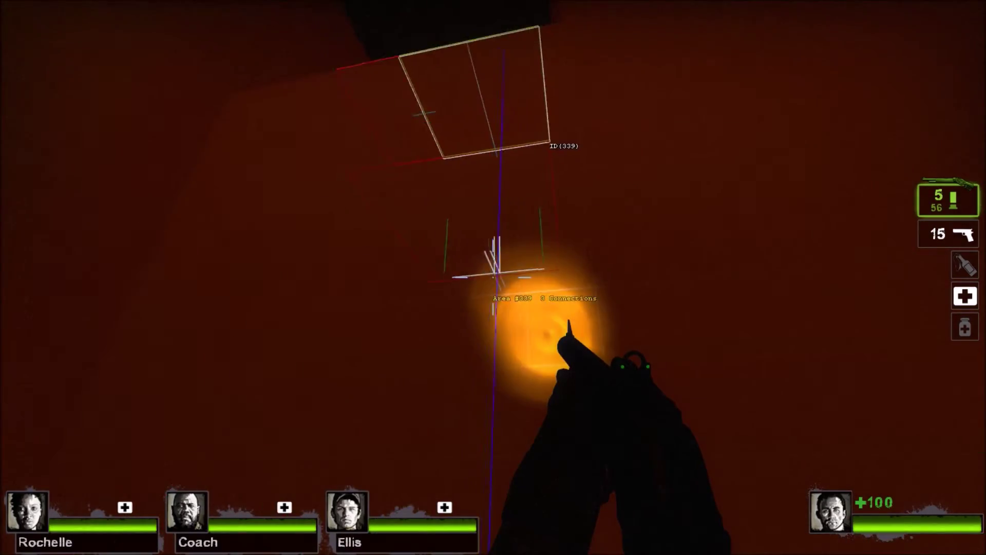
pyautogui.press('w')
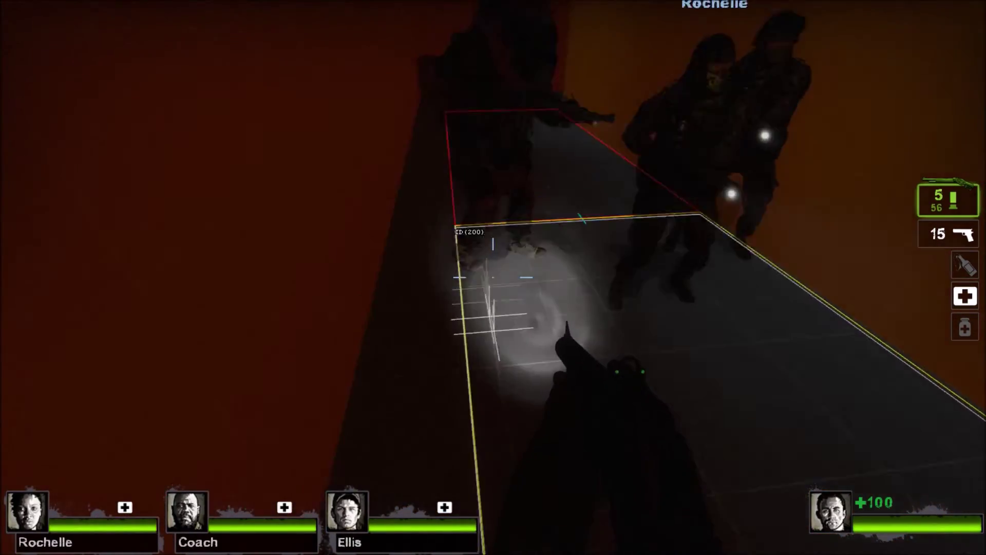
pyautogui.press('w')
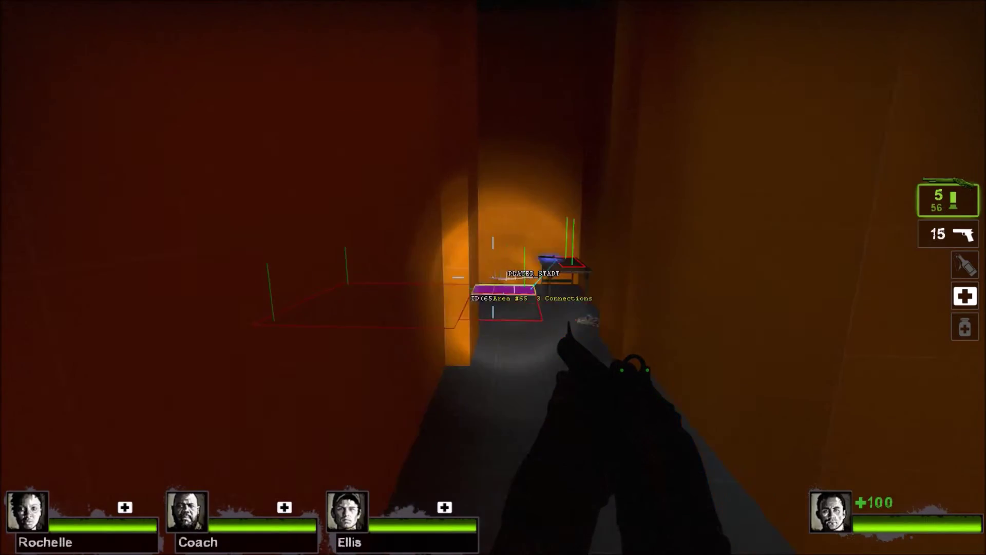
pyautogui.press('`')
pyautogui.press('Return')
pyautogui.press('`')
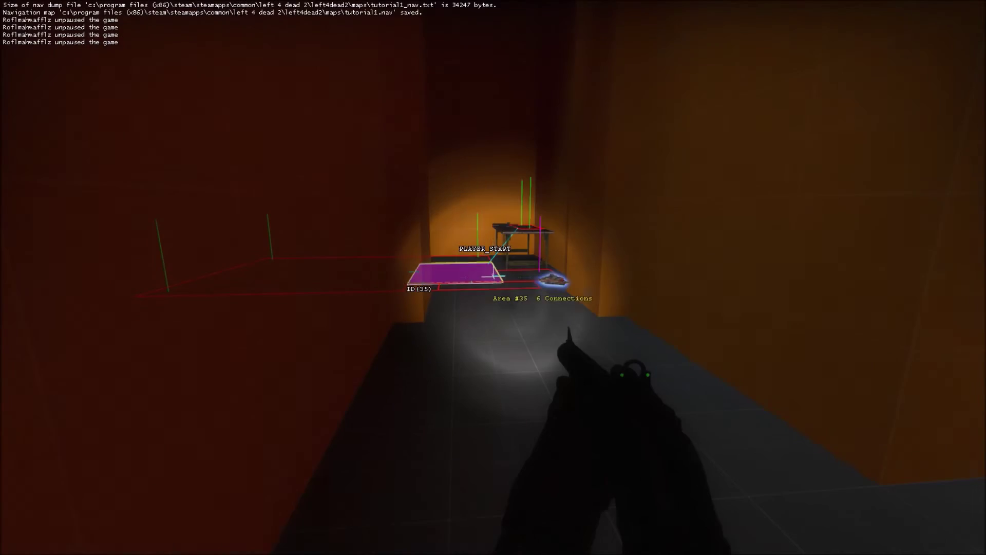
pyautogui.press('`')
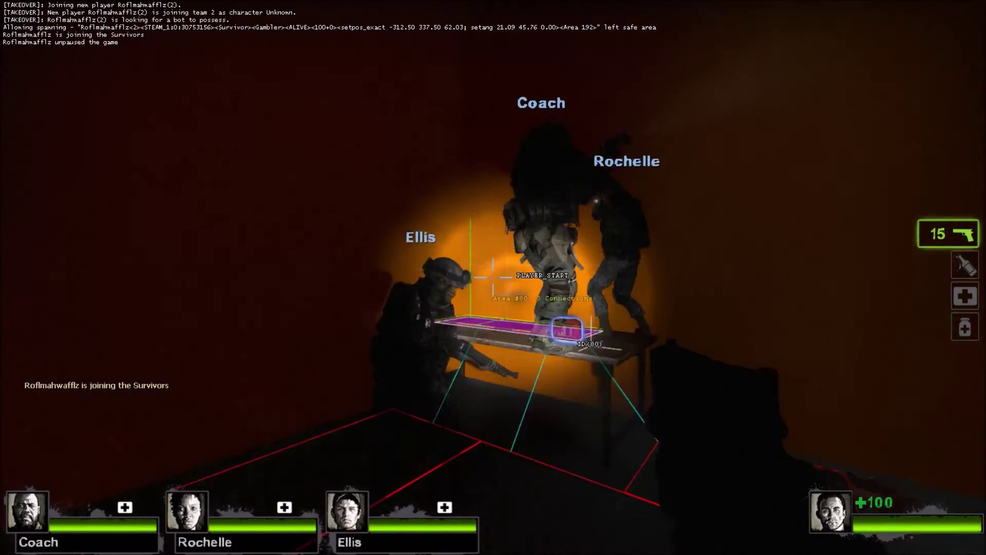
# - Start the AI Director with the director_start console command
pyautogui.press('s')
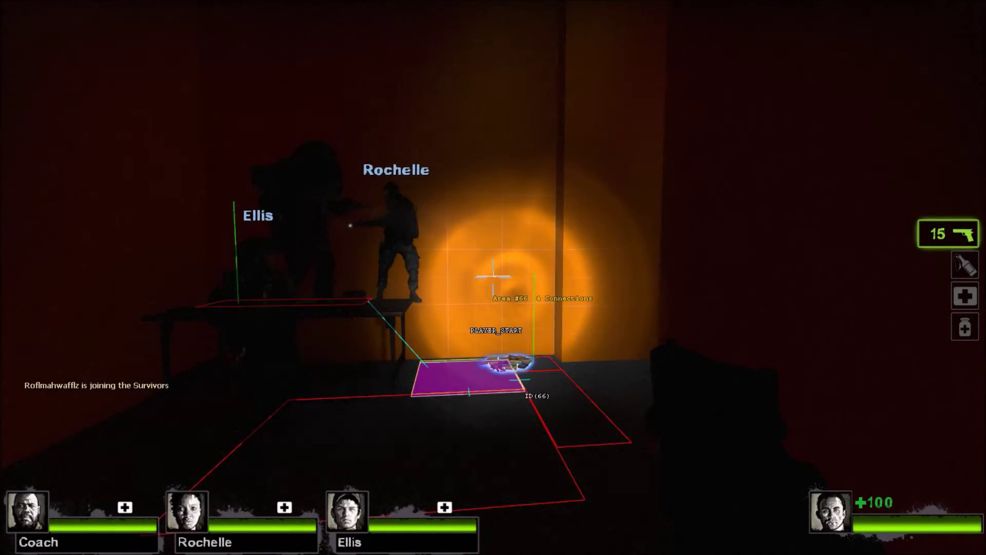
pyautogui.press('Escape')
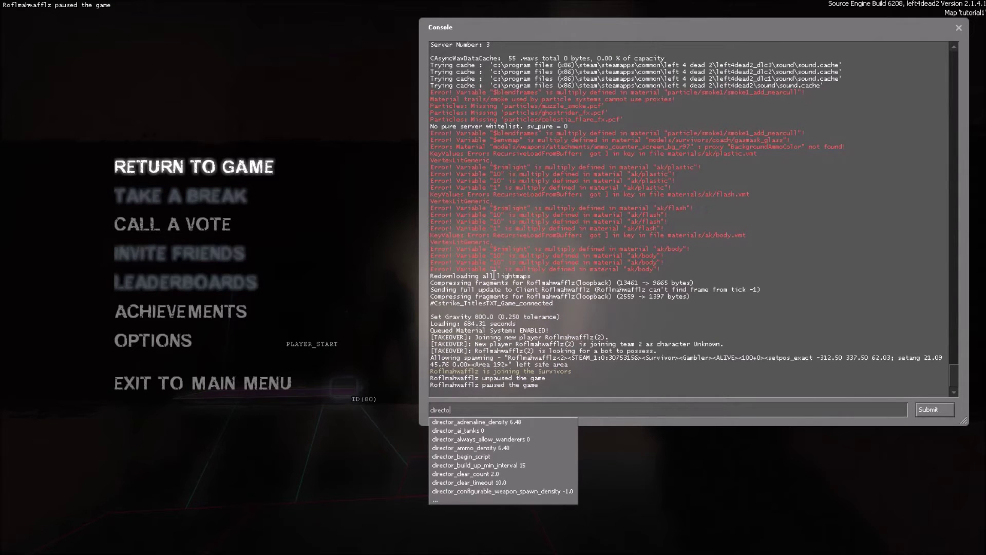
pyautogui.press('Return')
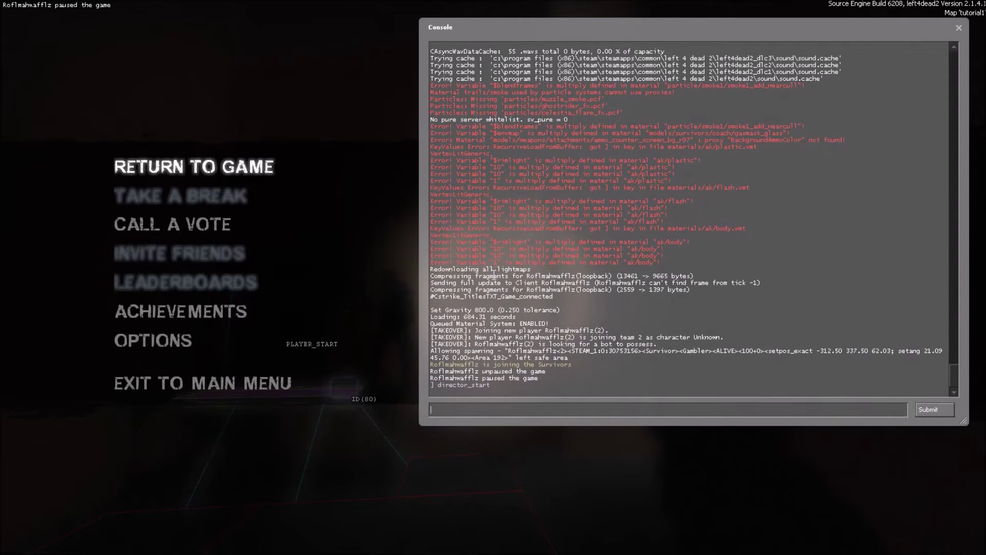
pyautogui.press('Escape')
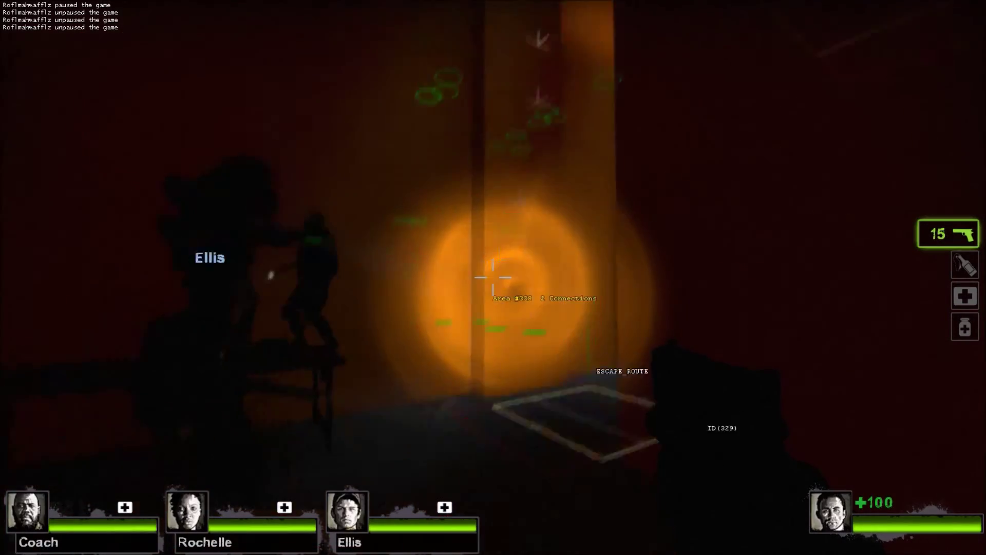
# - Equip a first aid kit and a submachine gun, and shoot the infected in the long corridor
pyautogui.press('w')
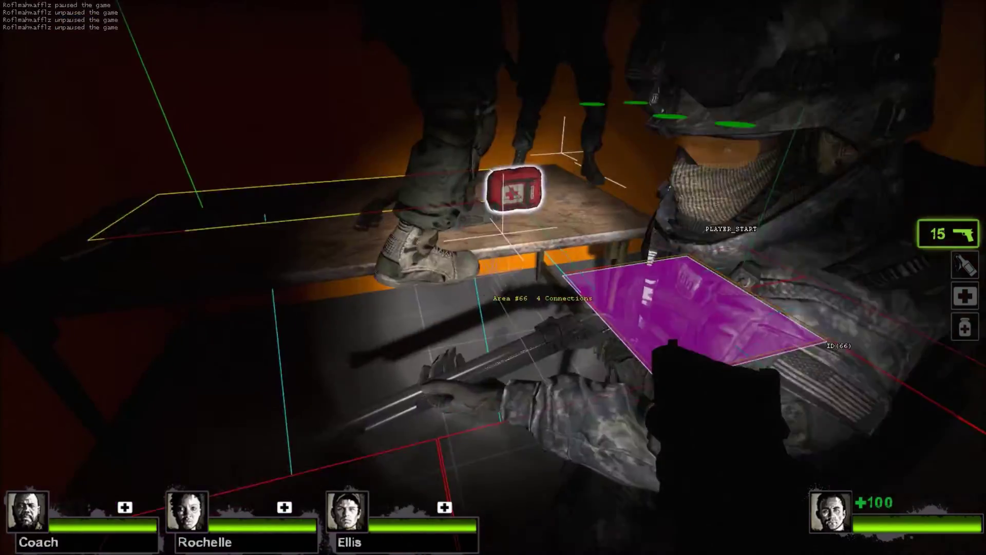
pyautogui.press('e')
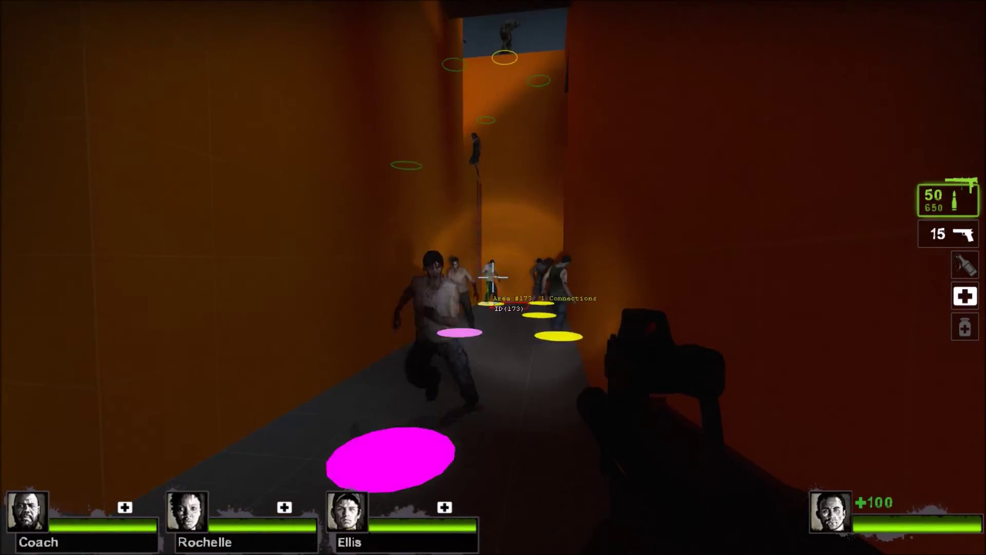
pyautogui.click(493, 277)
pyautogui.click(494, 278)
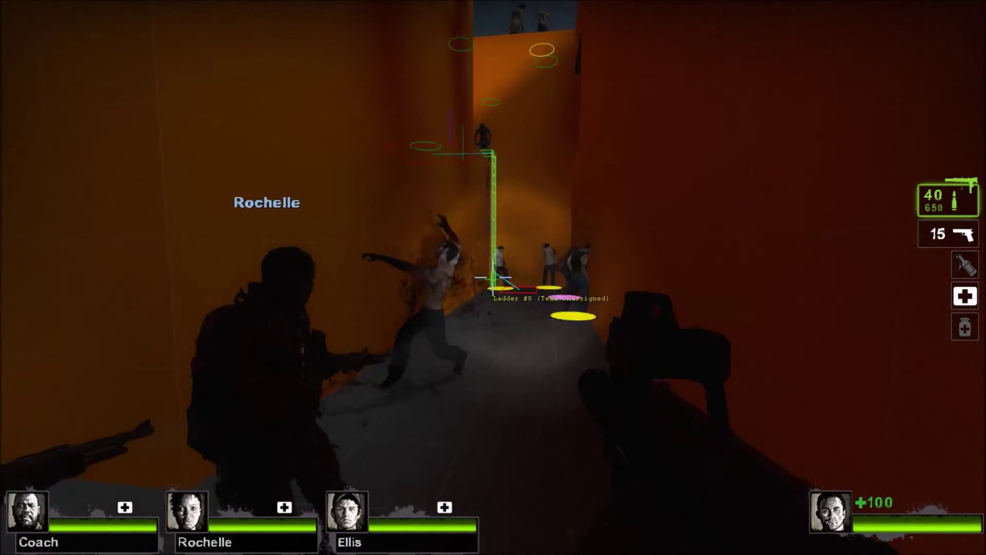
pyautogui.click(493, 277)
pyautogui.click(494, 278)
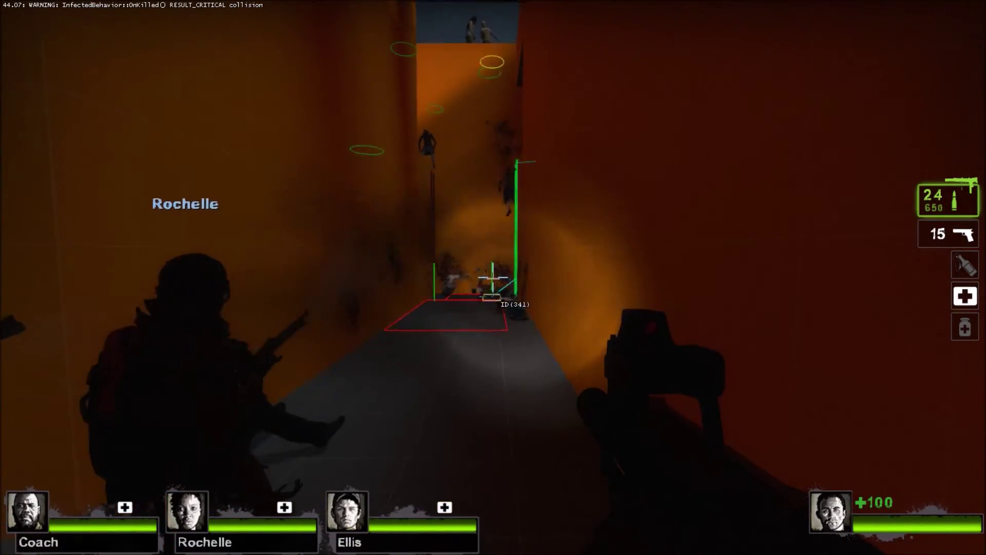
pyautogui.press('r')
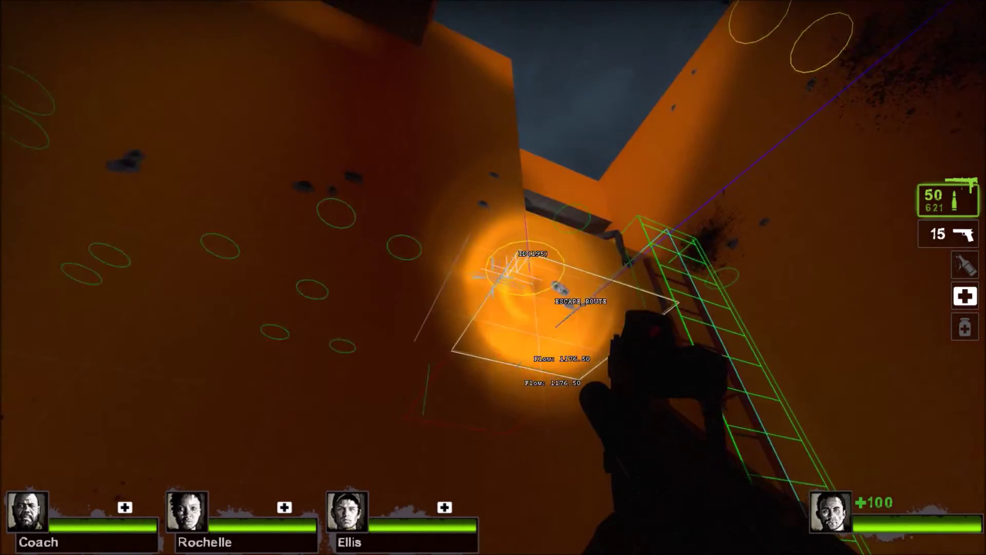
# - Kill the Spitter and the infected coming down around the ladder near area #195
pyautogui.click(493, 278)
pyautogui.click(493, 278)
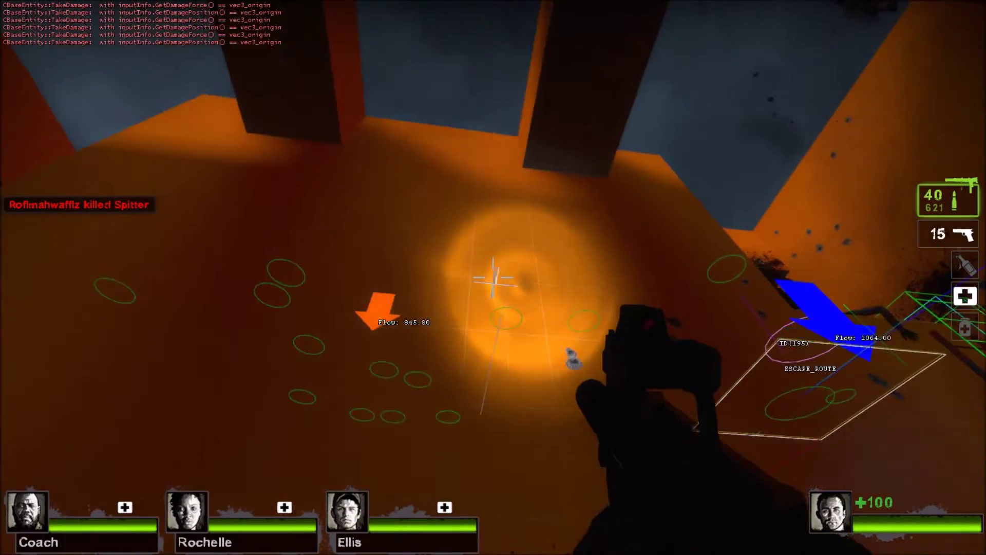
pyautogui.click(493, 277)
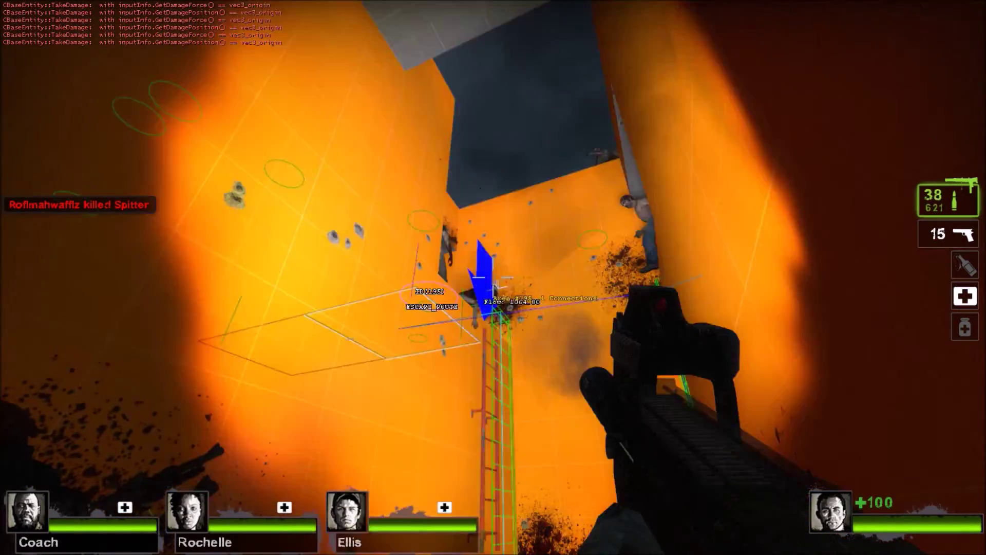
pyautogui.click(494, 278)
pyautogui.click(493, 277)
pyautogui.click(493, 278)
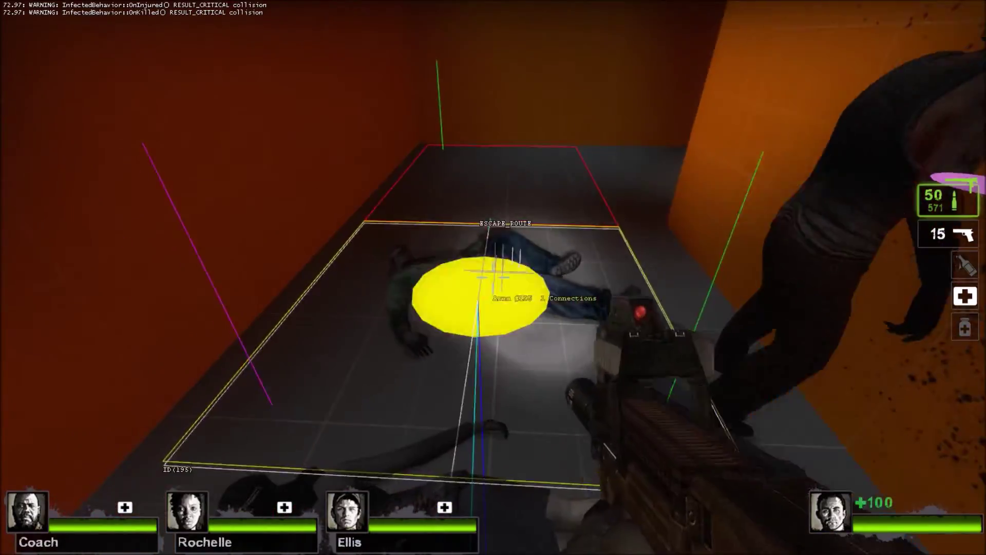
# - Clear the infected from escape route areas #197 and #198 and reload the submachine gun
pyautogui.click(493, 277)
pyautogui.click(493, 278)
pyautogui.click(493, 277)
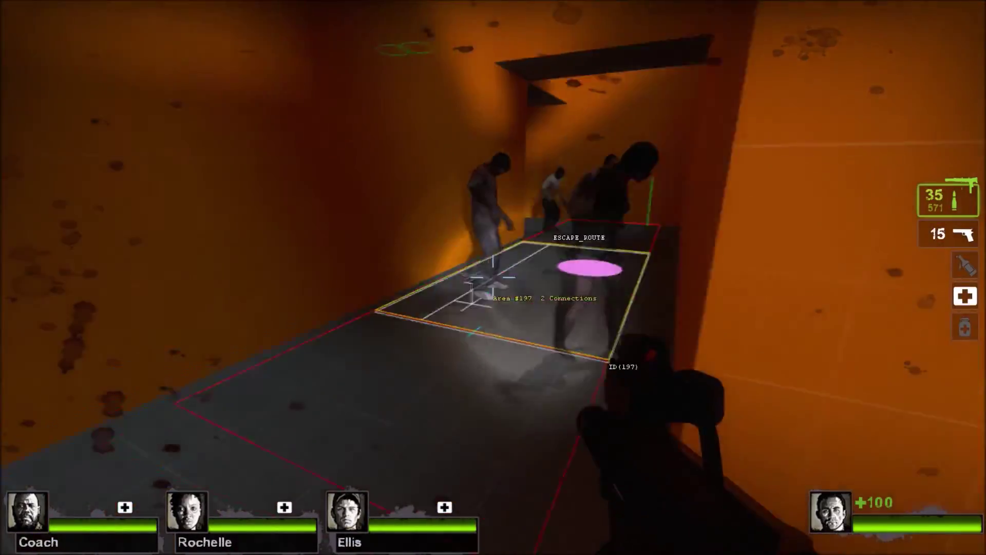
pyautogui.click(493, 278)
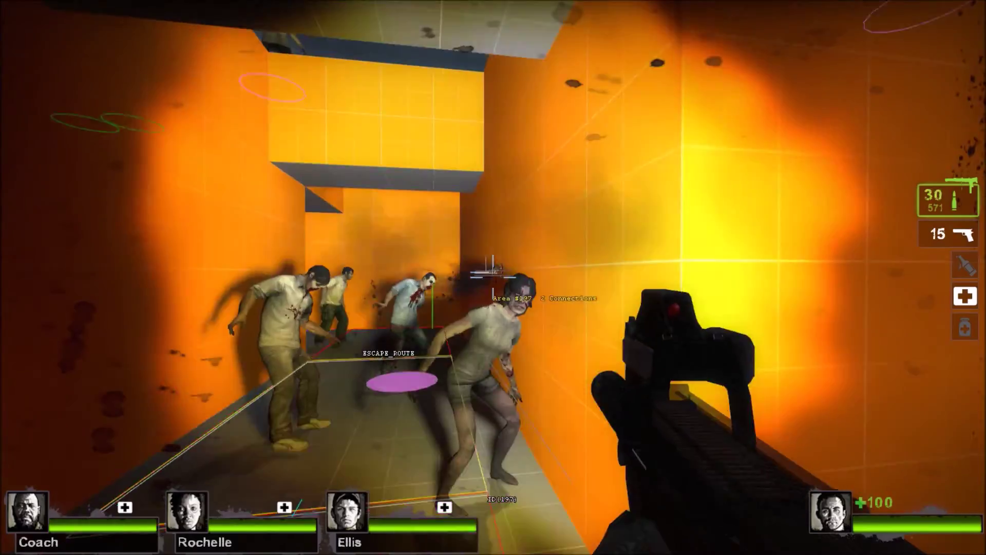
pyautogui.click(493, 278)
pyautogui.click(493, 277)
pyautogui.click(493, 278)
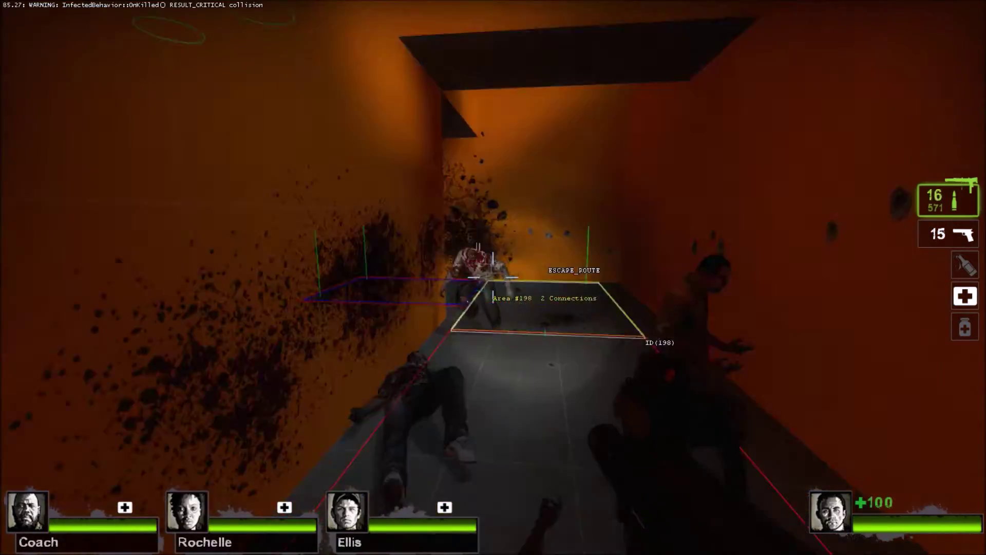
pyautogui.press('r')
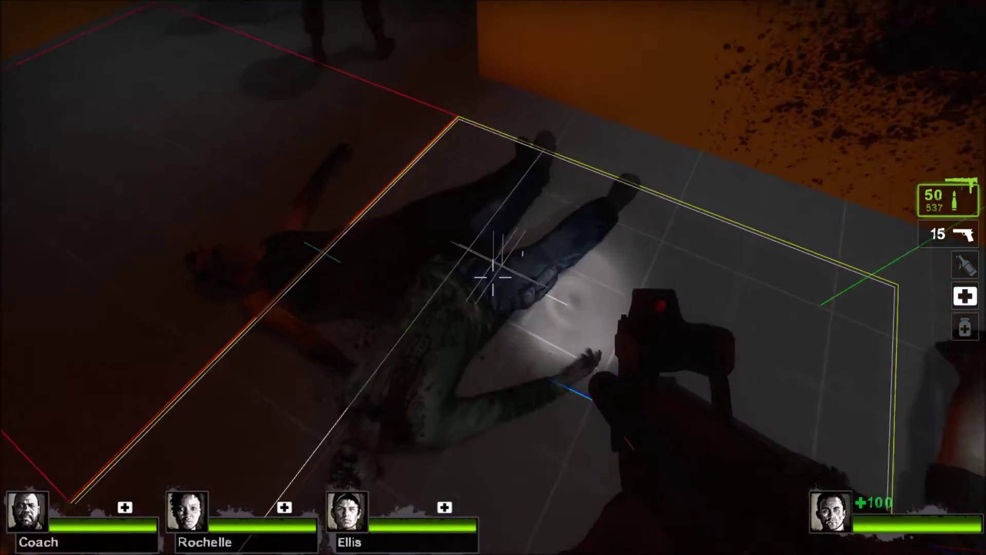
# - Mark the escape route areas #193, #195 and #196 as THREAT
pyautogui.press('`')
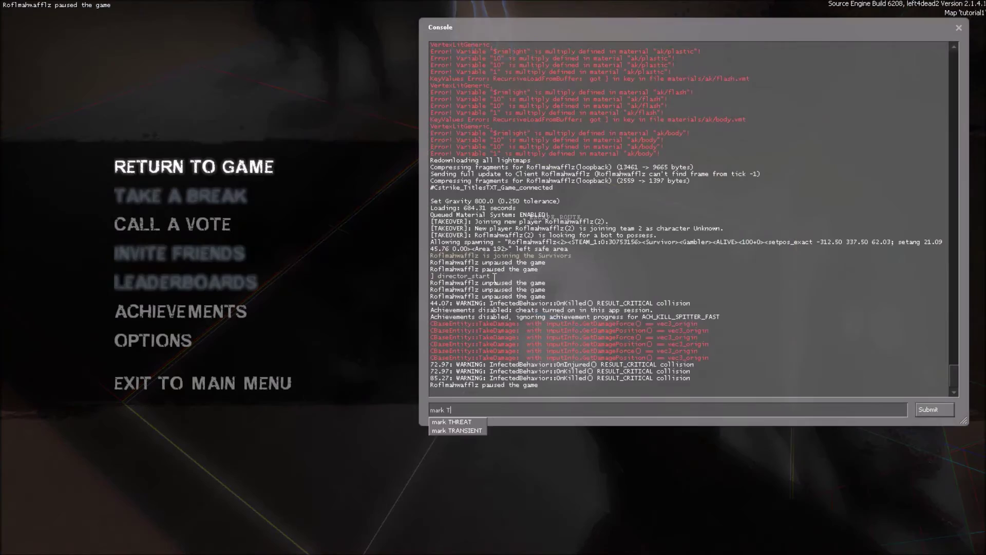
pyautogui.press('Escape')
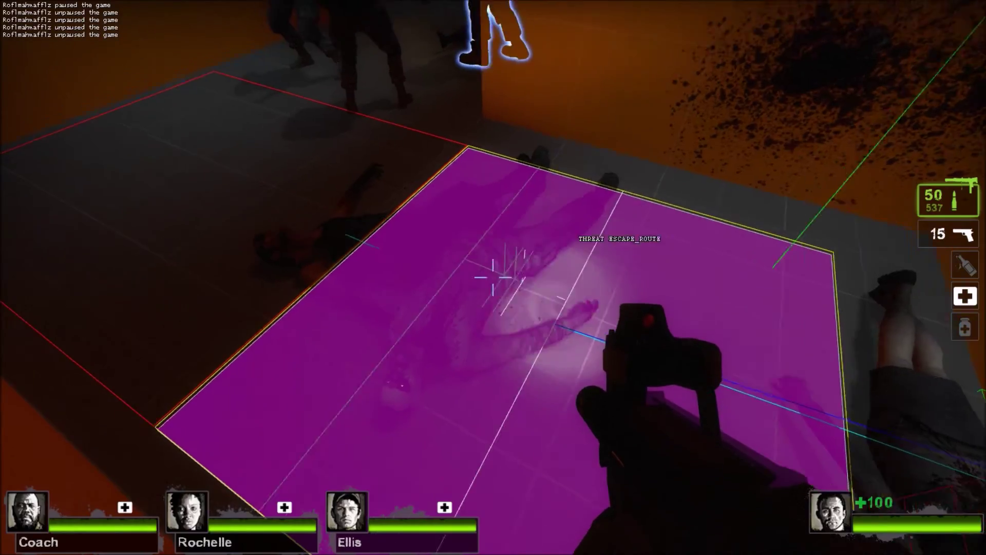
pyautogui.press('`')
pyautogui.press('Up')
pyautogui.press('Return')
pyautogui.press('`')
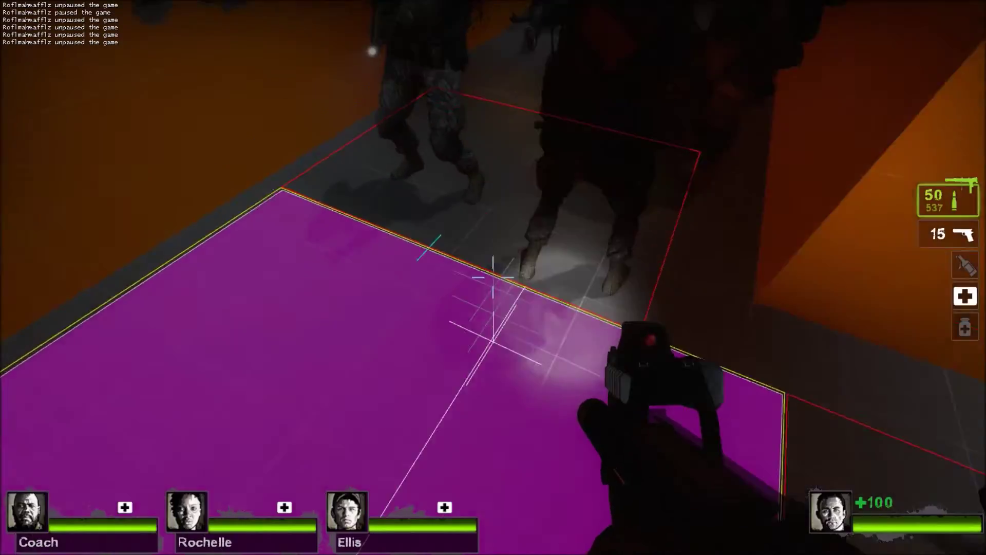
pyautogui.press('`')
pyautogui.press('Up')
pyautogui.press('Escape')
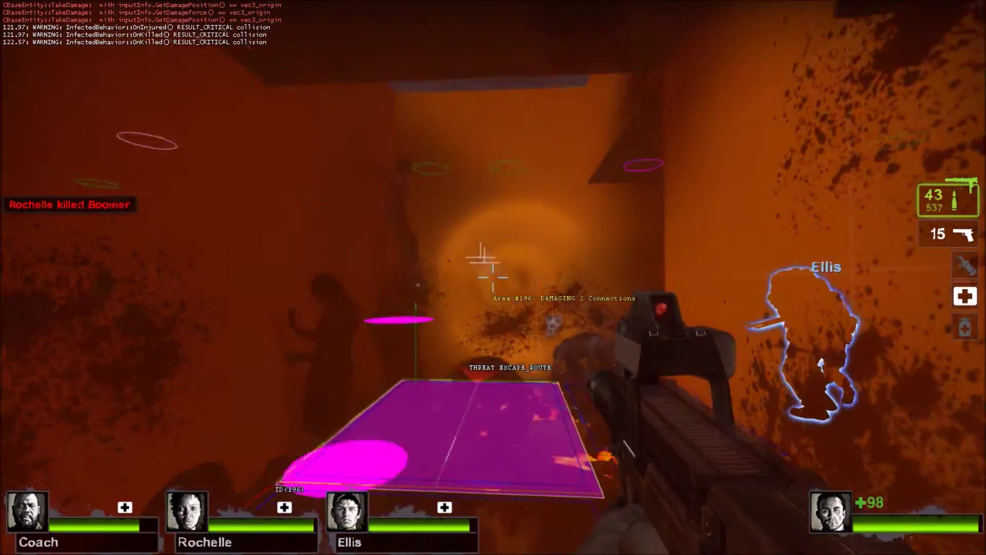
# - Fight off the attacking infected around the THREAT areas and reload the weapon
pyautogui.rightClick(494, 277)
pyautogui.click(493, 278)
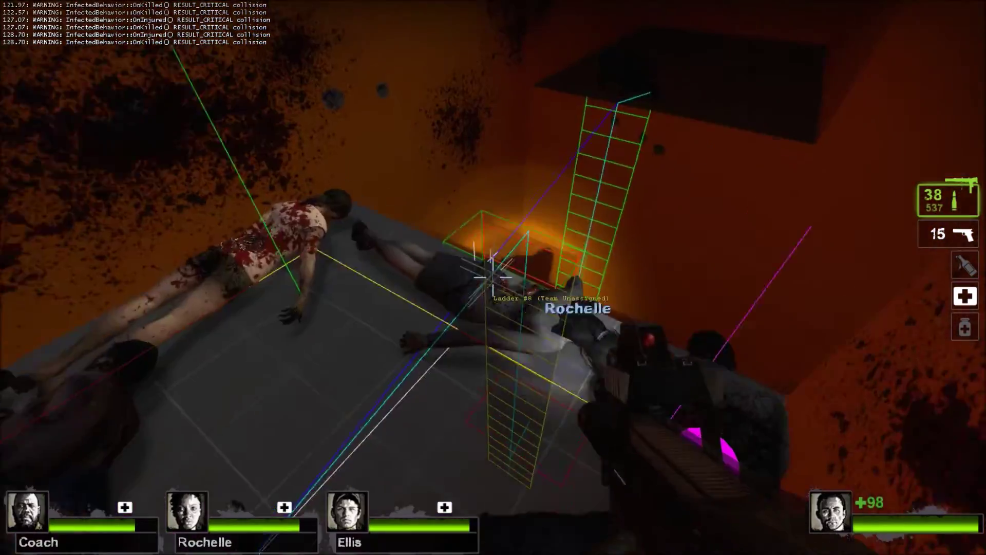
pyautogui.press('r')
# - Save the navigation mesh with the new THREAT areas and turn on noclip
pyautogui.press('Escape')
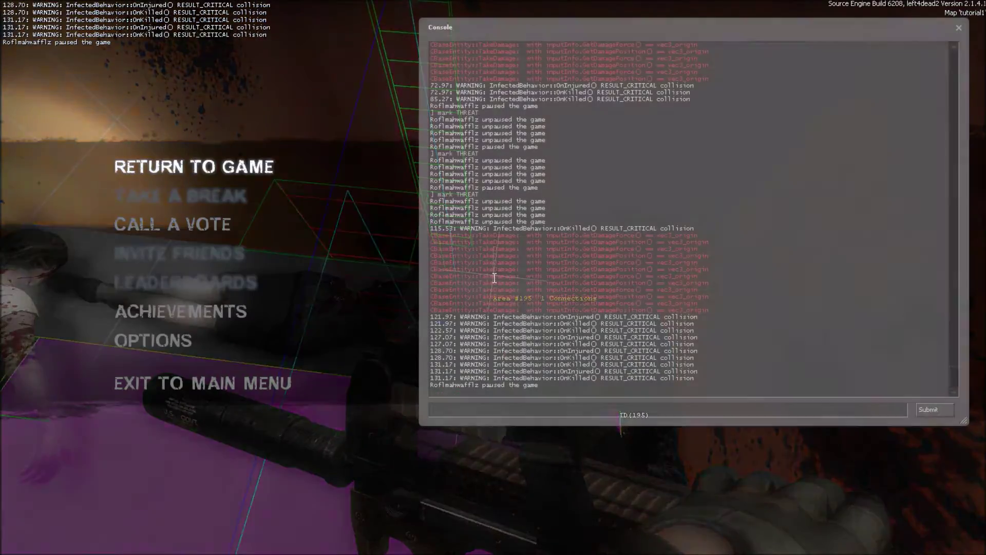
pyautogui.press('Escape')
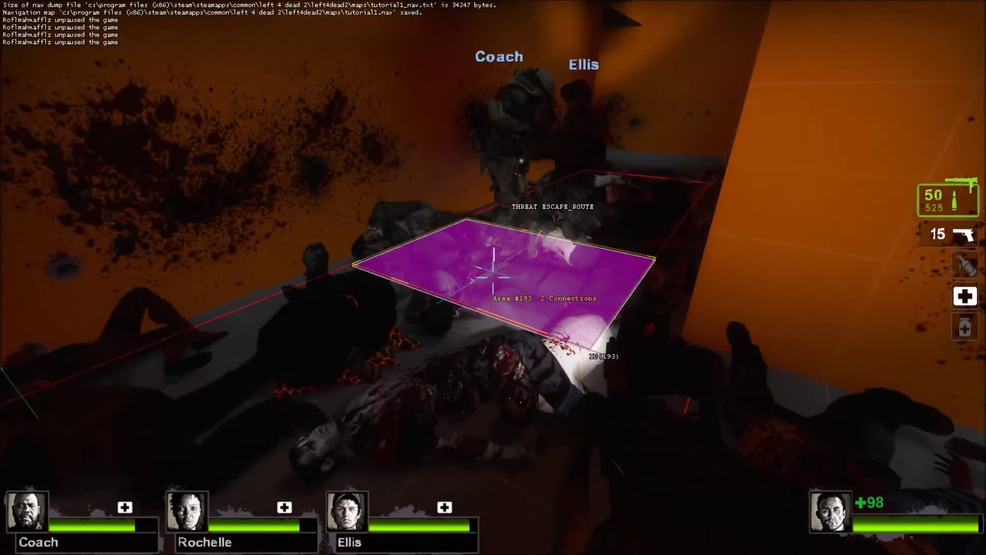
pyautogui.press('v')
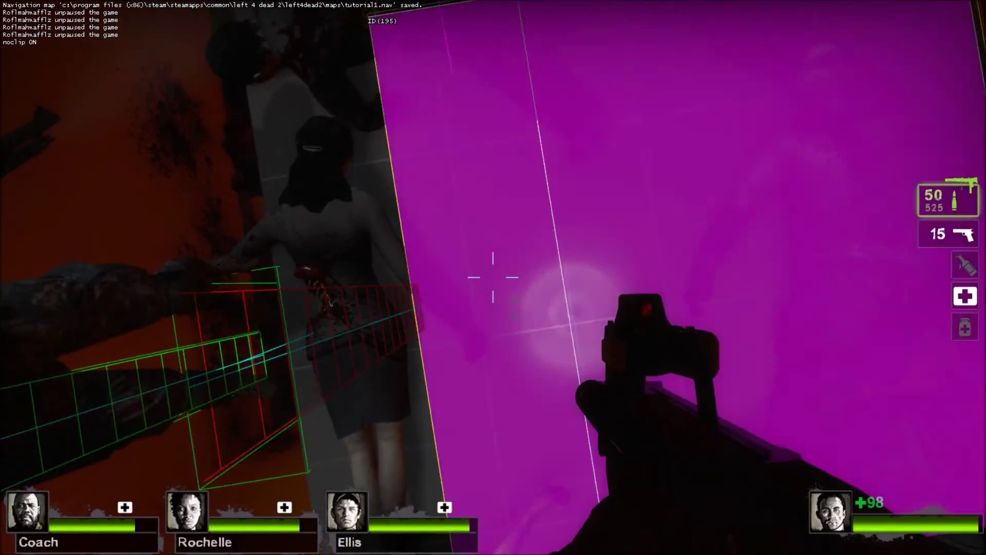
# - Fly above the map in noclip to look over the escape route areas, and return to normal movement
pyautogui.press('s')
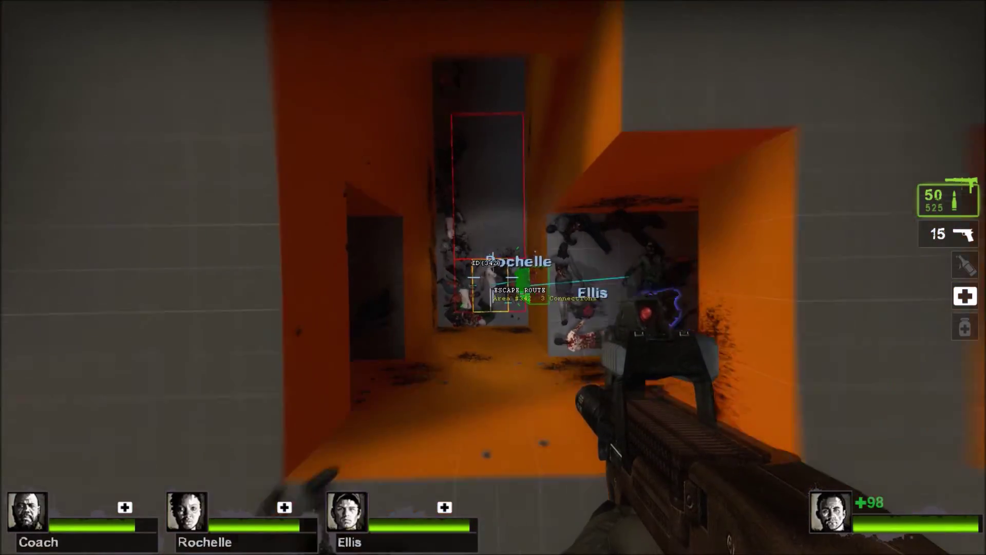
pyautogui.press('v')
pyautogui.press('v')
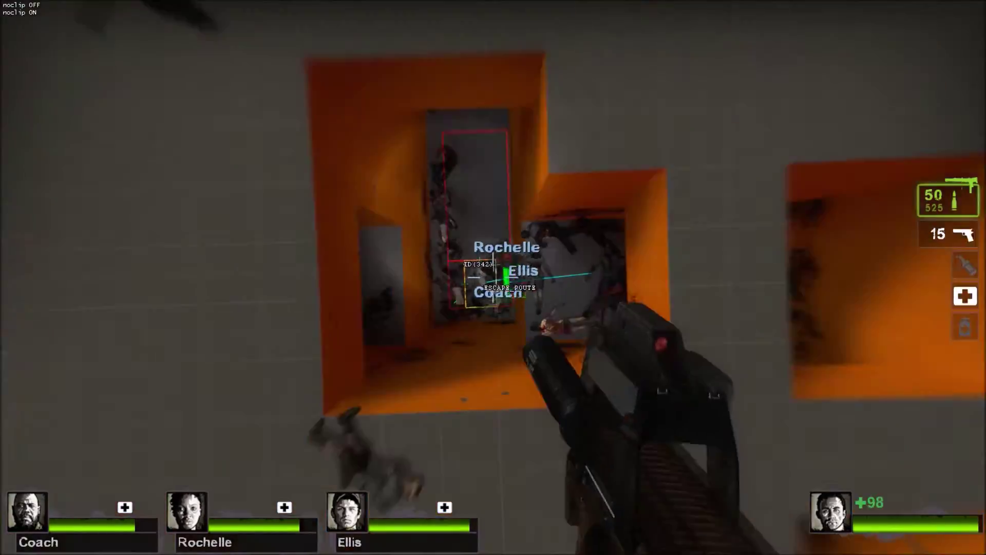
pyautogui.press('s')
pyautogui.press('w')
pyautogui.press('v')
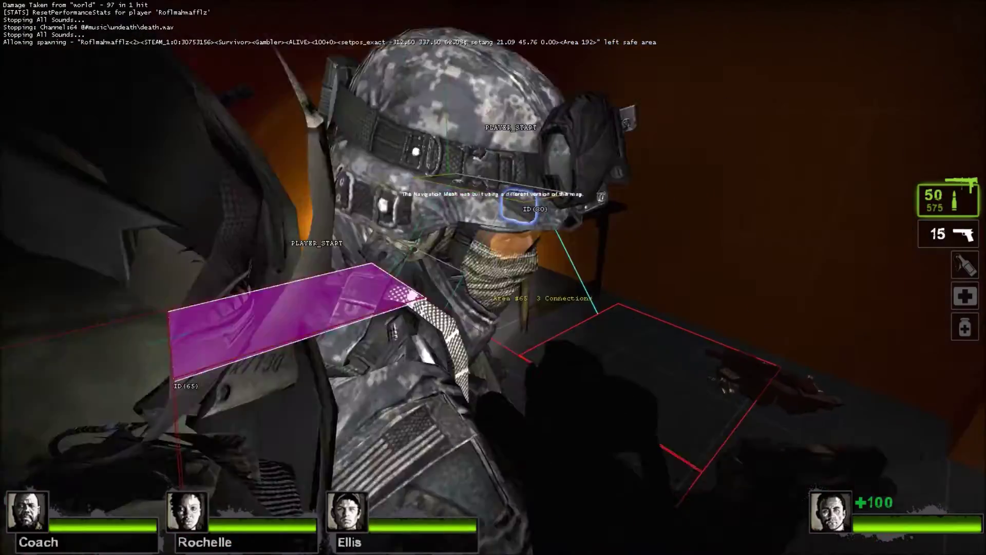
# - Collect the first aid kit and refill the submachine gun's ammo at the player start table, and head into the corridor
pyautogui.press('w')
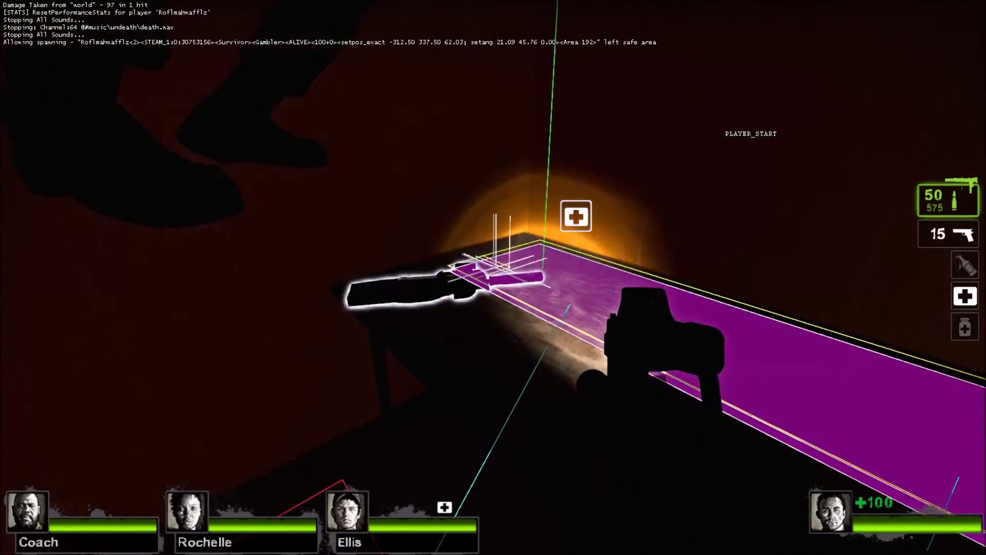
pyautogui.press('e')
pyautogui.press('w')
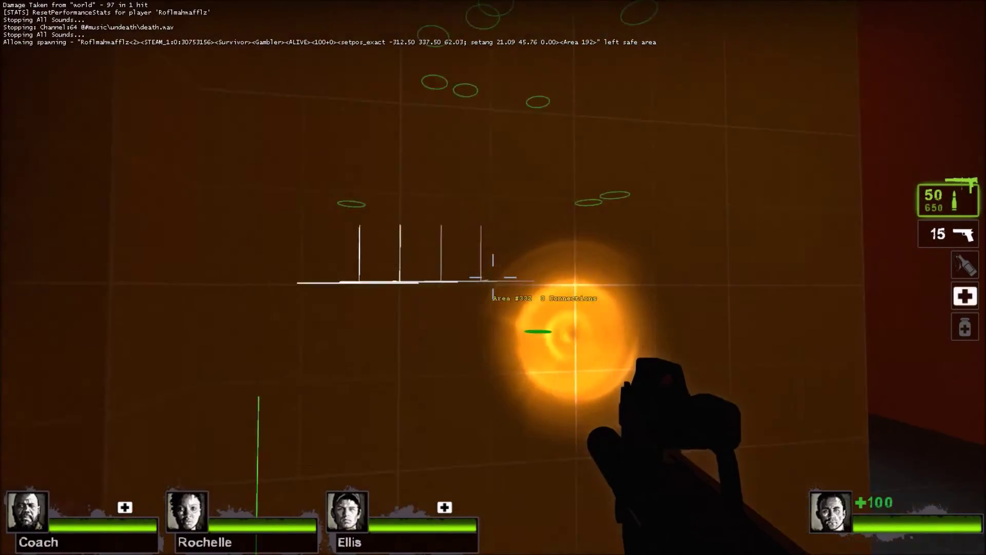
pyautogui.press('w')
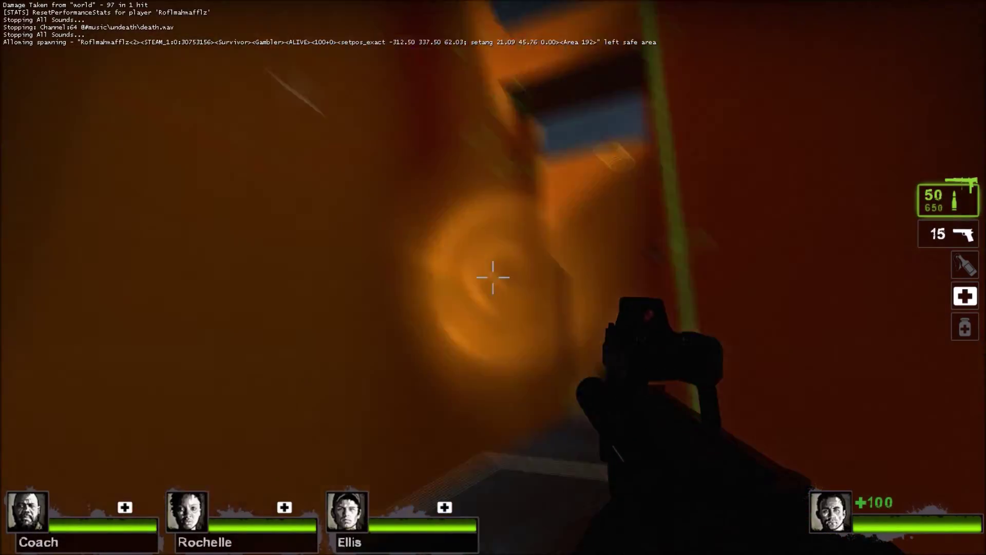
# - Climb the ladder to escape route area #195 and shoot the infected encountered on the way and around the corner
pyautogui.click(494, 277)
pyautogui.press('w')
pyautogui.click(493, 278)
pyautogui.click(493, 278)
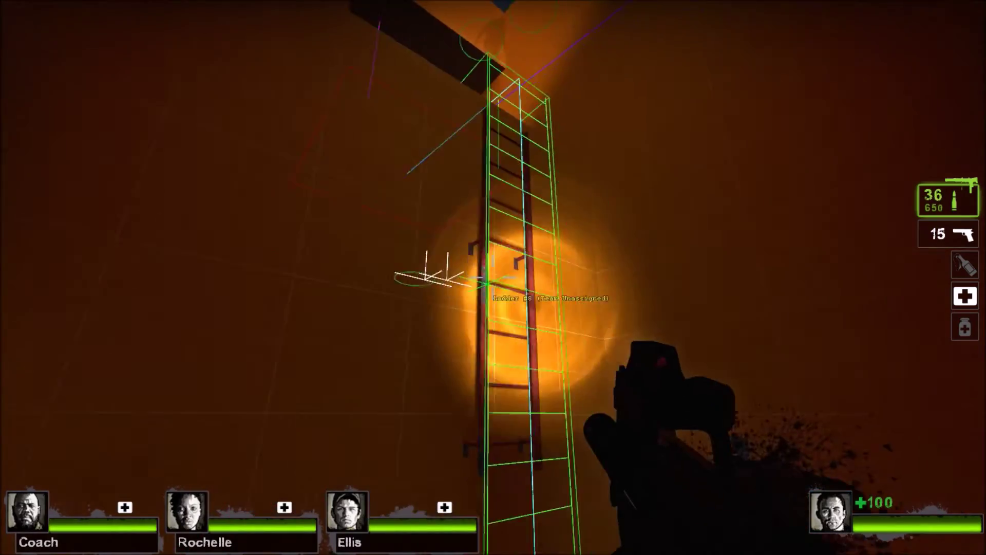
pyautogui.moveTo(493, 278); pyautogui.dragTo(494, 278)
pyautogui.press('w')
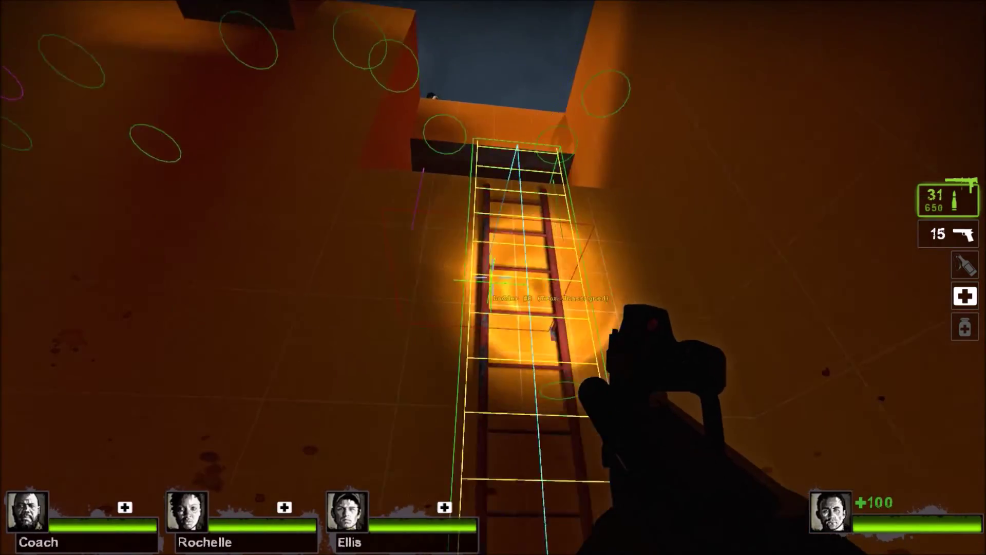
pyautogui.press('w')
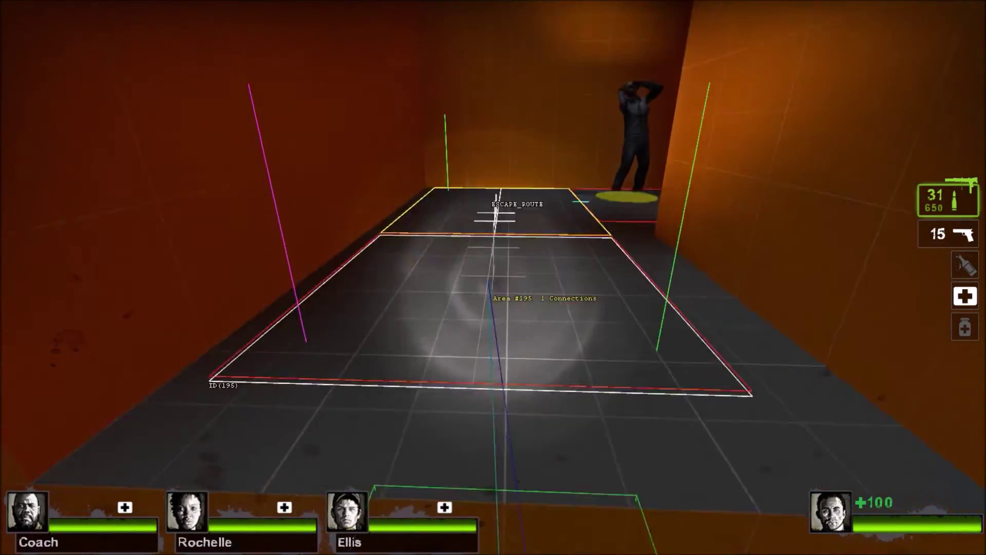
pyautogui.press('w')
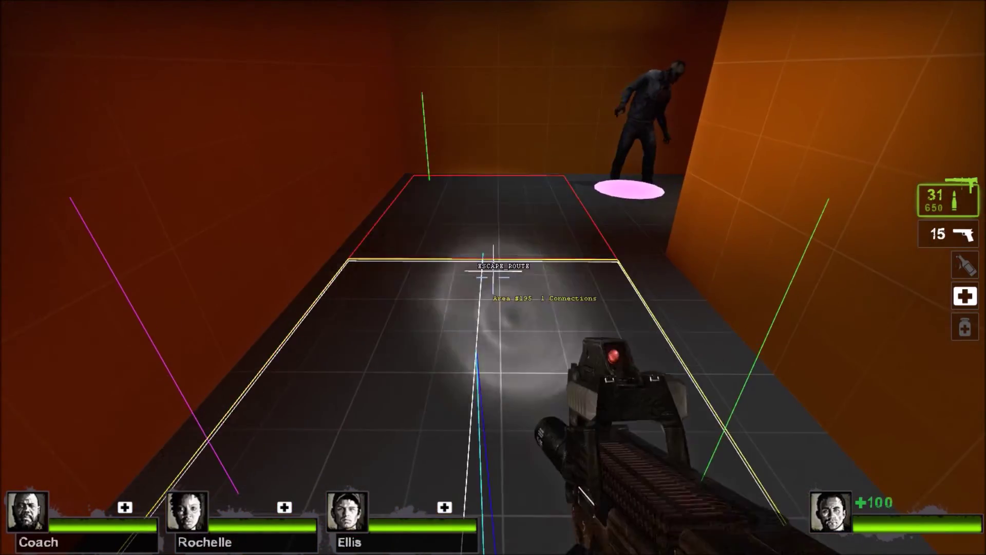
pyautogui.moveTo(493, 278); pyautogui.dragTo(493, 278)
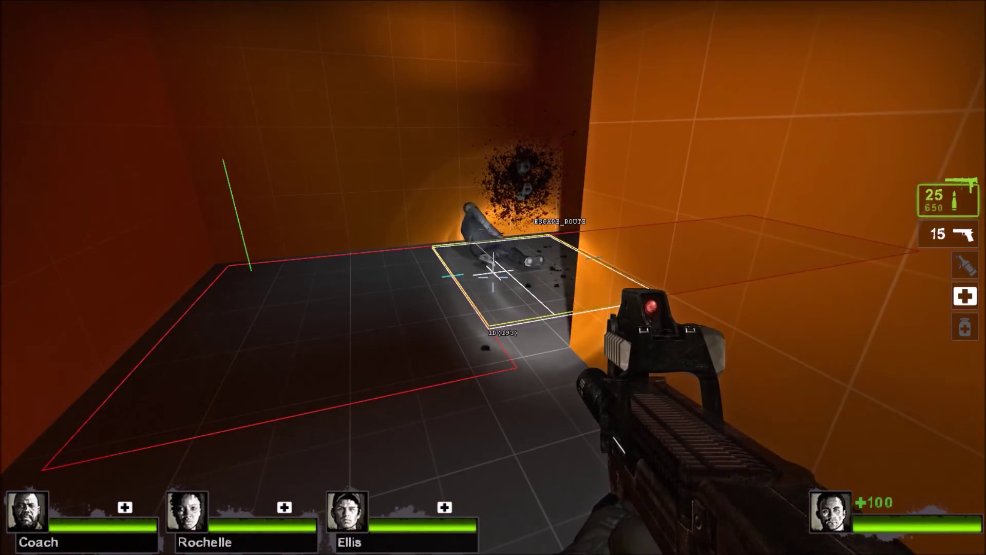
# - Mark escape route area #195 and its adjoining escape route areas above the ladder as THREAT
pyautogui.press('Escape')
pyautogui.write('nav_save')
pyautogui.press('Return')
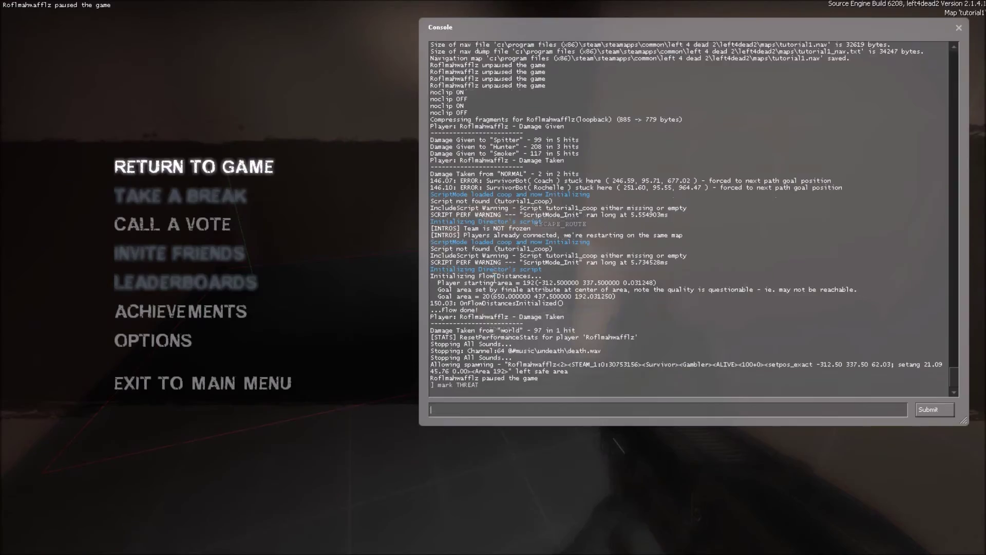
pyautogui.press('`')
pyautogui.press('`')
pyautogui.press('Up')
pyautogui.press('Return')
pyautogui.press('`')
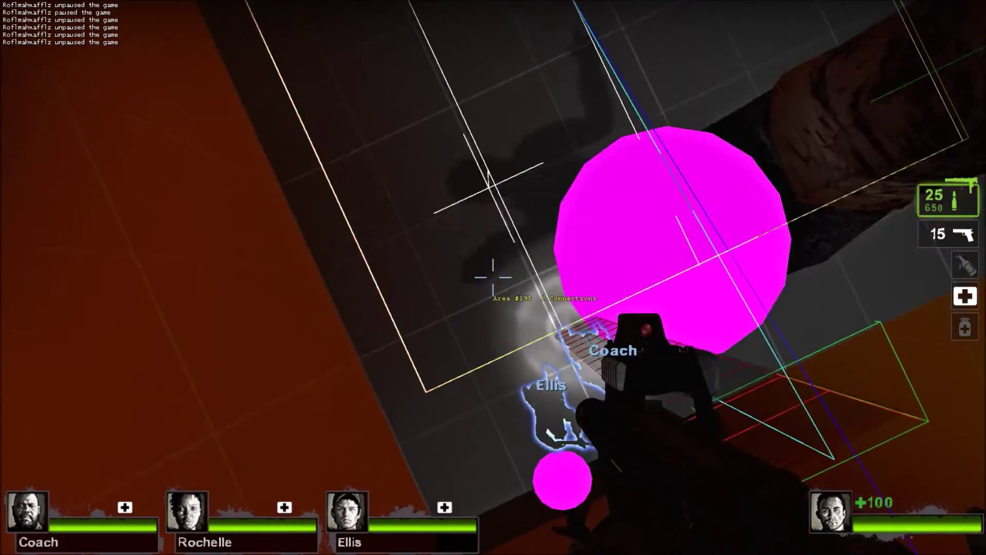
pyautogui.press('Escape')
pyautogui.press('Return')
pyautogui.press('`')
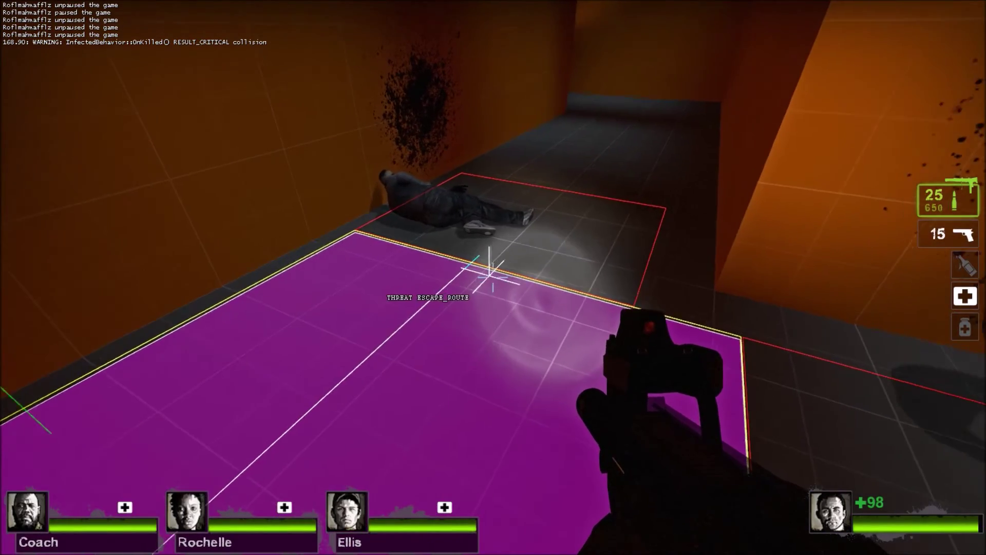
# - Run the analysis of the updated navigation mesh from the console
pyautogui.press('Escape')
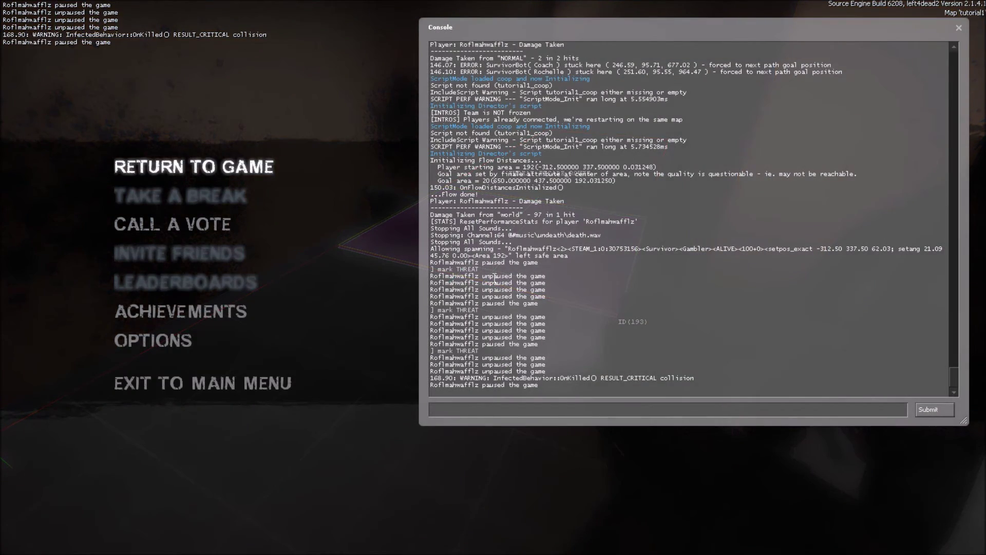
pyautogui.write('nav_ana')
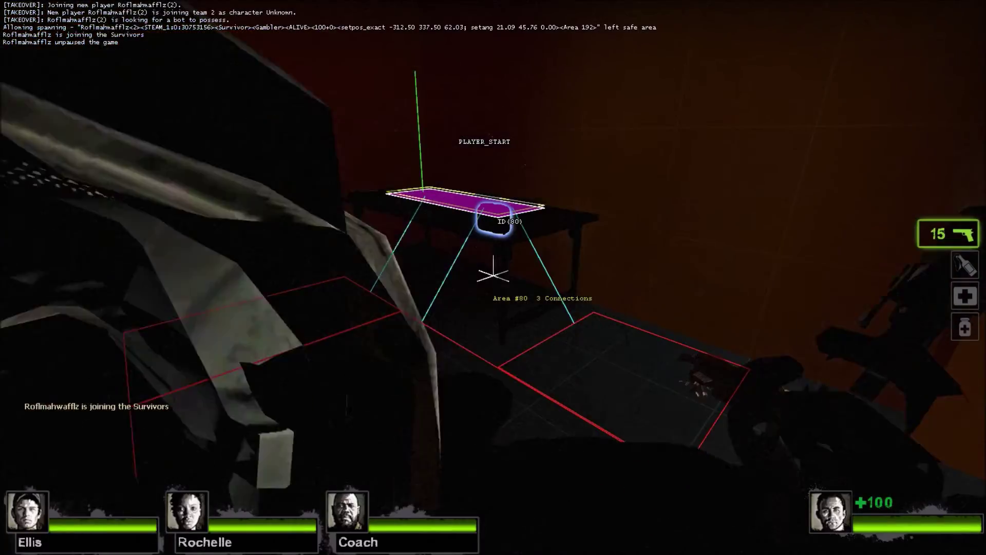
# - Start the Director with the director_start command and return to the game
pyautogui.press('`')
pyautogui.write('d')
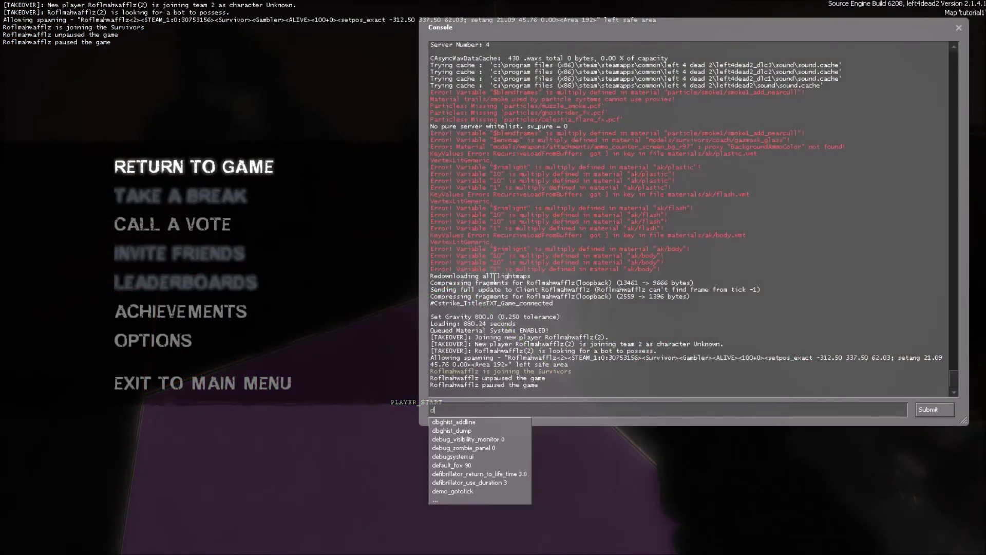
pyautogui.write('irector_start')
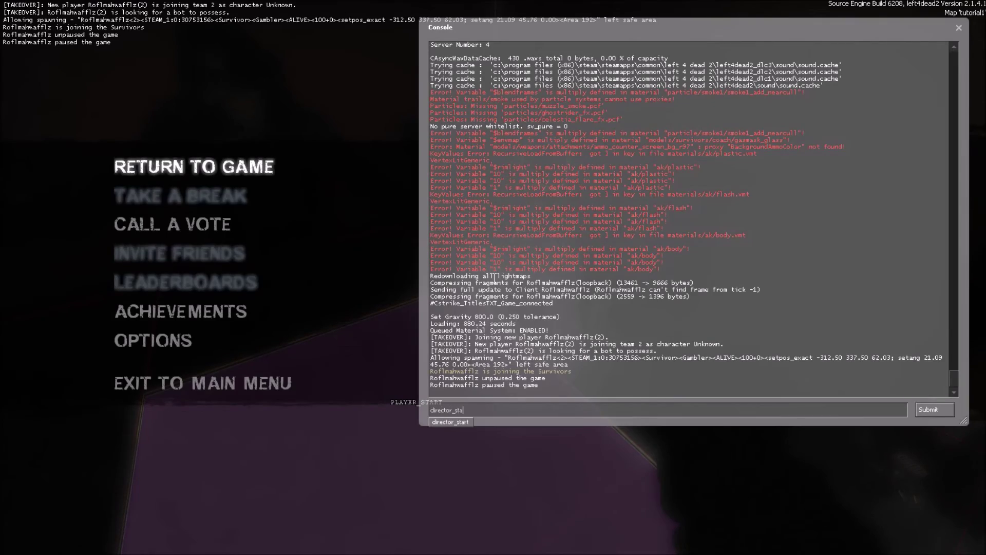
pyautogui.press('Return')
pyautogui.press('`')
# - Pick up the first aid kit and the submachine gun from the player start table and move into the corridor
pyautogui.press('w')
pyautogui.press('e')
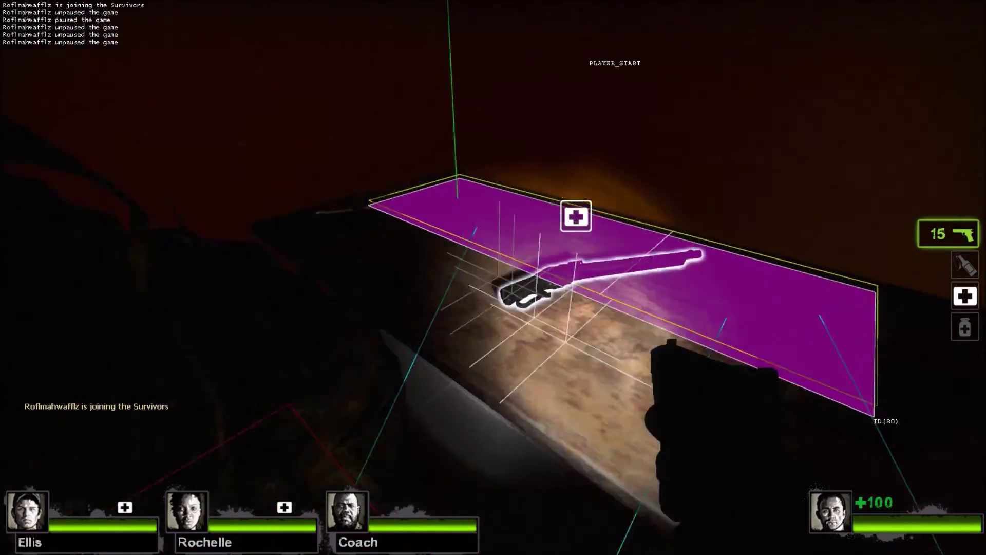
pyautogui.press('e')
pyautogui.press('w')
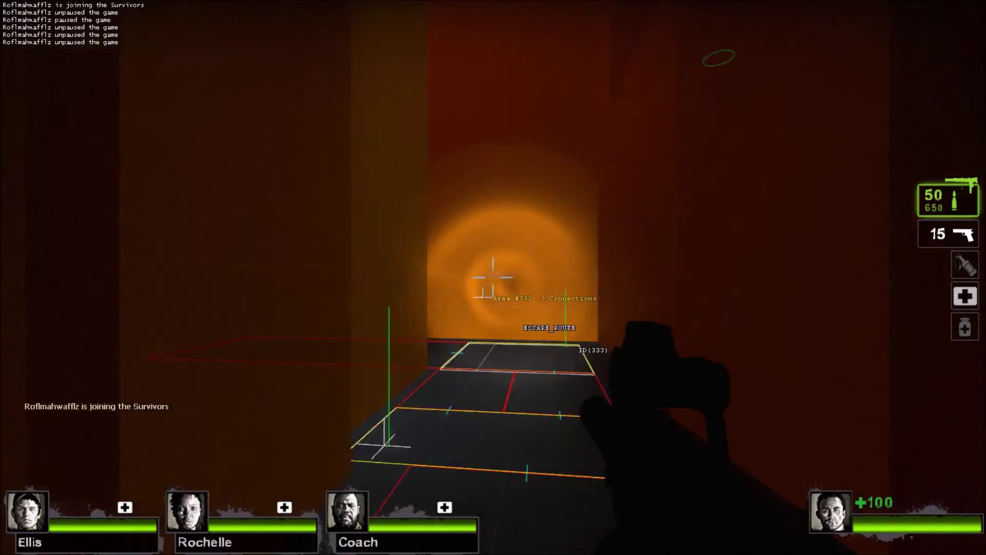
# - Playtest the route with the survivor bots, shooting the infected that attack in the corridor
pyautogui.click(493, 278)
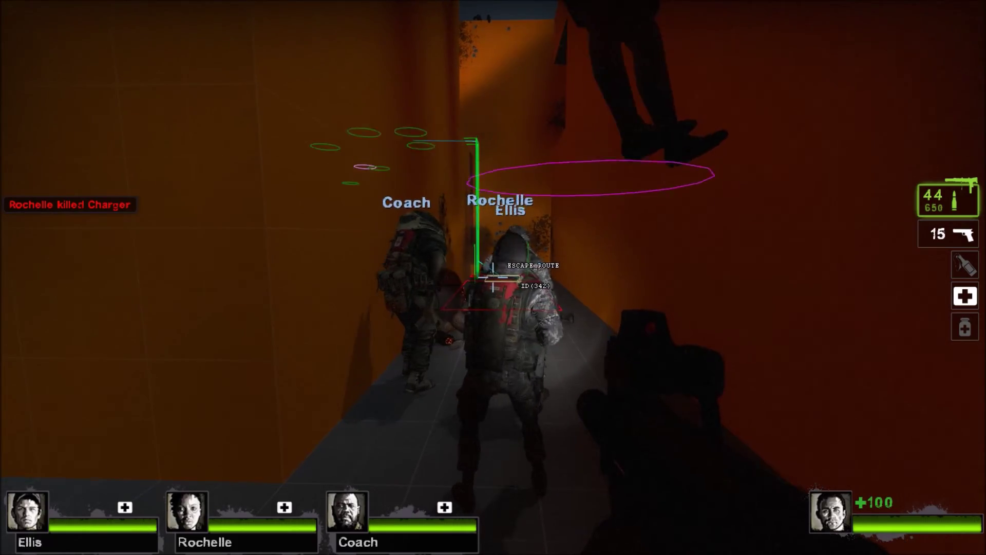
pyautogui.click(494, 278)
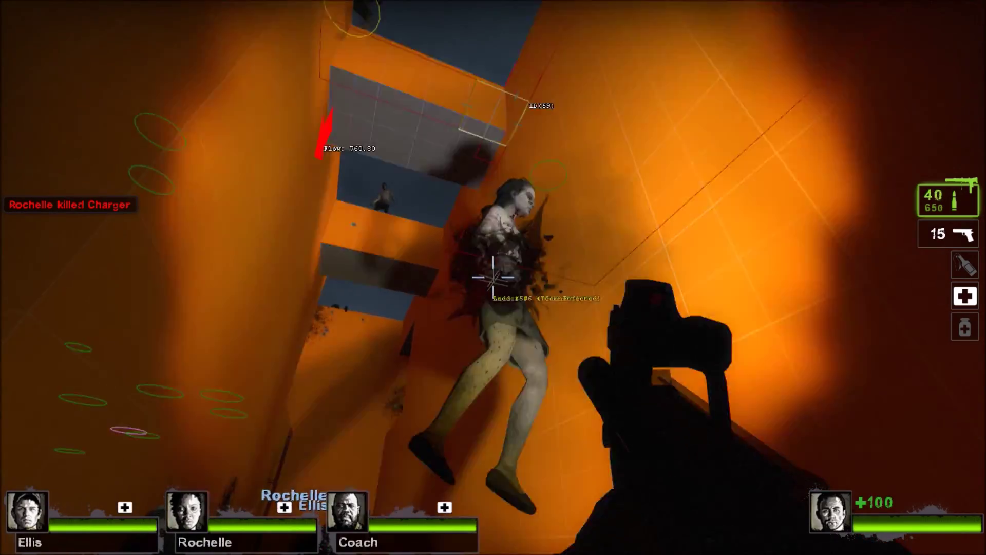
pyautogui.click(493, 278)
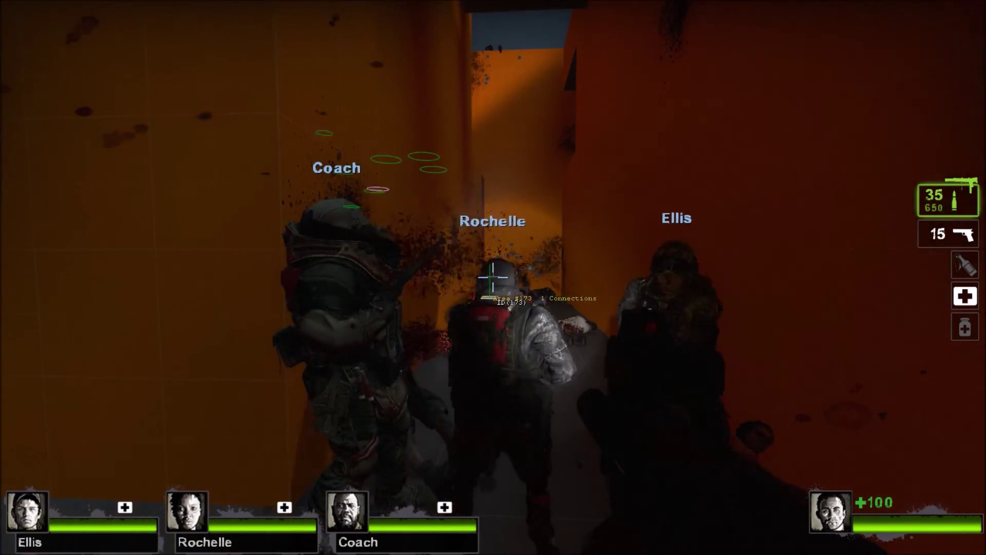